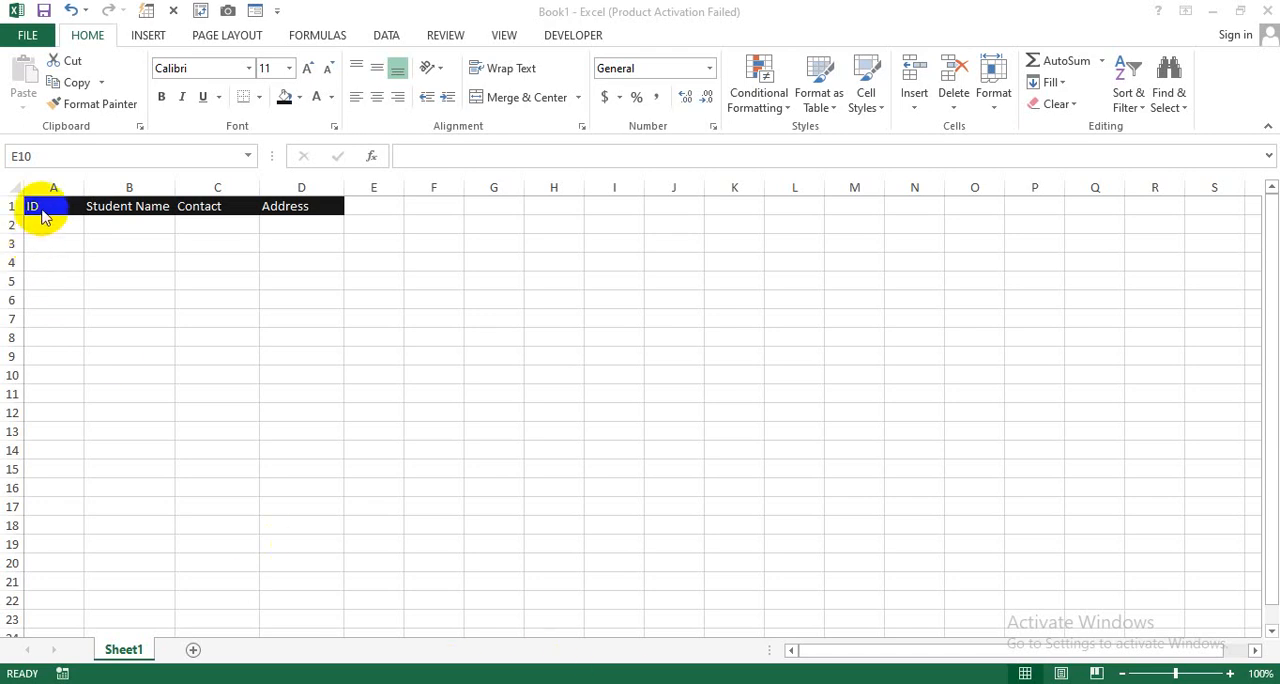
drag(50, 207, 310, 207)
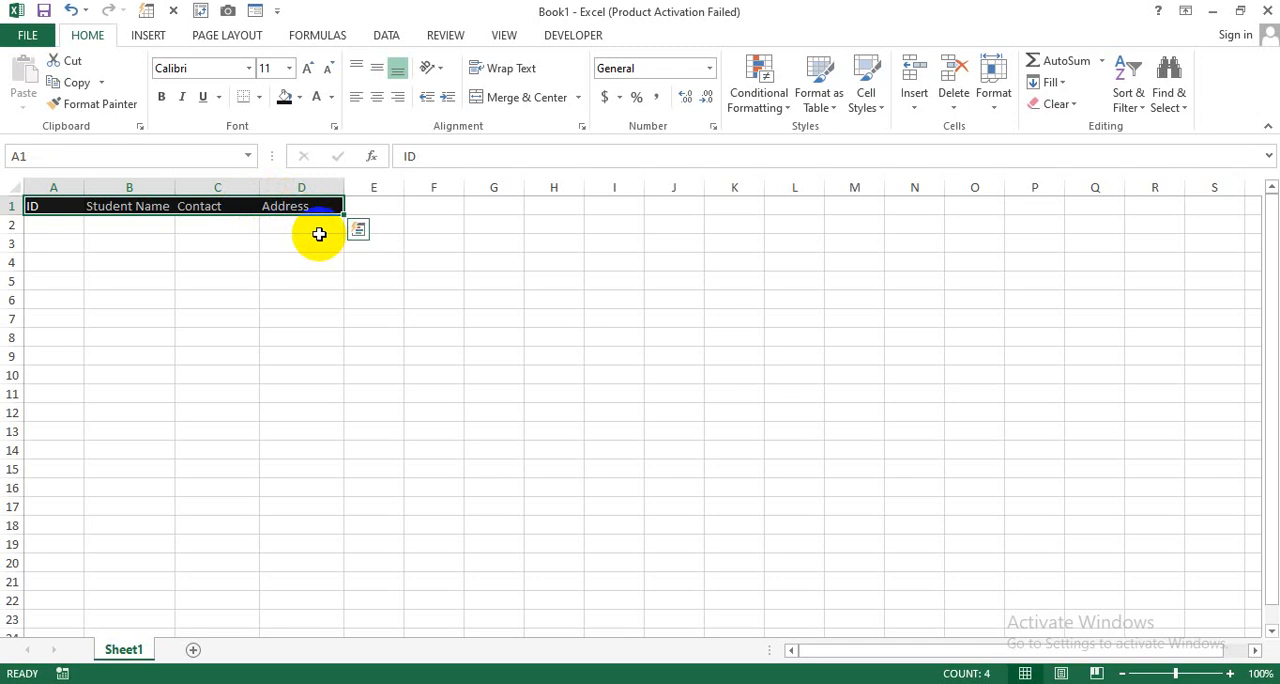
click(64, 226)
click(112, 229)
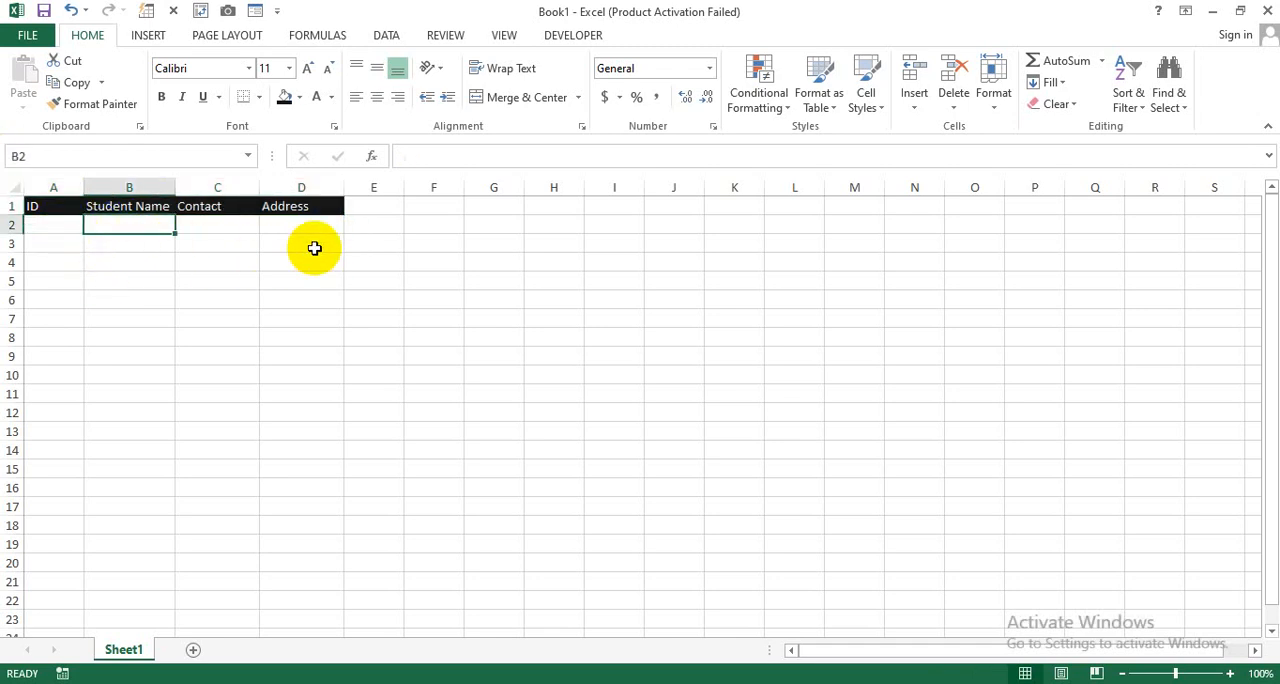
drag(287, 228, 550, 226)
click(53, 245)
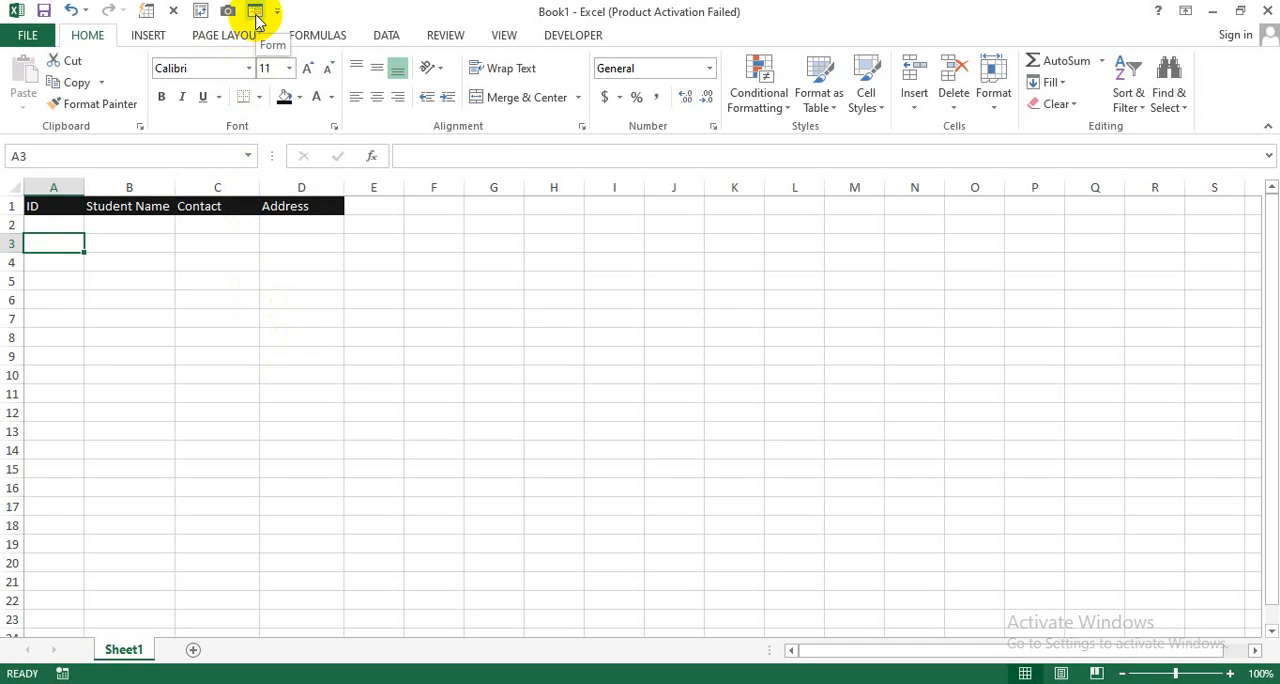
Step: Open the Quick Access Toolbar customization options and list All Commands
click(30, 36)
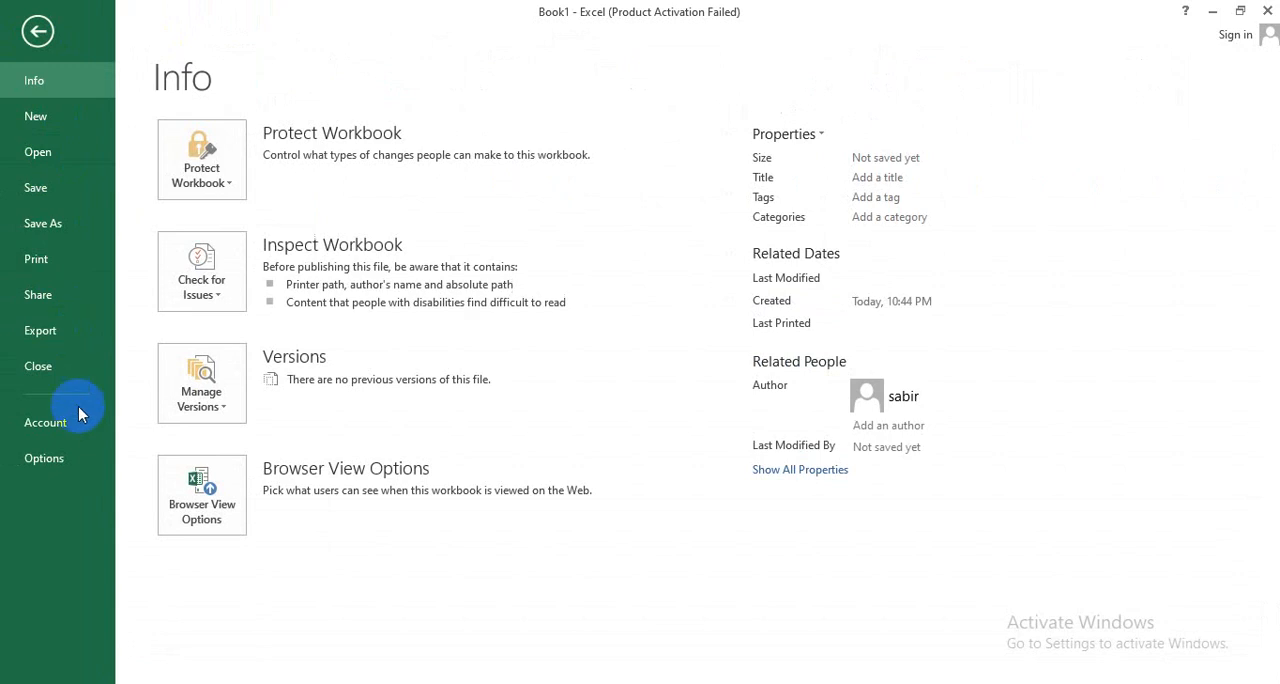
click(80, 464)
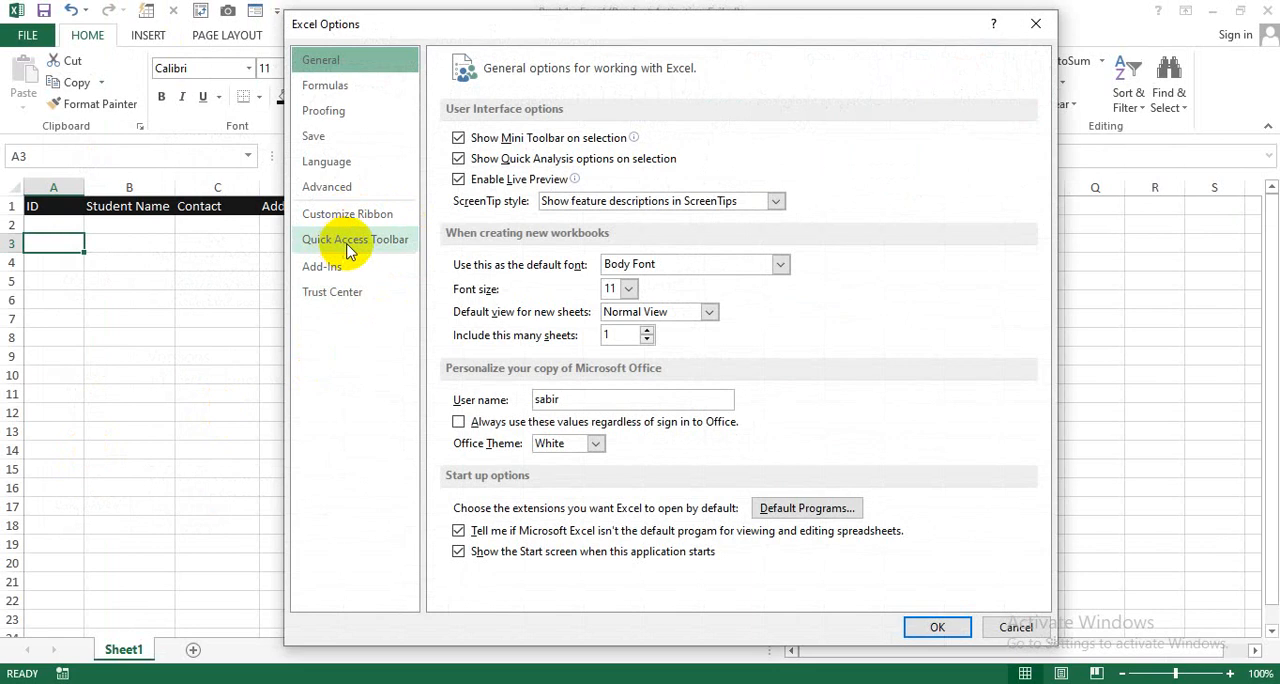
click(378, 249)
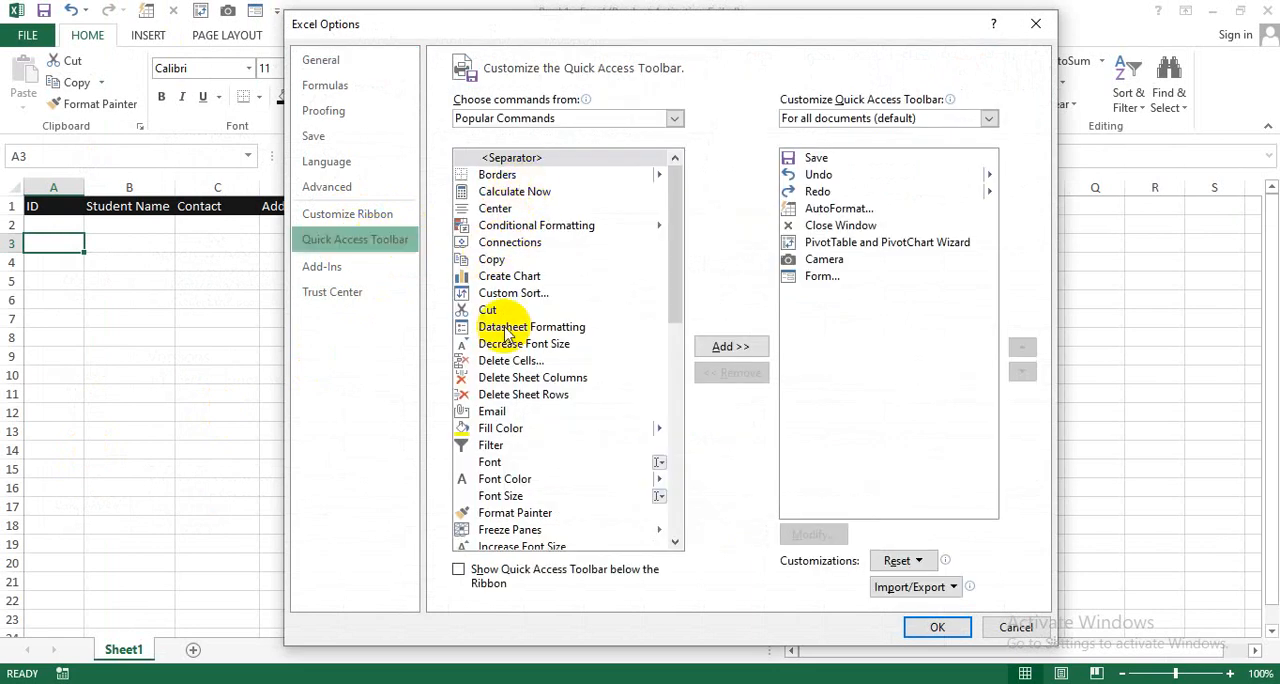
click(606, 120)
click(565, 176)
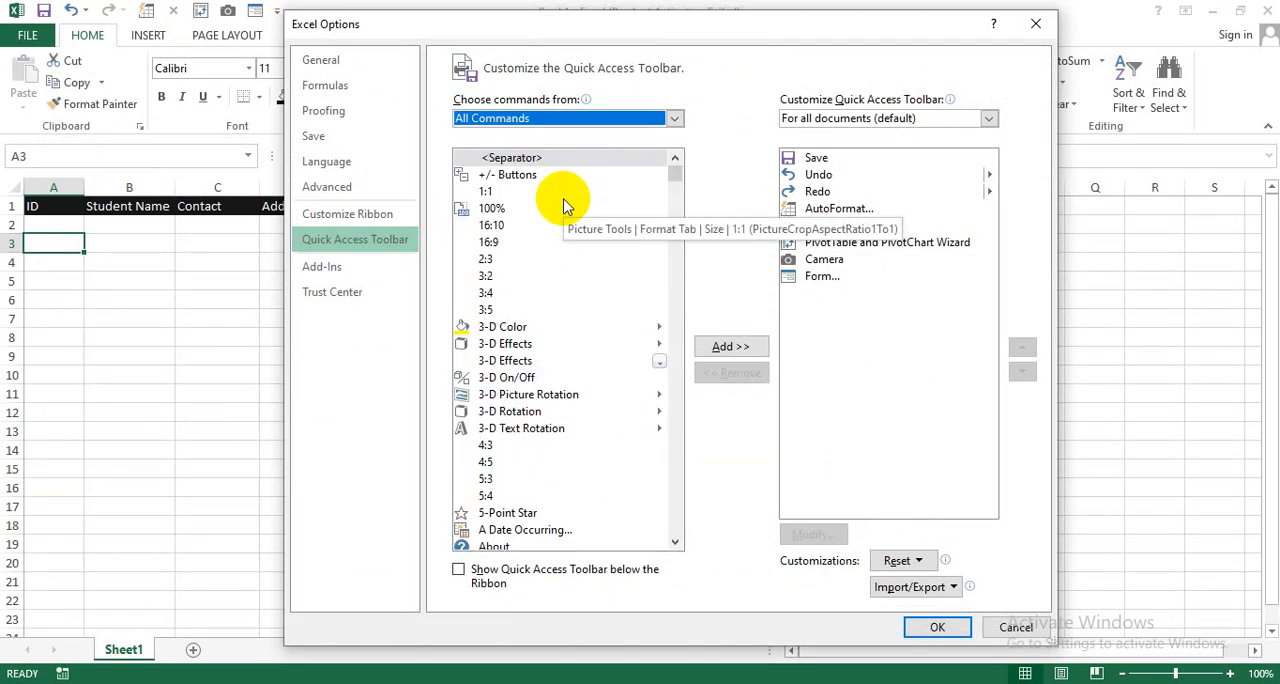
Step: Find the Form... command in the list of all commands and leave the options without changing the toolbar
click(587, 293)
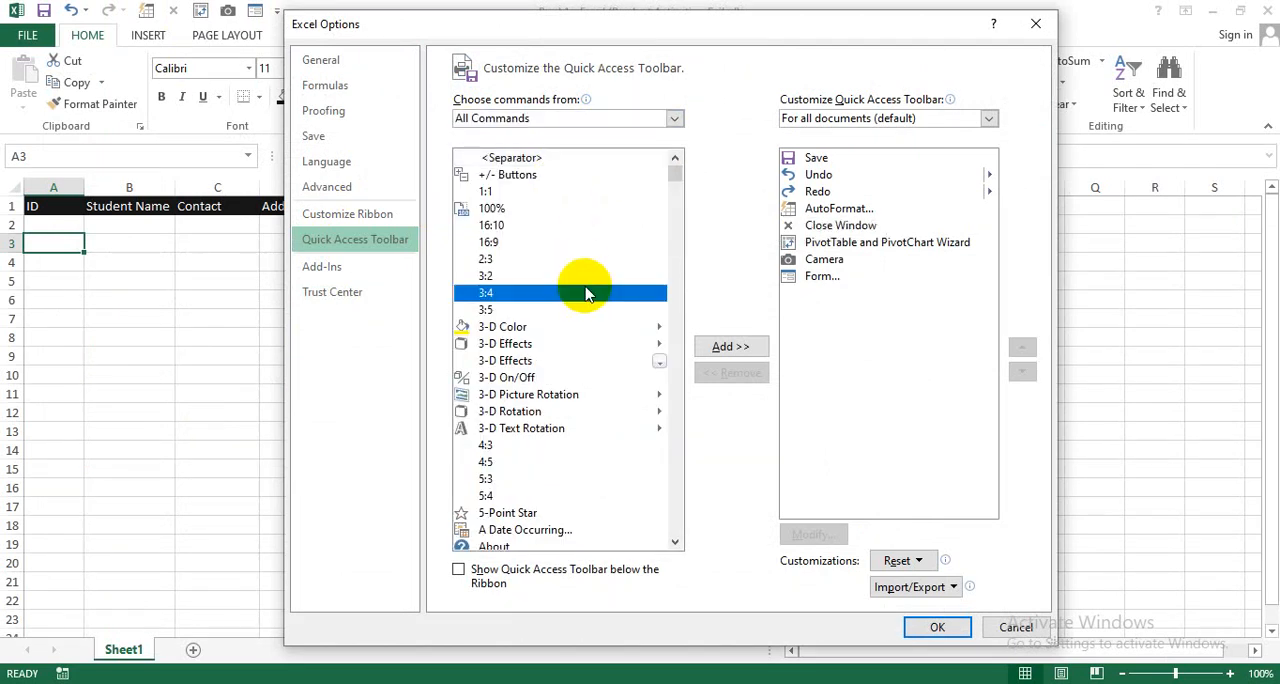
key(f)
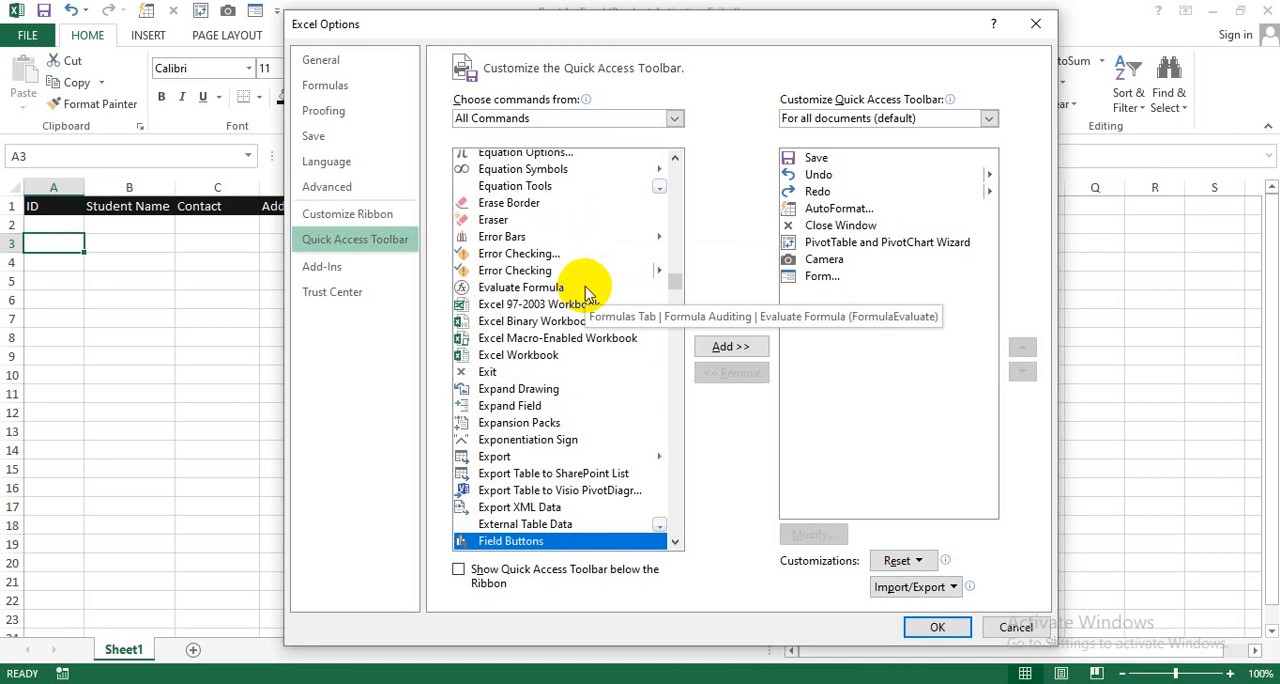
key(Down)
key(Down)
key(Down)
key(Down)
key(Down)
key(Down)
key(Down)
key(Down)
key(Down)
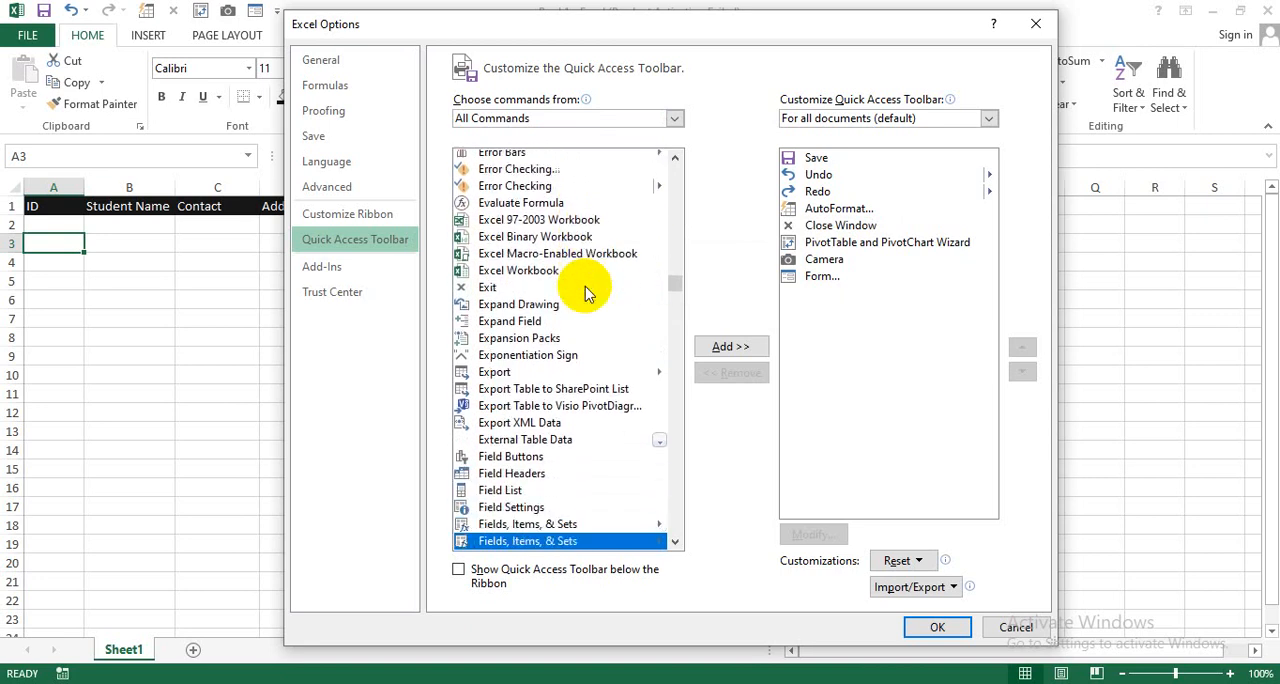
key(Down)
key(Down)
key(Down)
key(Down)
key(Down)
key(Down)
key(Down)
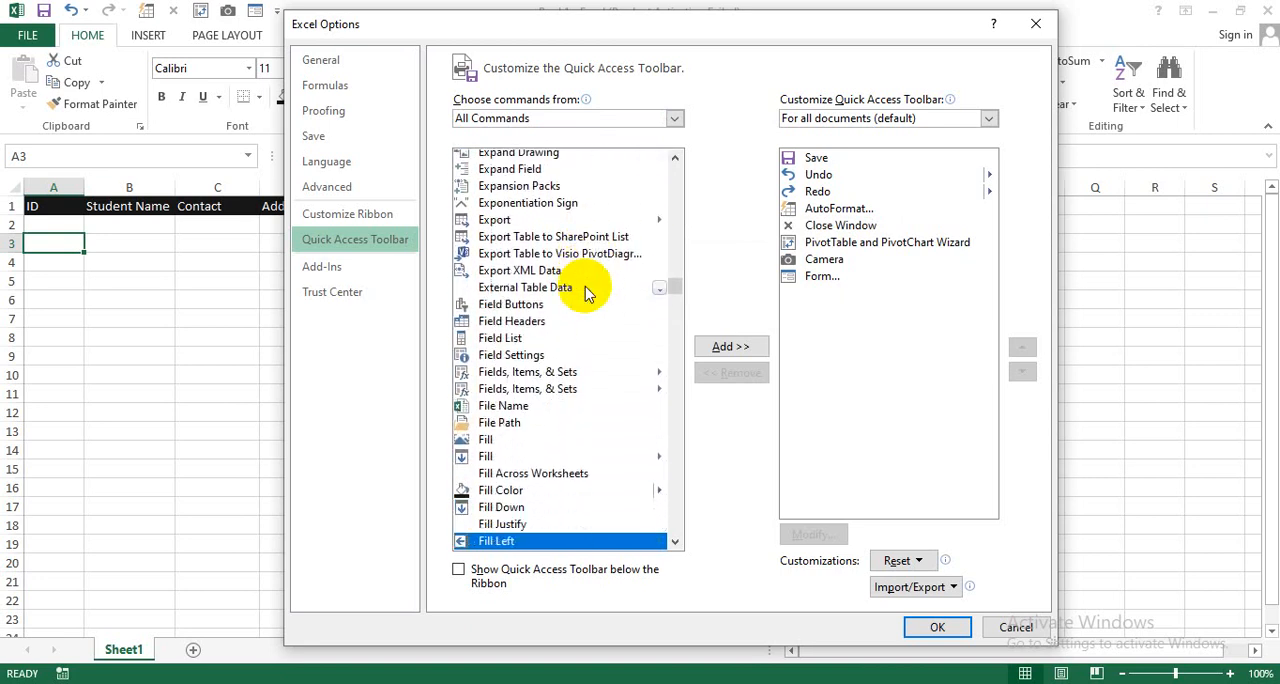
key(Down)
key(Down)
key(Down)
key(Down)
key(Down)
key(Down)
key(Down)
key(Down)
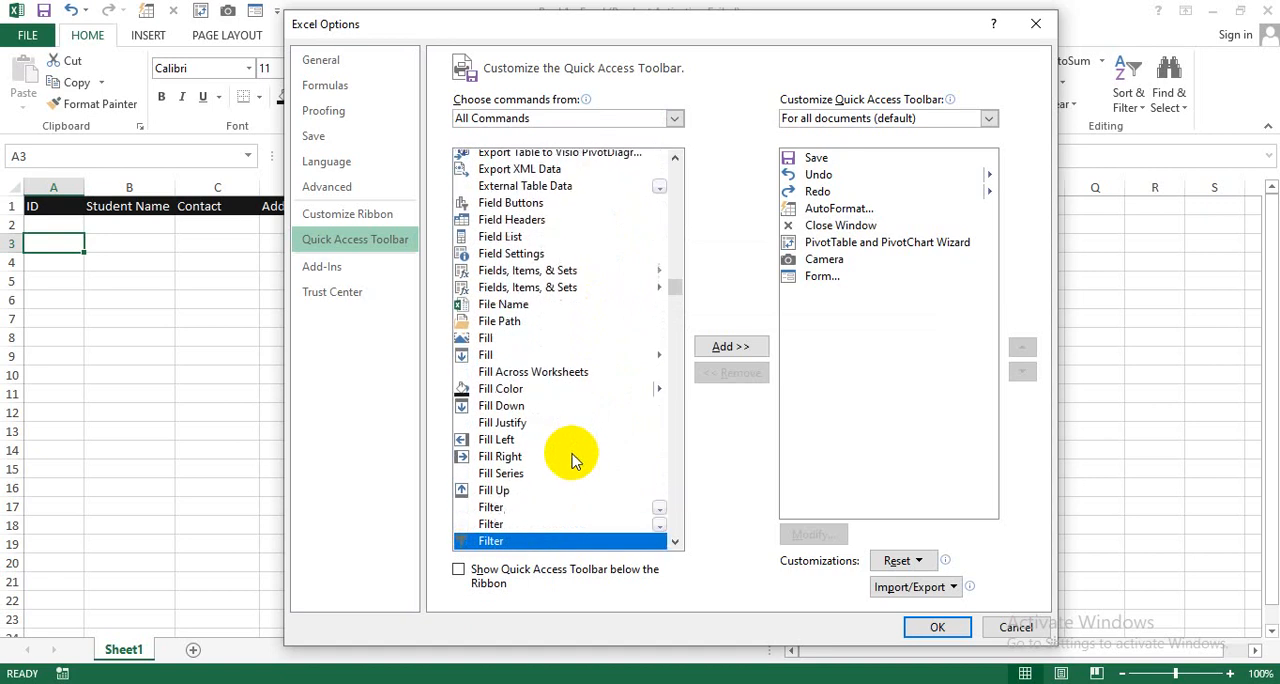
key(Down)
key(Down)
key(Down)
key(Down)
key(Down)
key(Down)
key(Down)
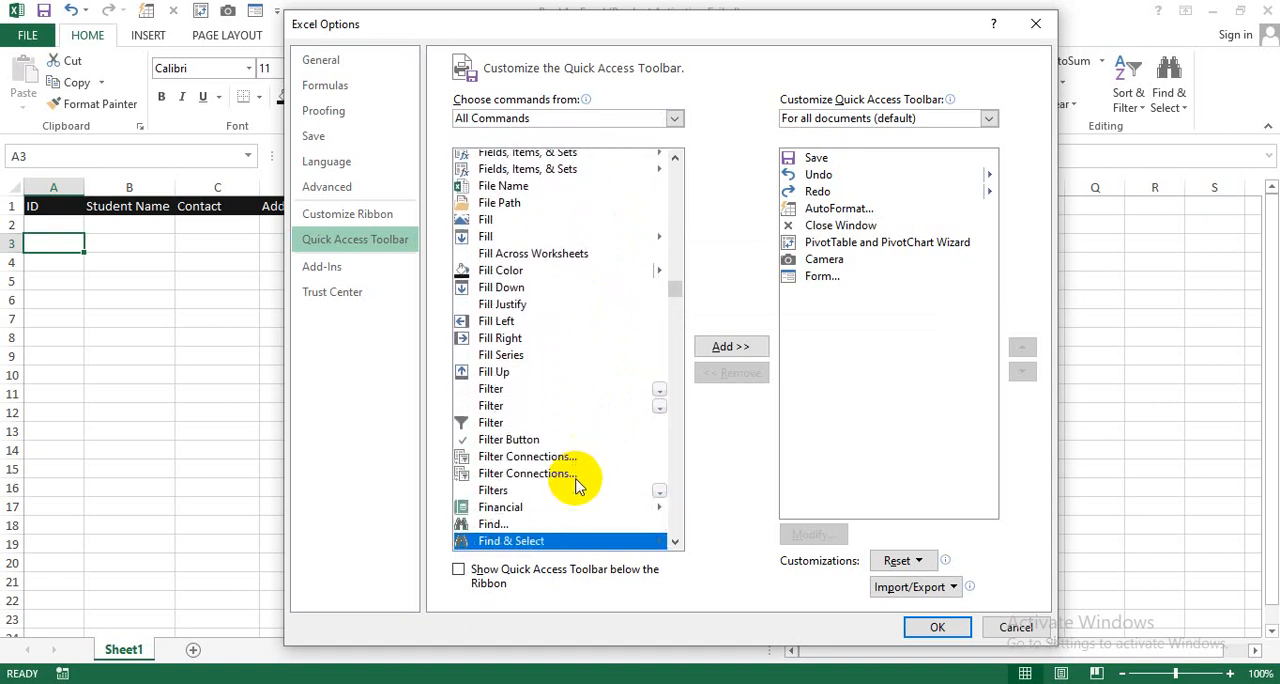
key(Down)
key(Down)
key(Down)
key(Down)
key(Down)
key(Down)
key(Down)
key(Down)
key(Down)
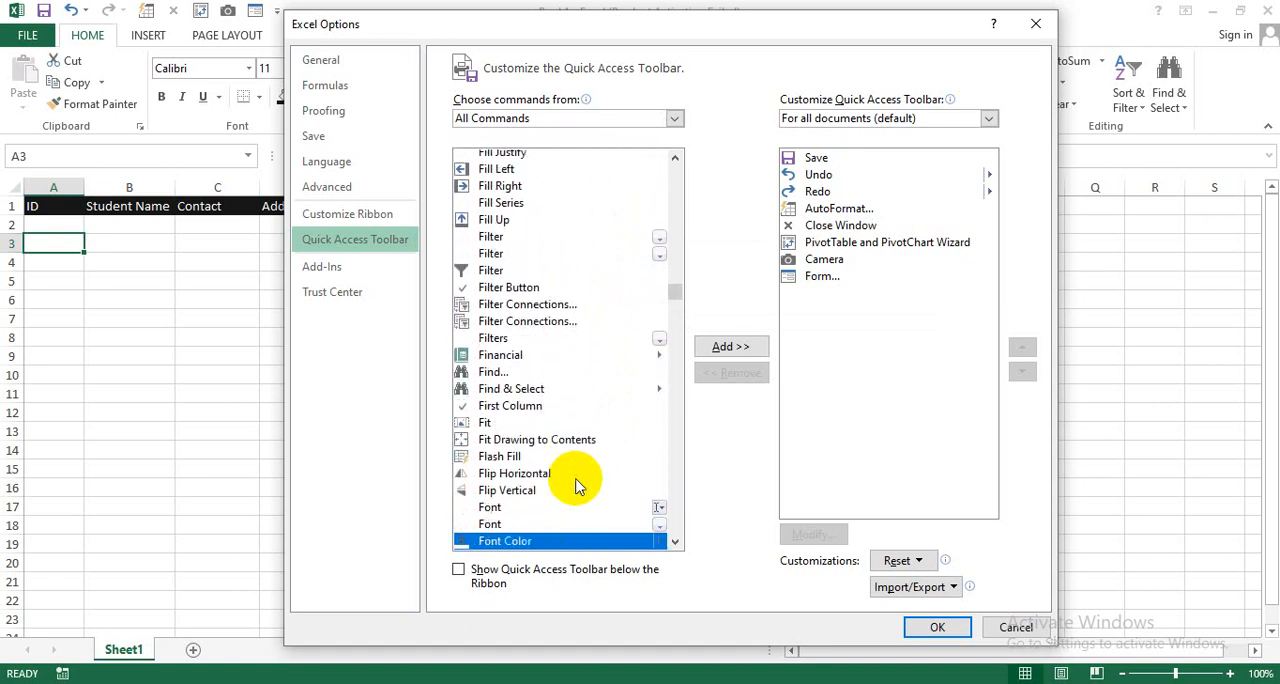
key(Down)
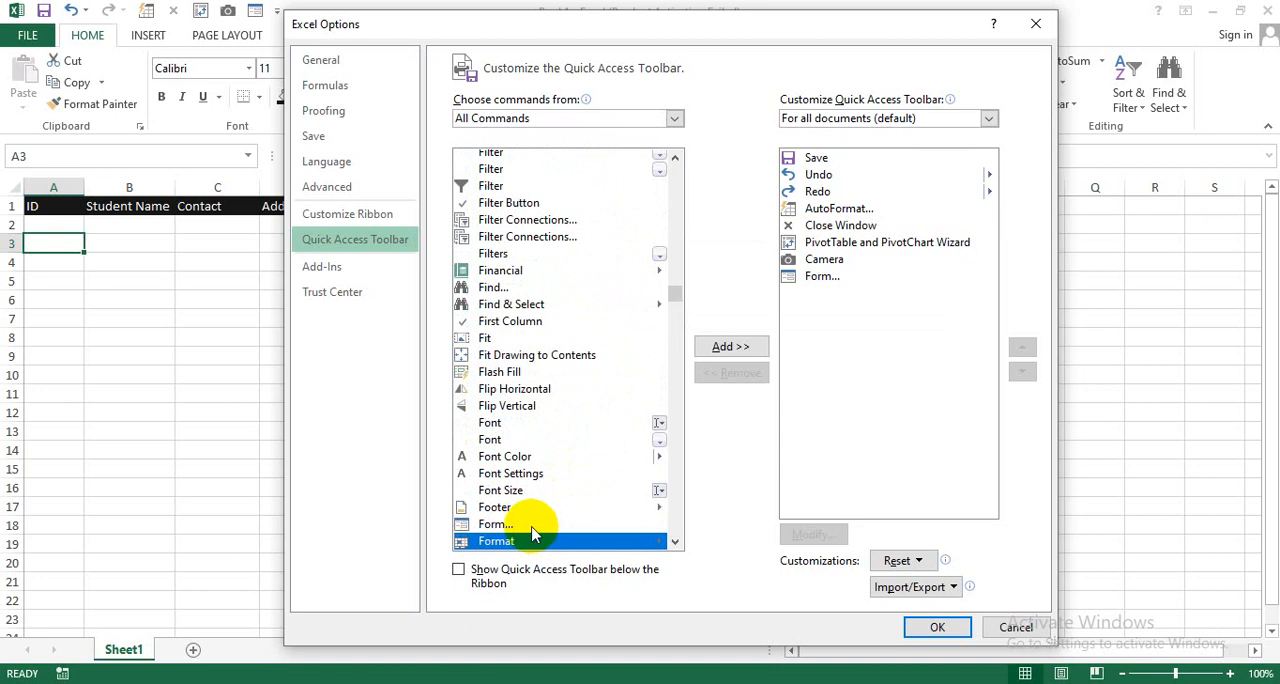
key(Up)
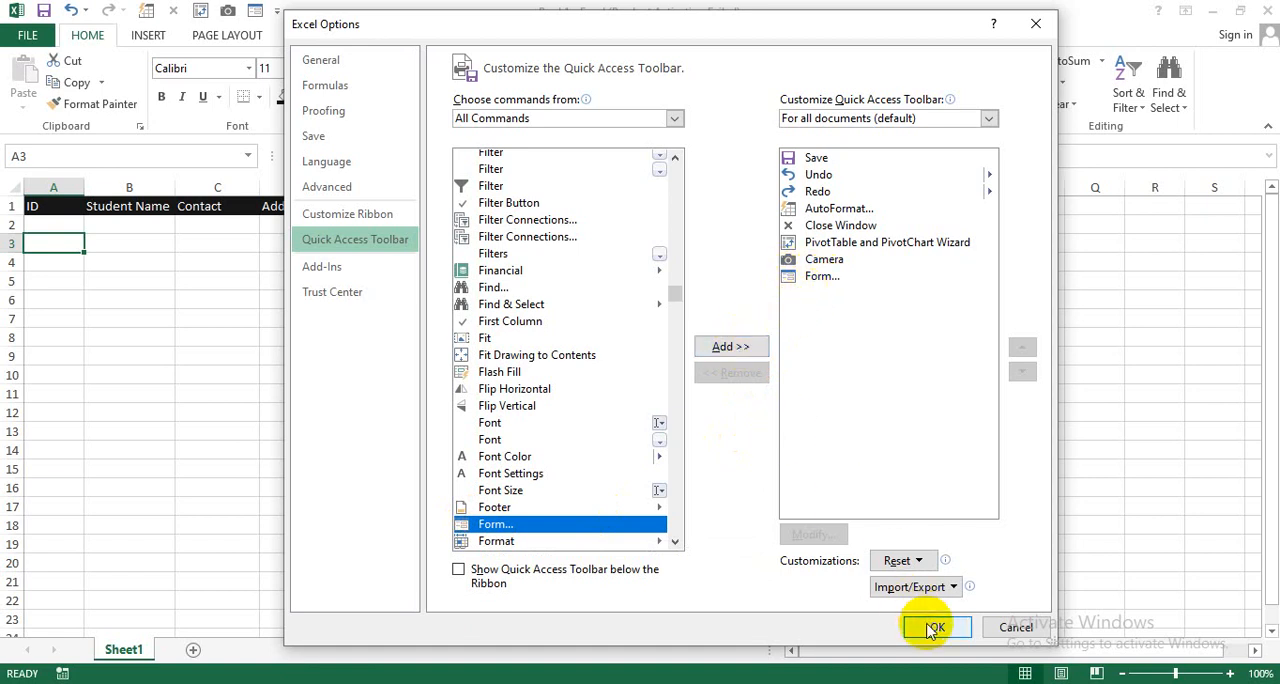
click(1018, 626)
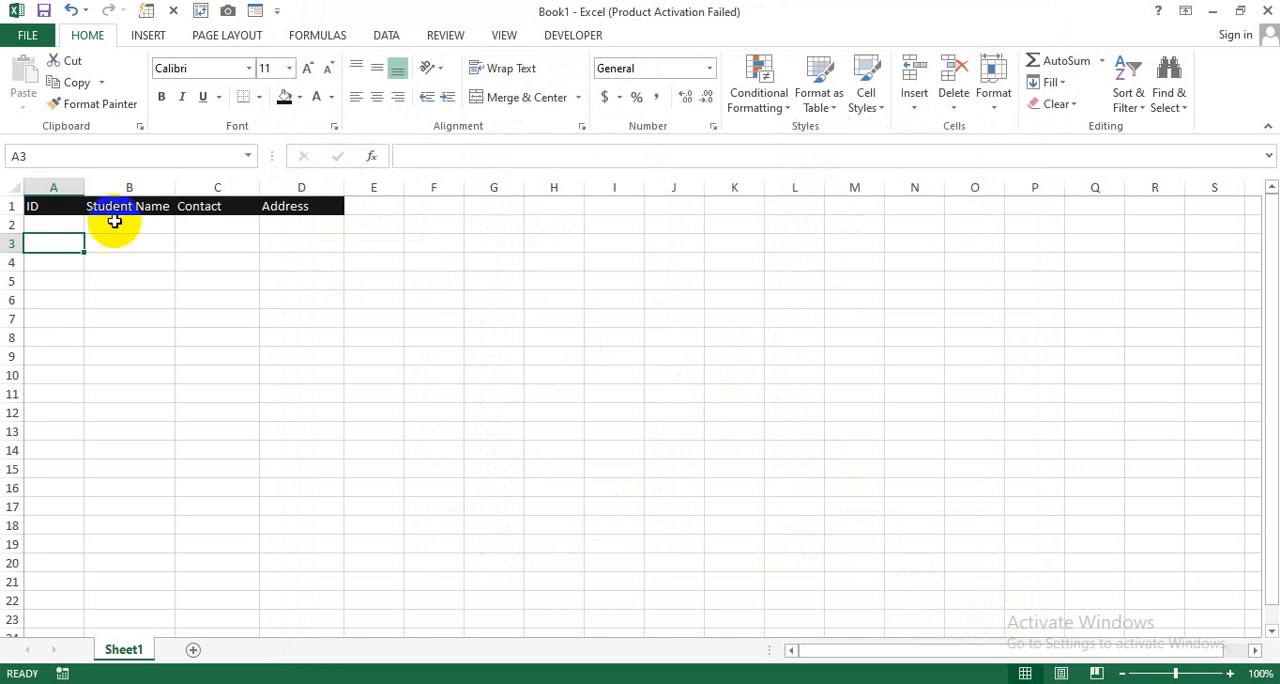
Step: Open the data entry form from cell A2, using the first row of the student table as column labels
click(60, 224)
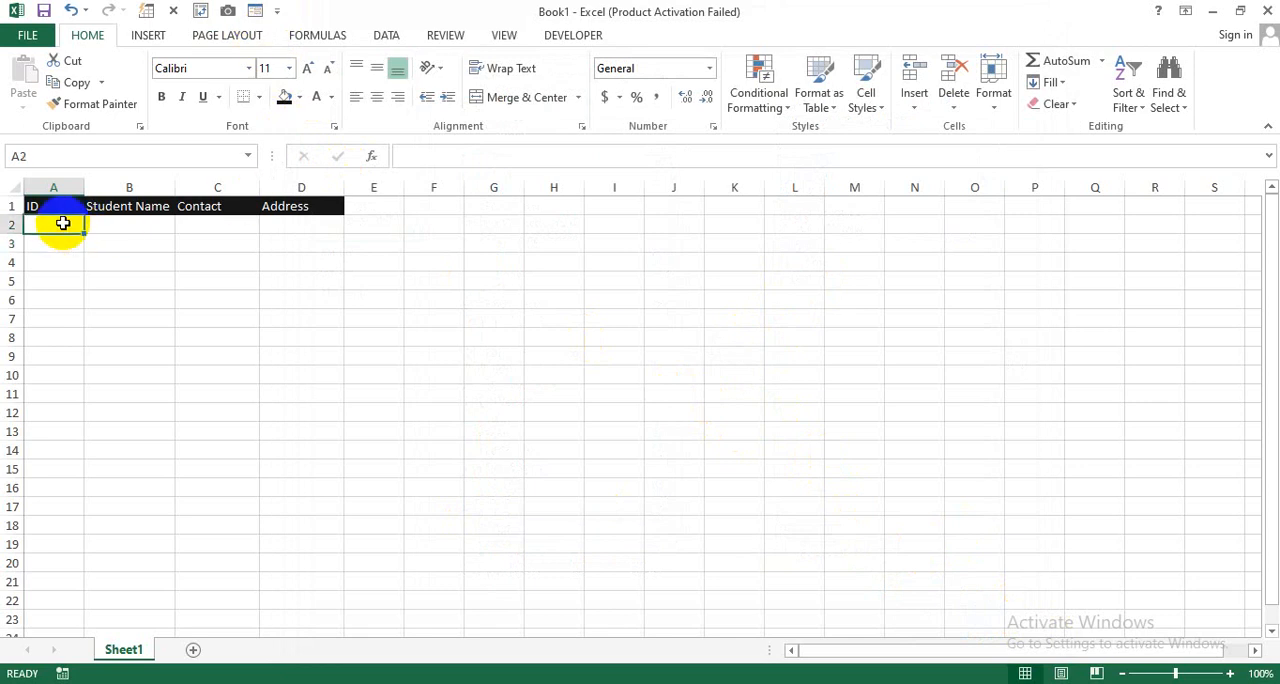
click(257, 11)
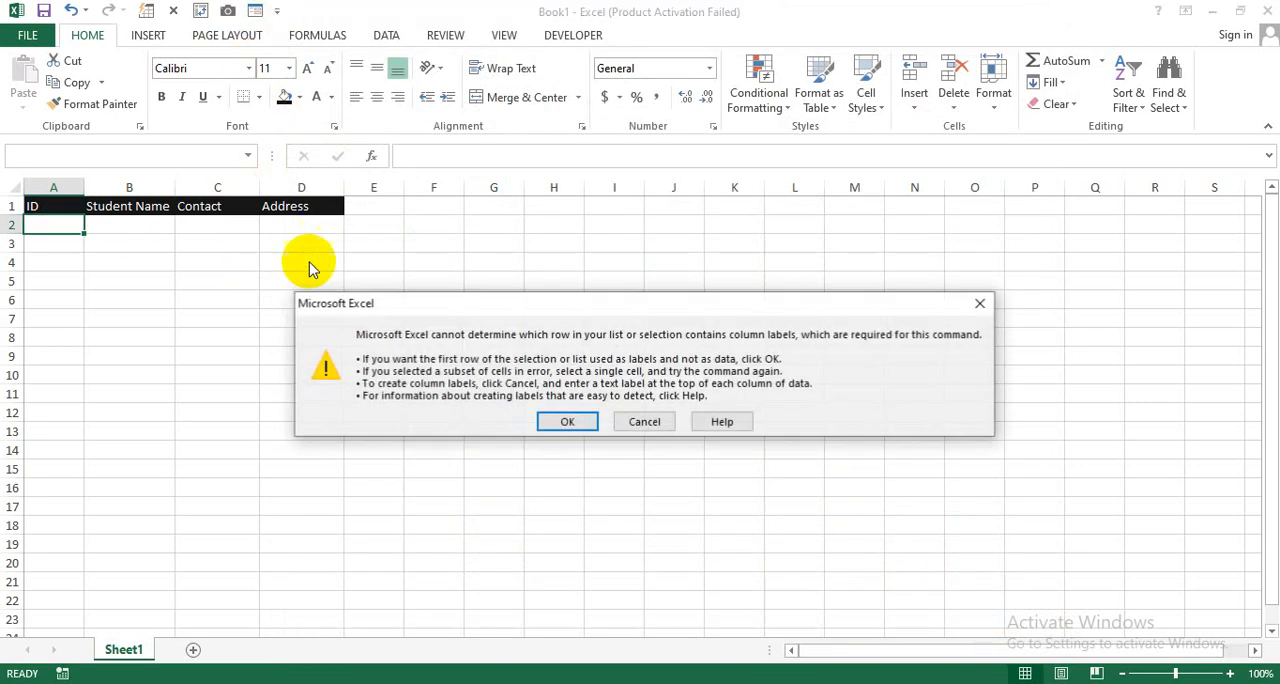
click(565, 422)
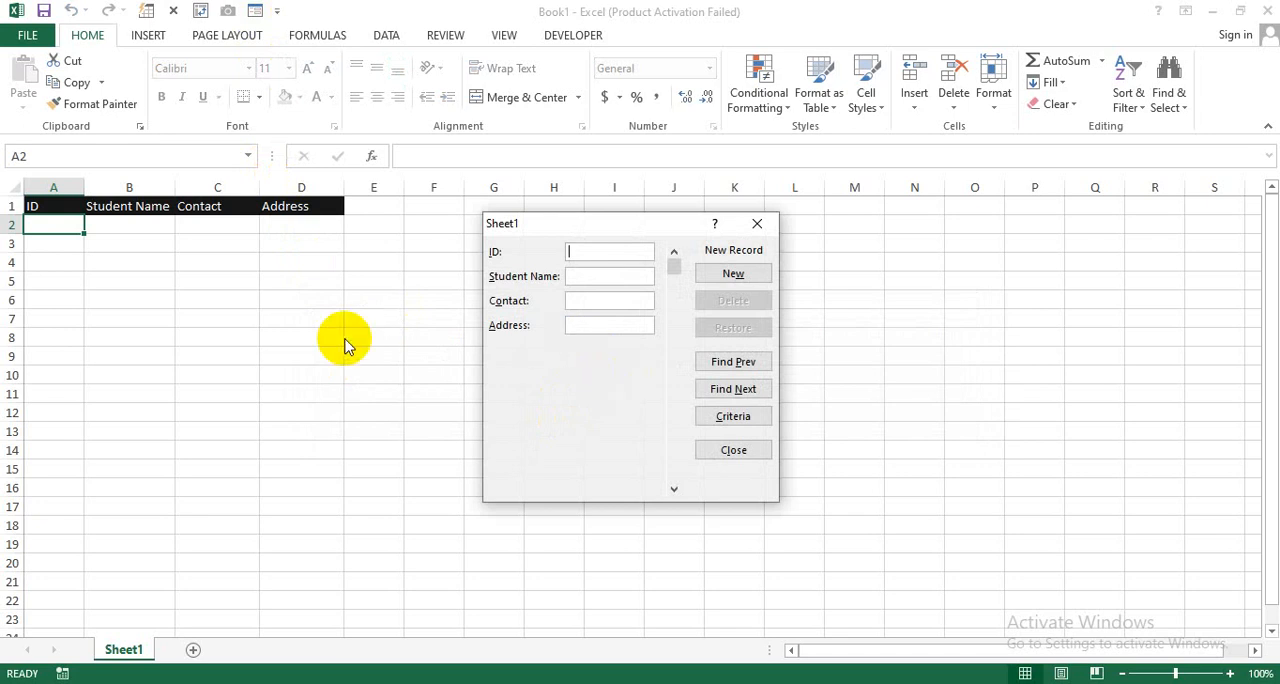
click(588, 302)
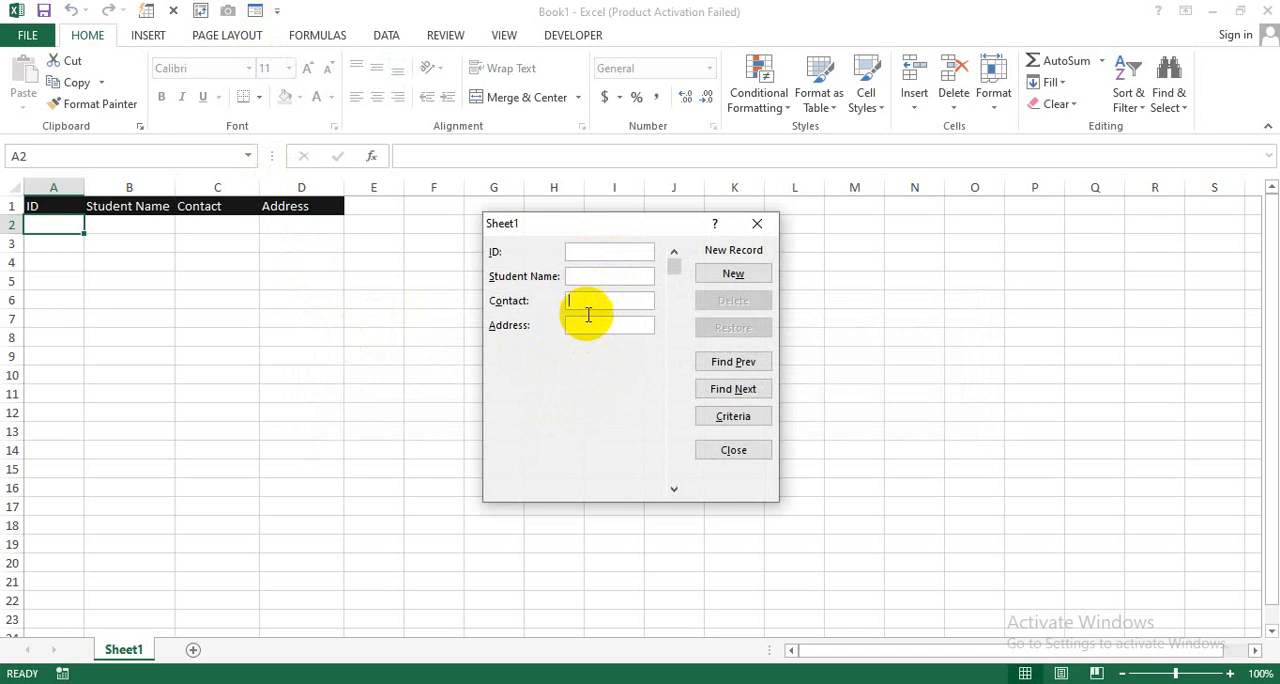
Step: Add a record with ID 1 and the first student's name, contact number and address through the data form
click(590, 251)
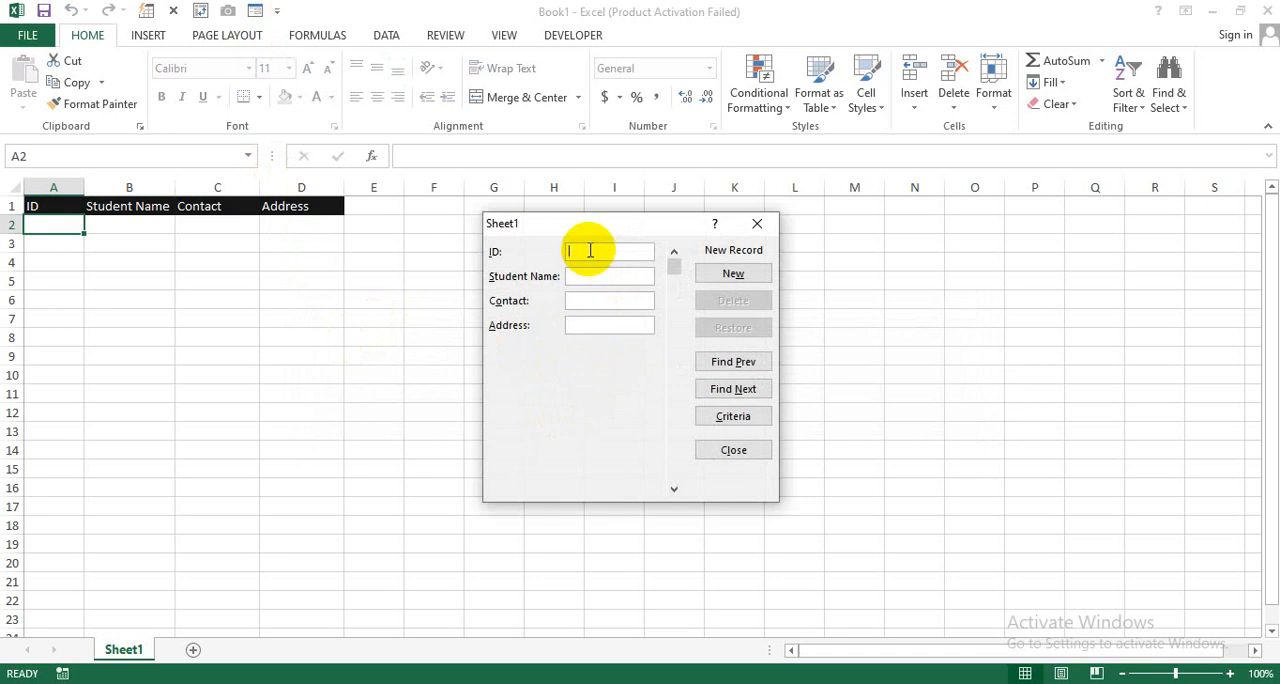
text(1)
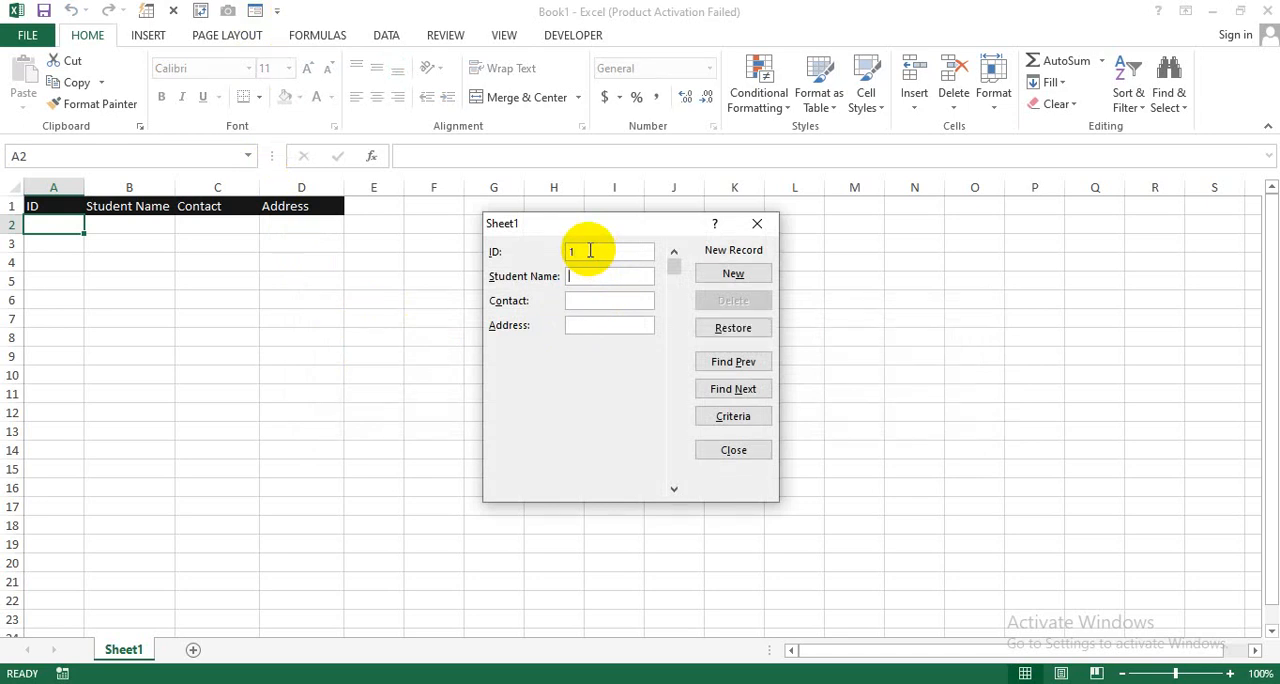
key(Tab)
text(Fahad)
text(44444444)
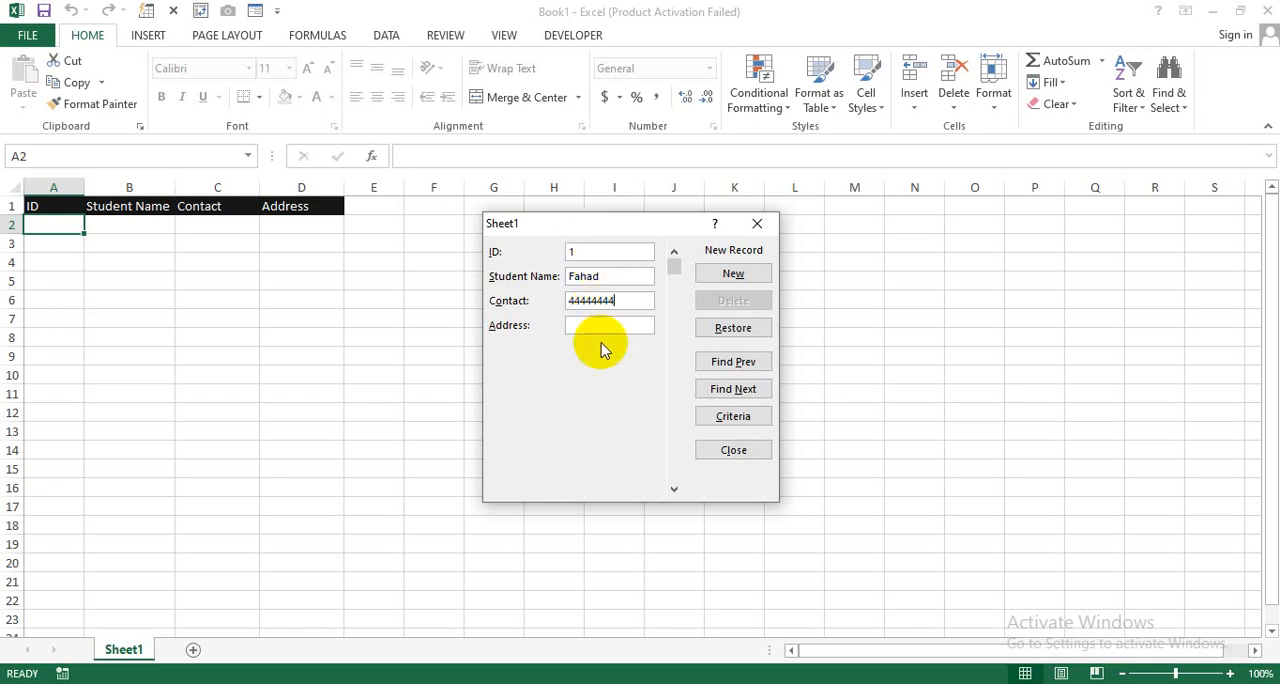
click(601, 326)
text(Block A)
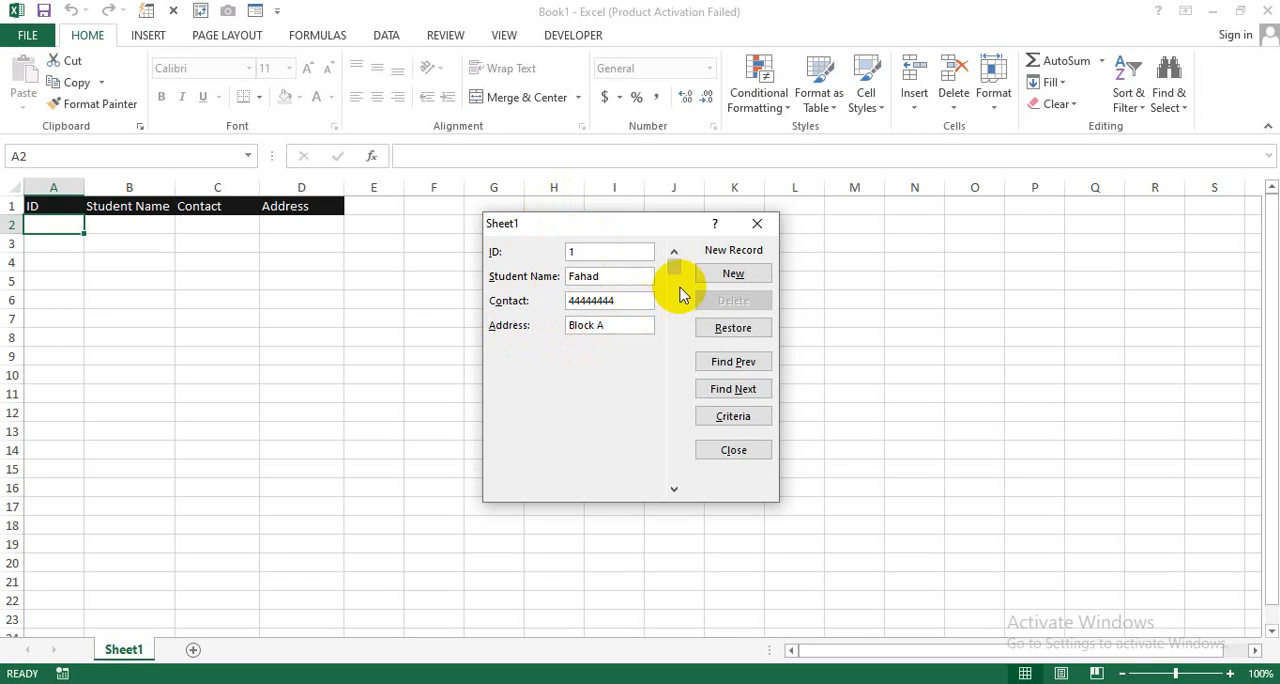
click(726, 283)
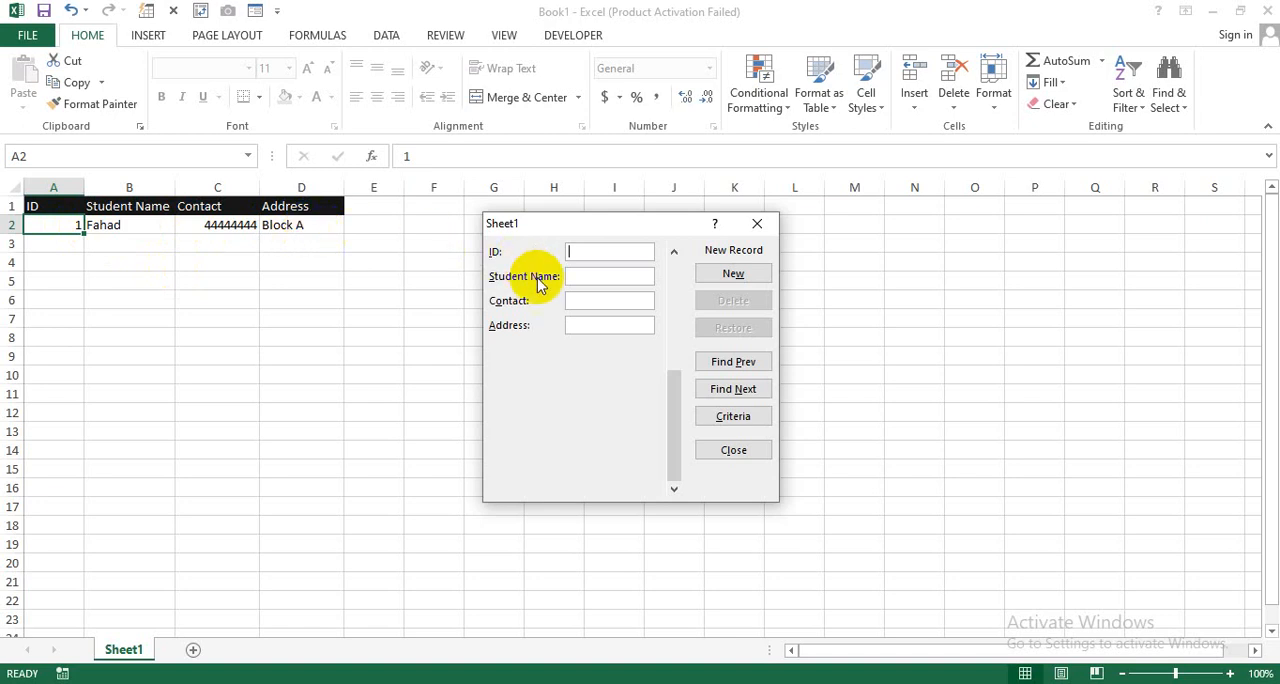
Step: Add a record with ID 2 and the second student's name, contact number and address through the data form
text(2)
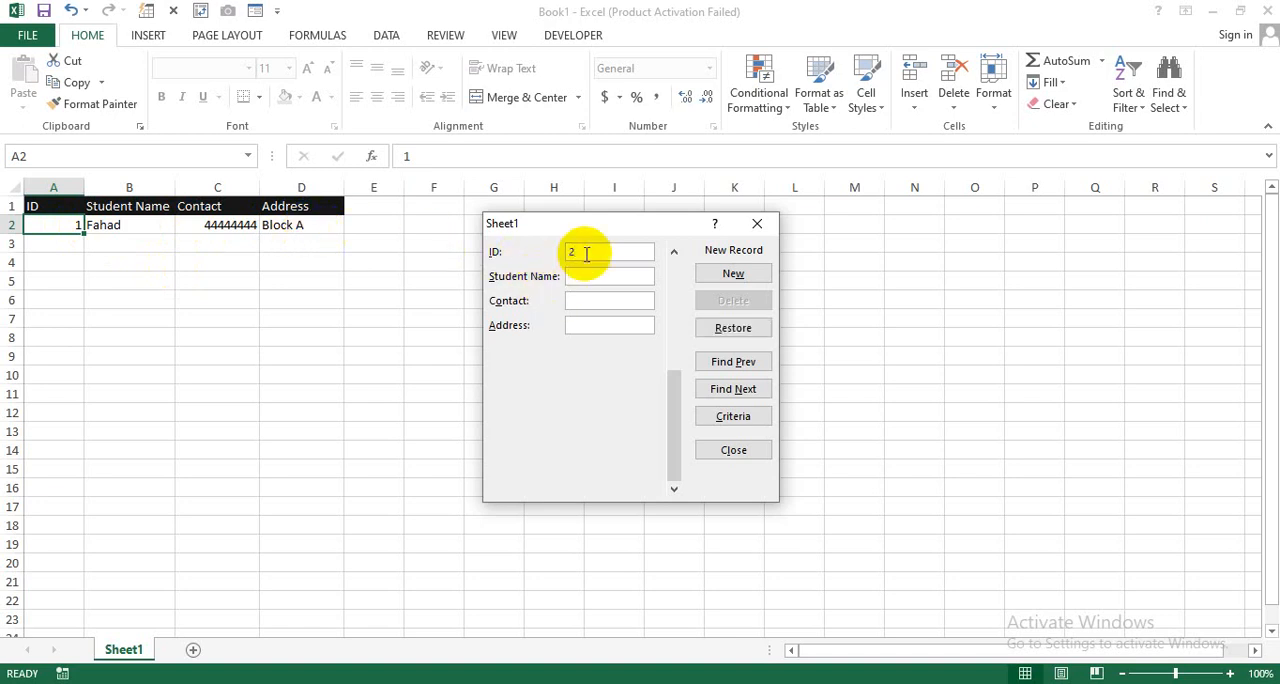
key(Tab)
text(Danish)
click(586, 296)
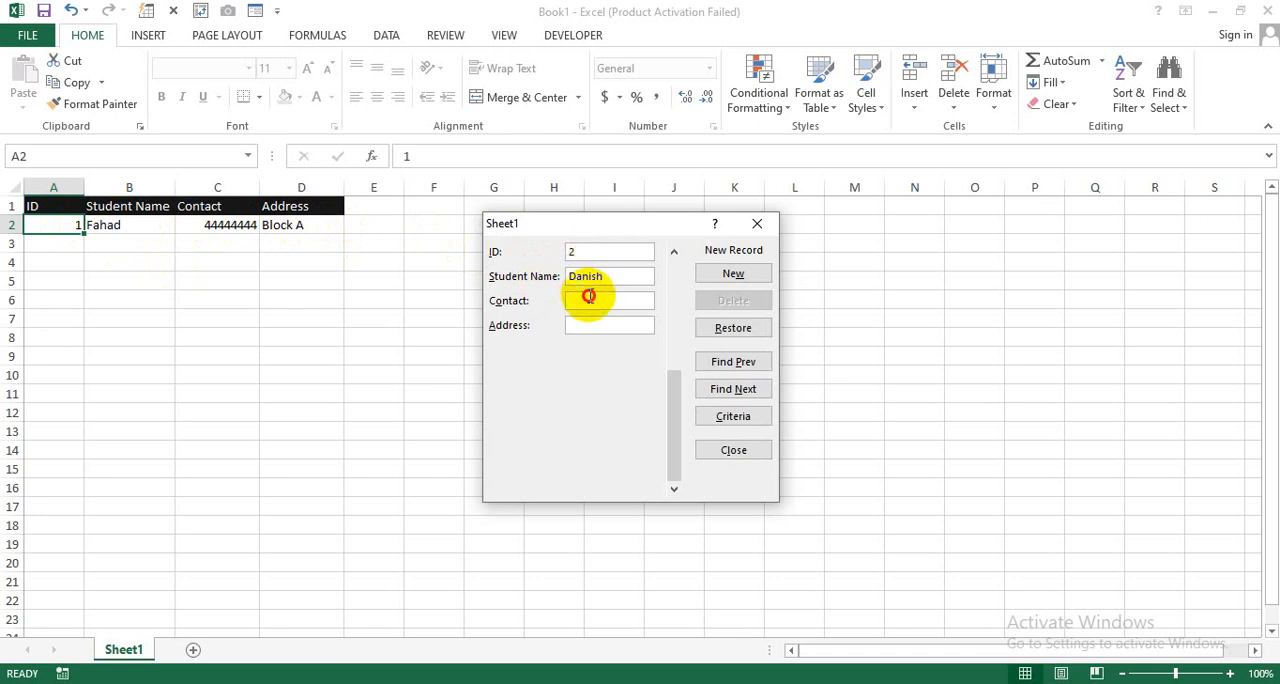
text(88888888)
click(588, 326)
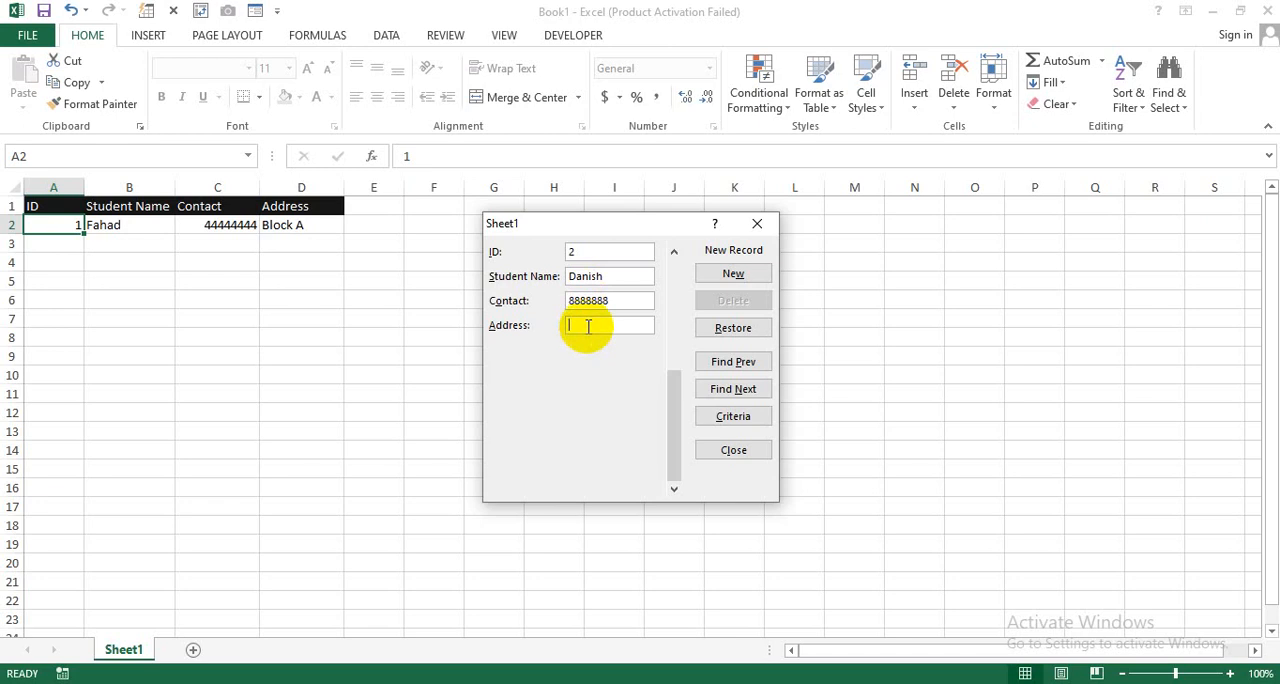
text(Block B)
click(718, 280)
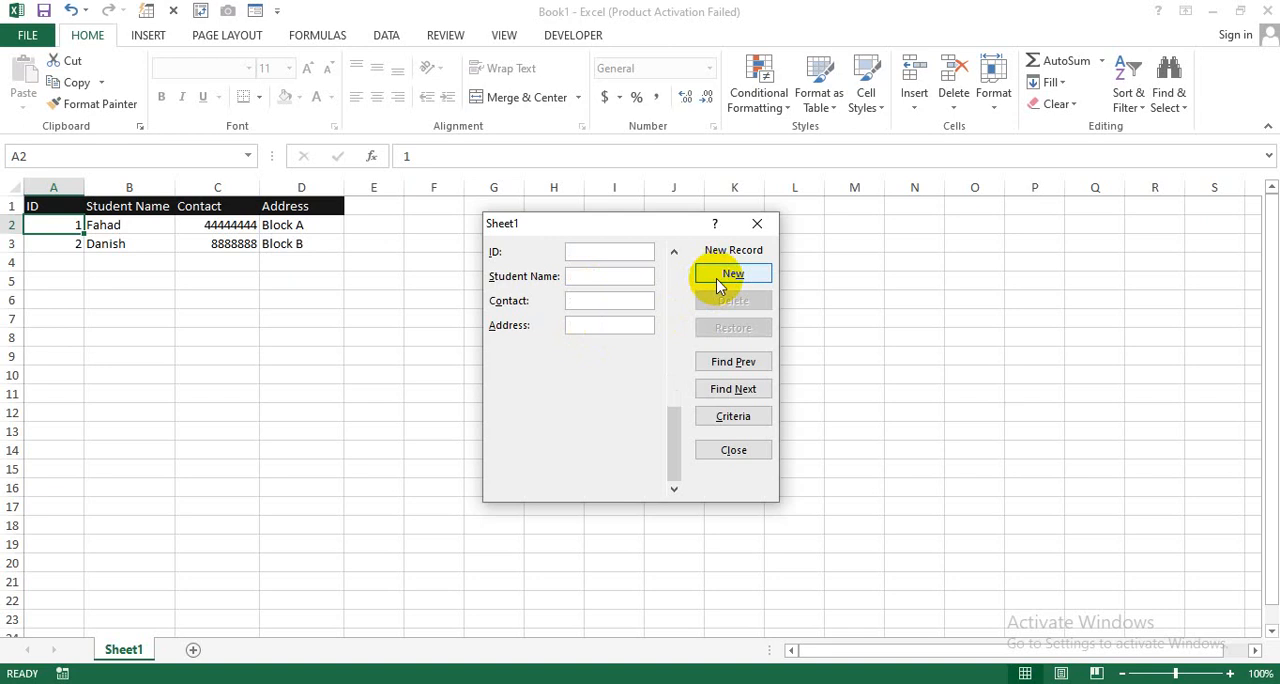
Step: Add a record with ID 3 and the third student's name, contact number and address through the data form
text(3)
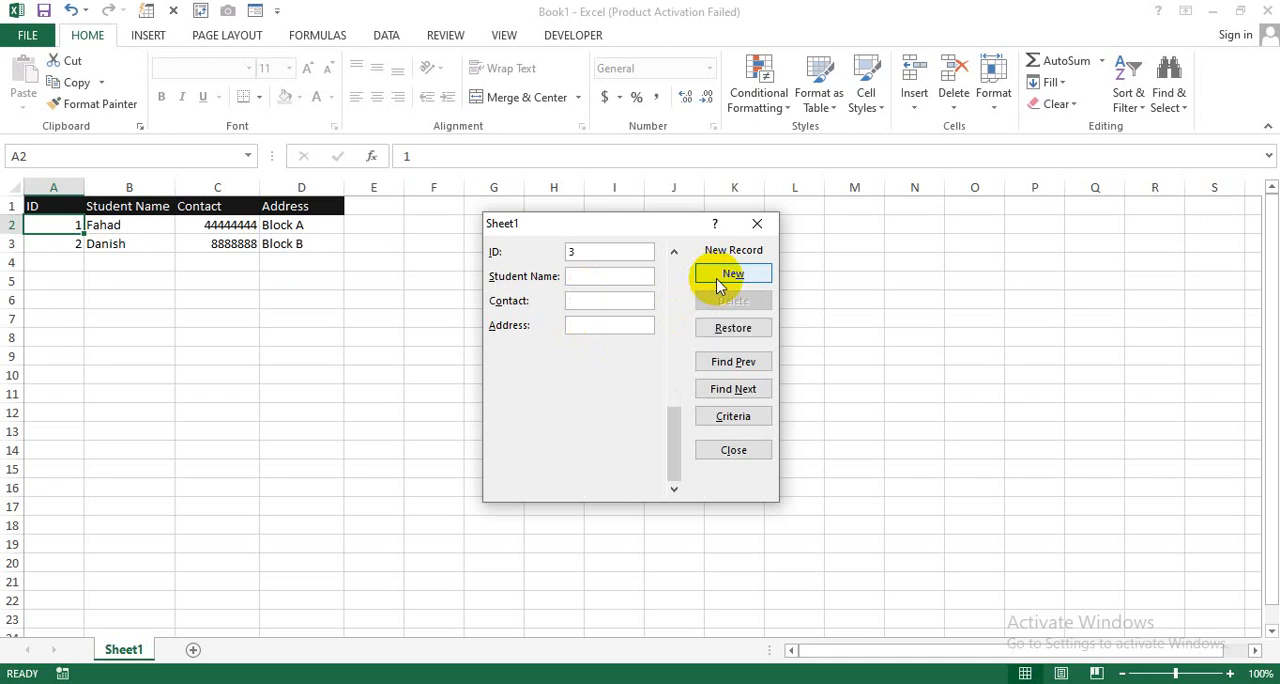
text(Hammad)
key(Tab)
text(5555555)
key(Tab)
text(Block)
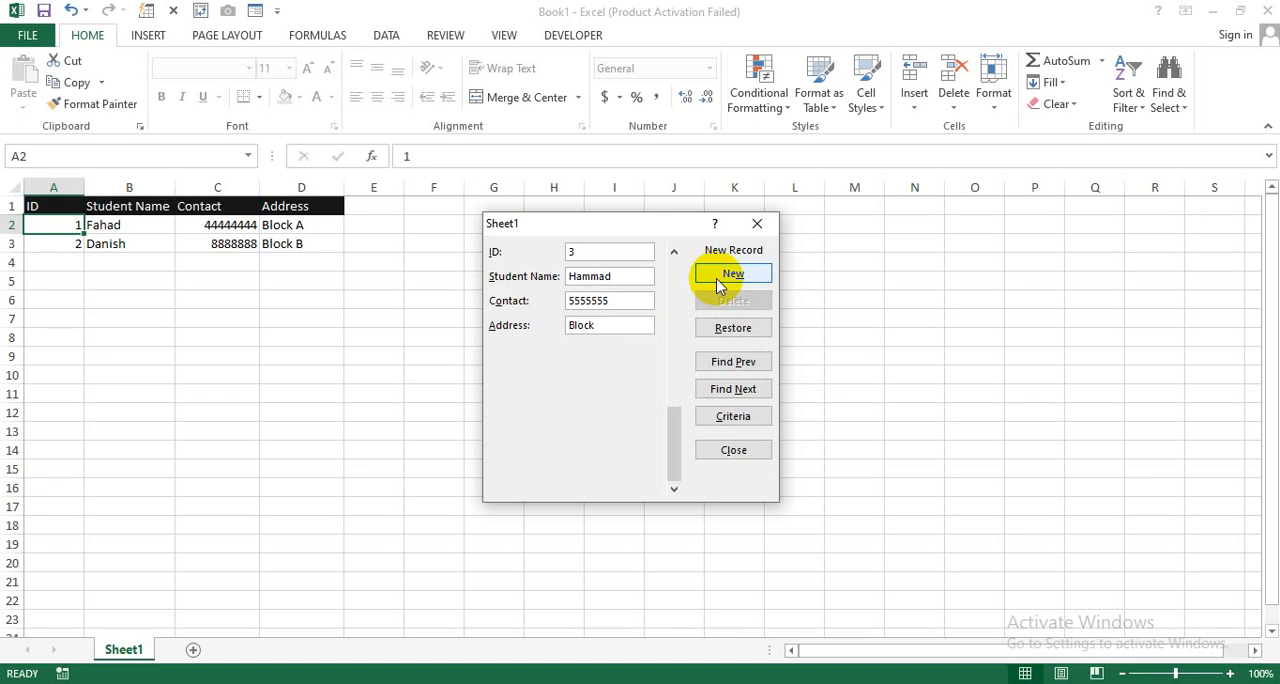
text( C)
click(722, 283)
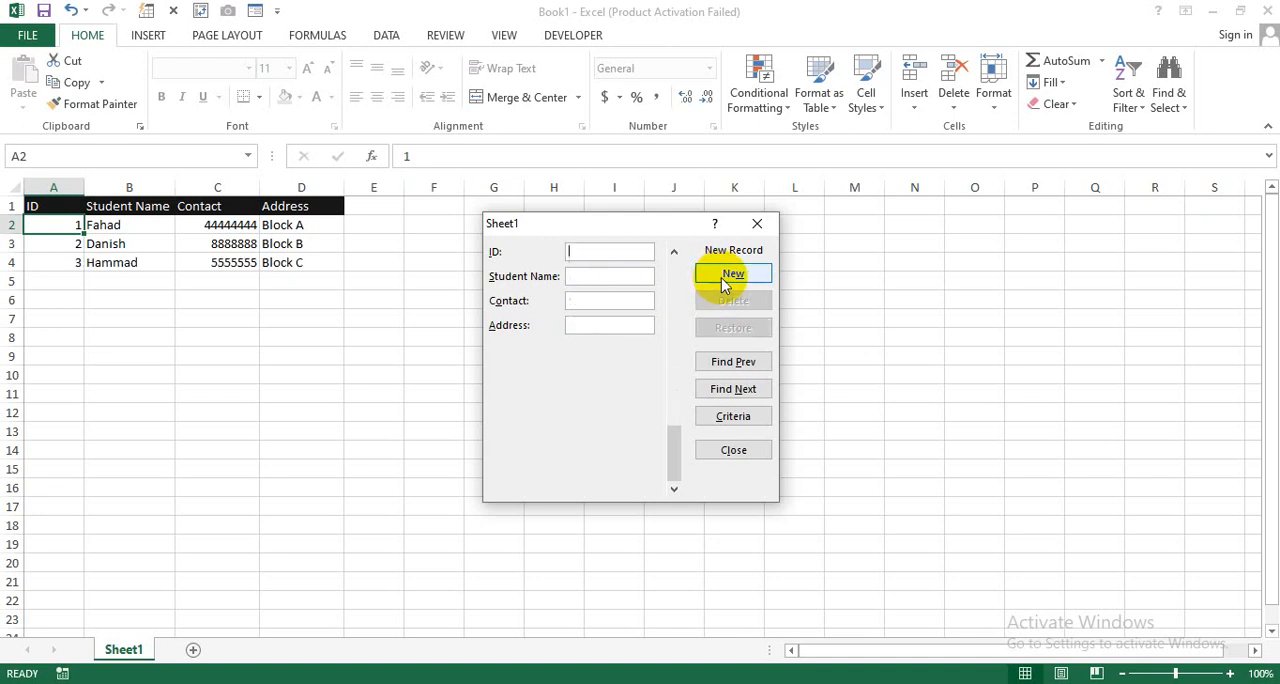
Step: Add a record with ID 4 and the fourth student's name, contact number and address through the data form
text(4)
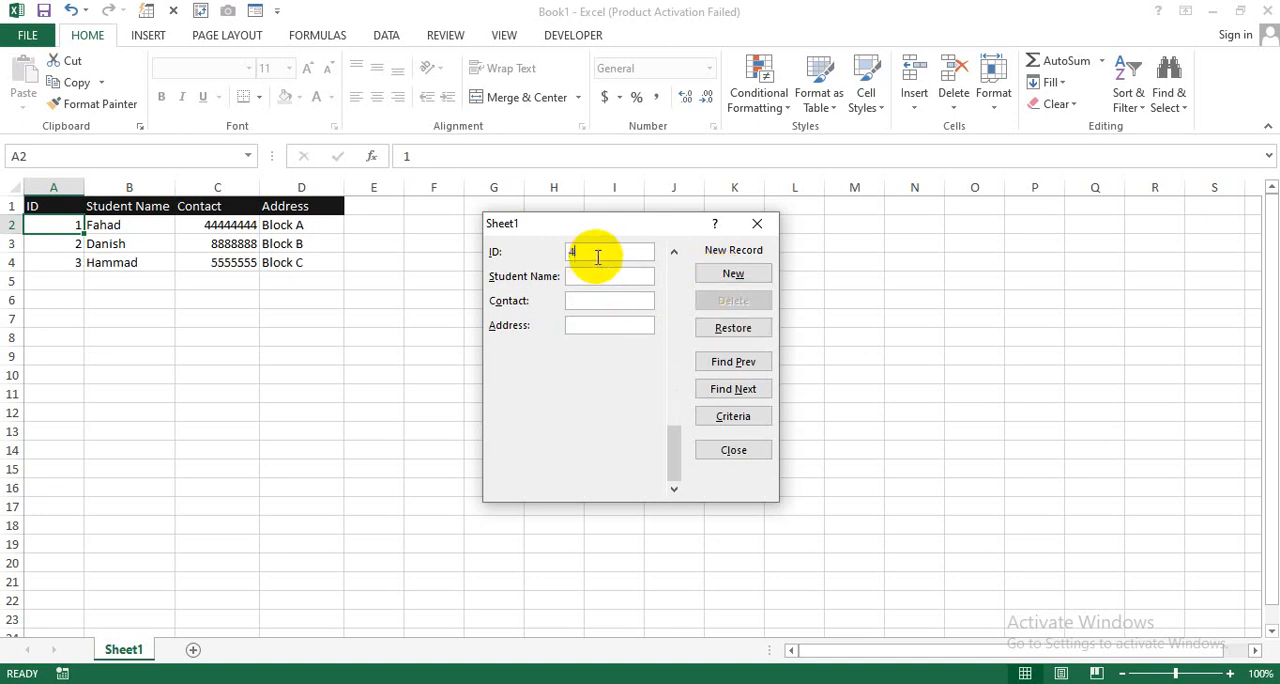
text(Taha)
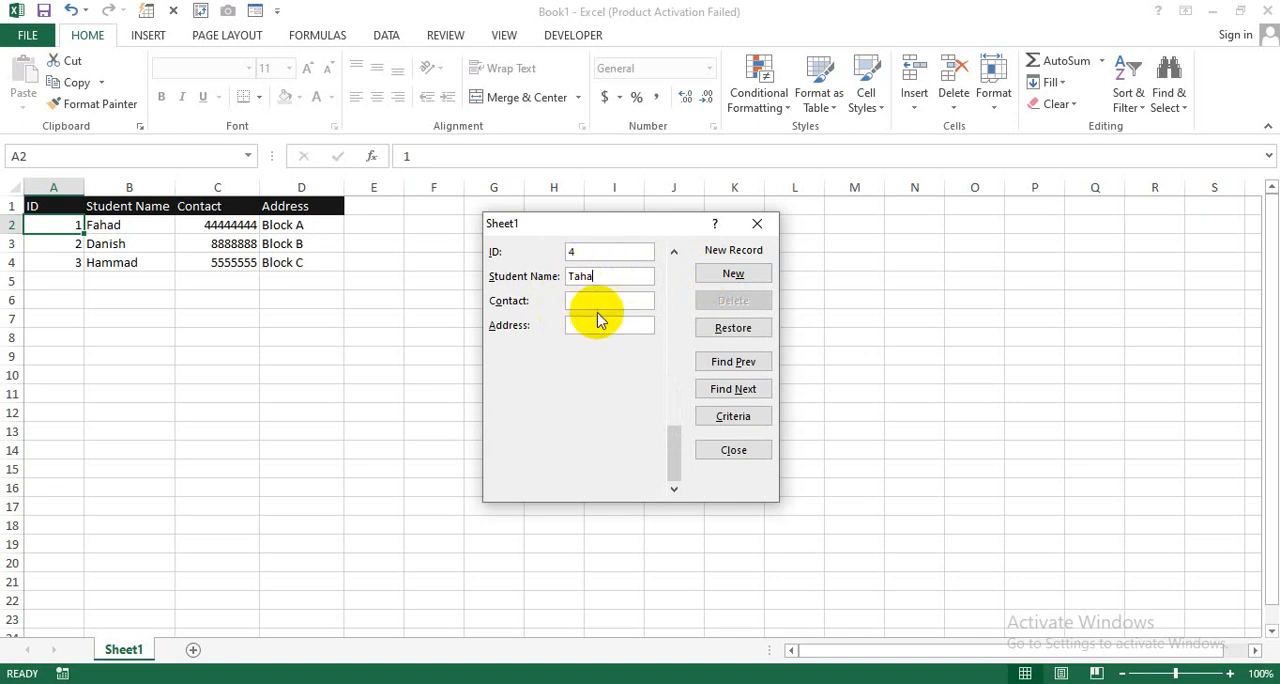
click(600, 300)
text(6666666)
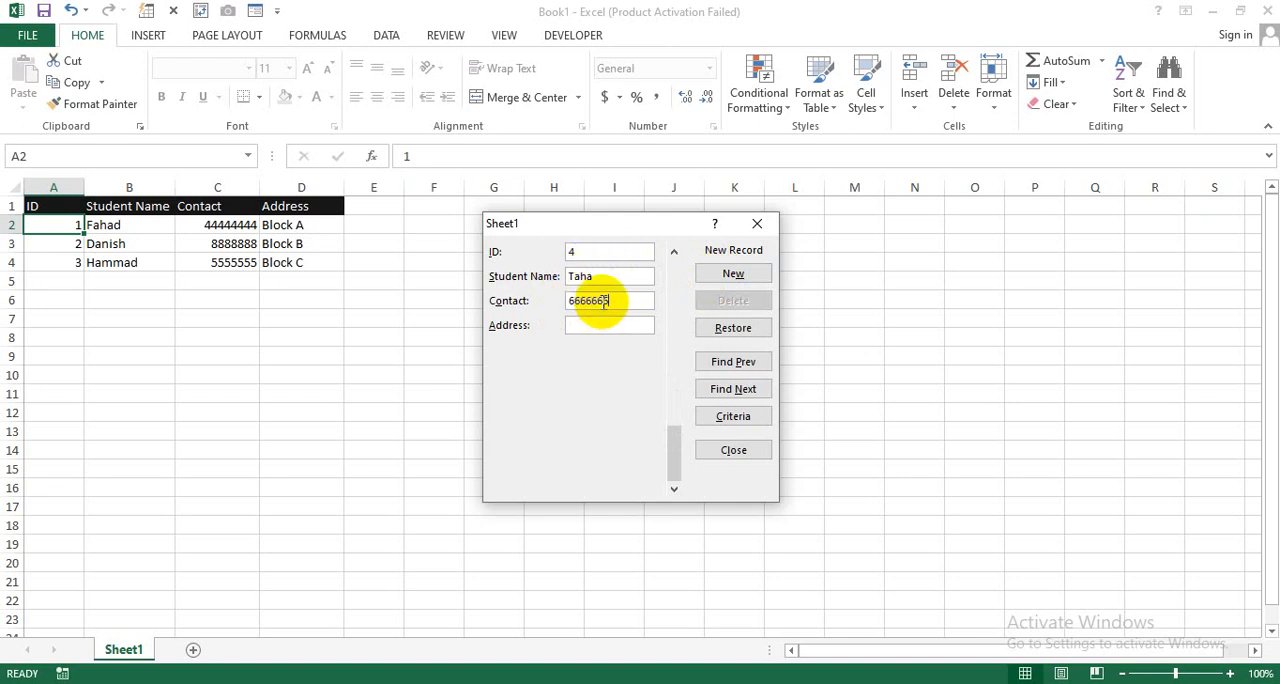
click(600, 327)
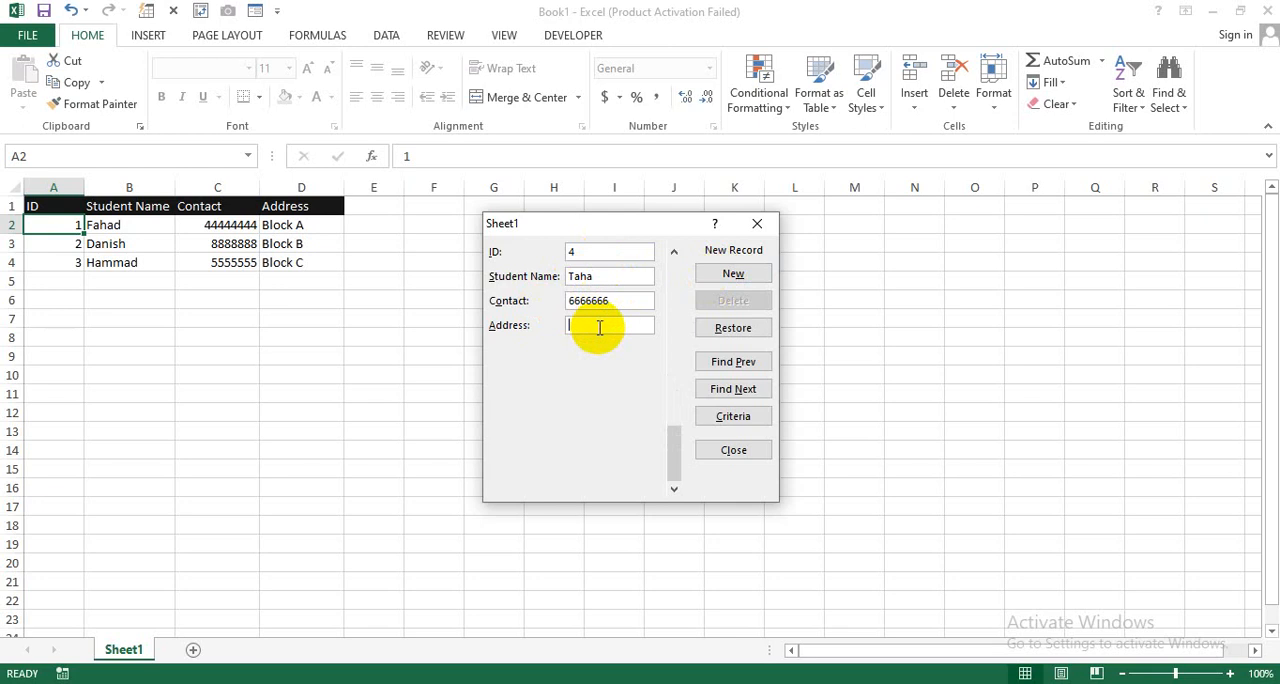
text(Block D)
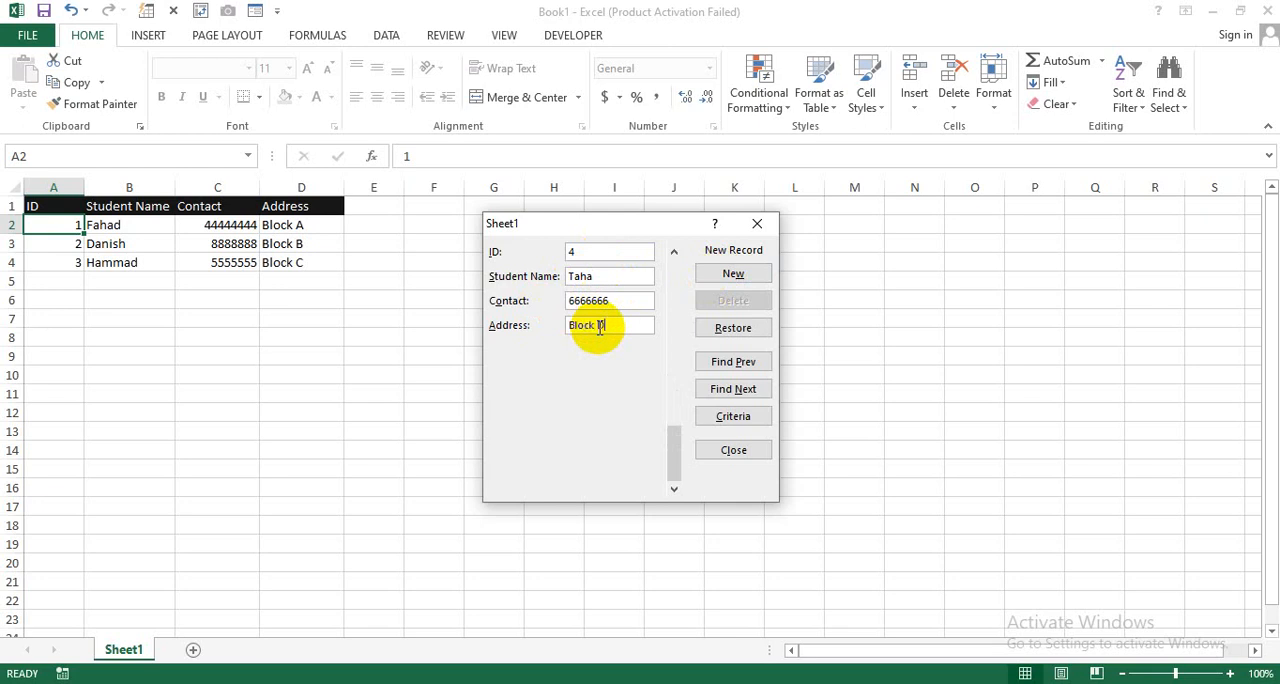
click(746, 274)
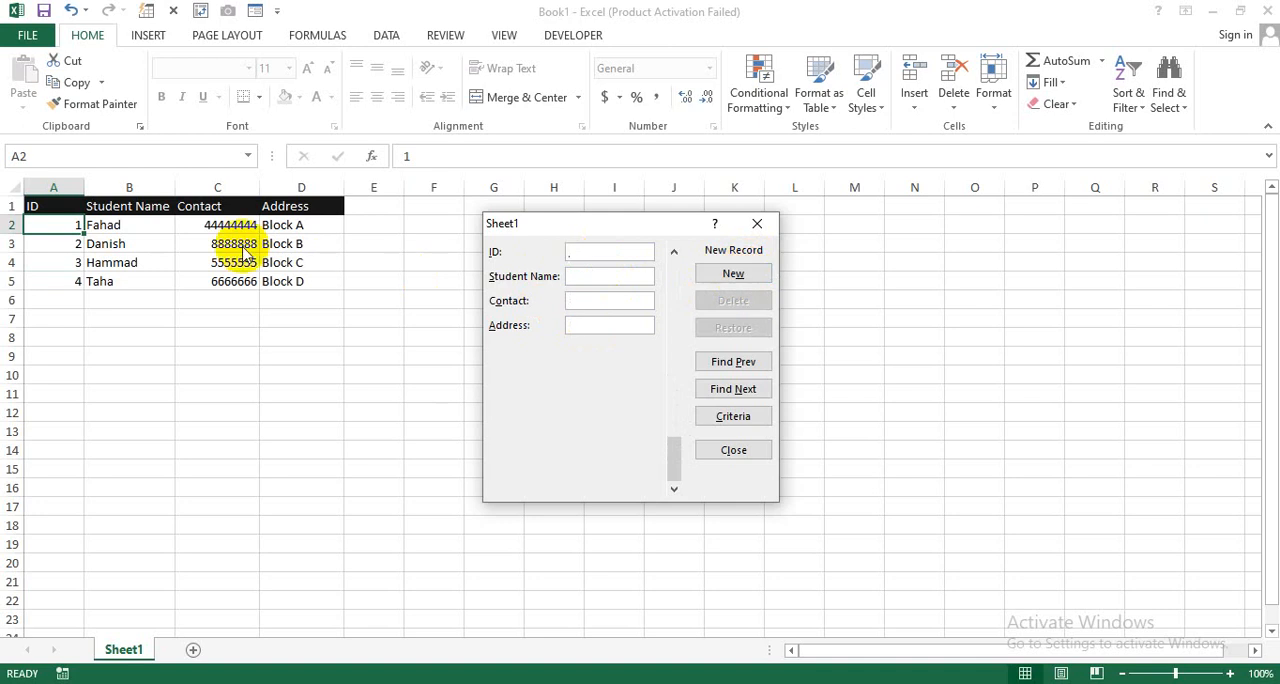
Step: Add a record with ID 5 and the fifth student's name, contact number and address through the data form
text(5)
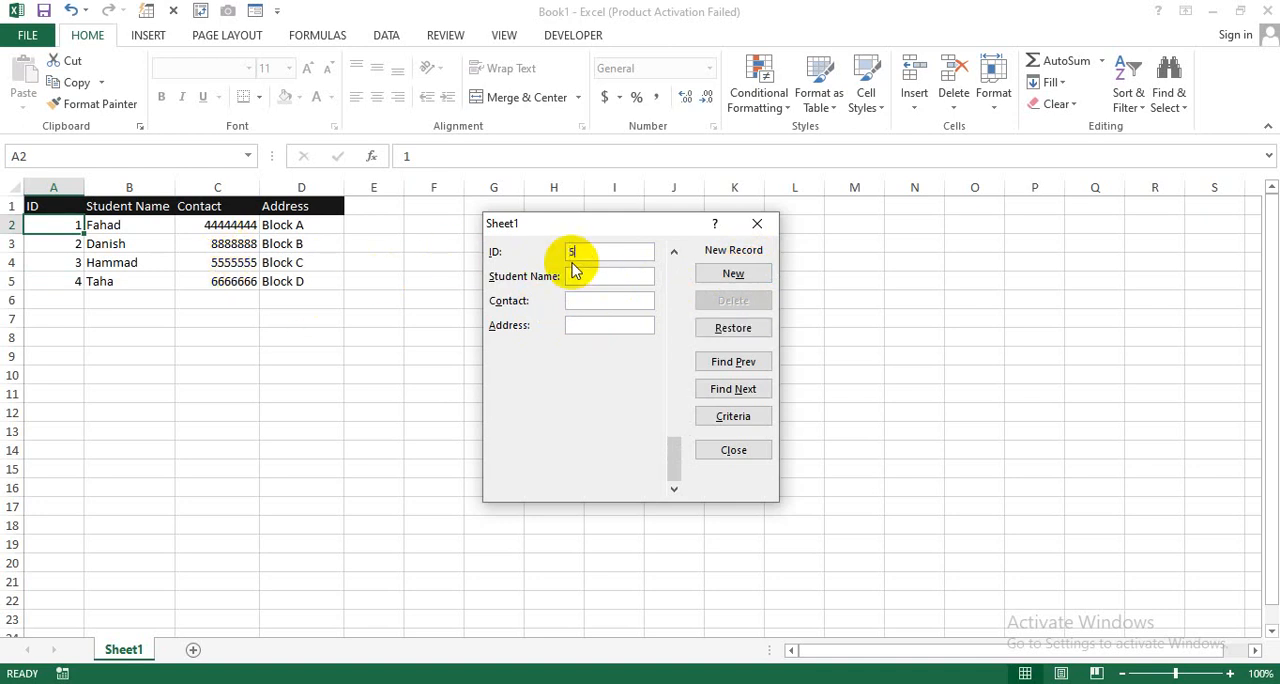
click(572, 279)
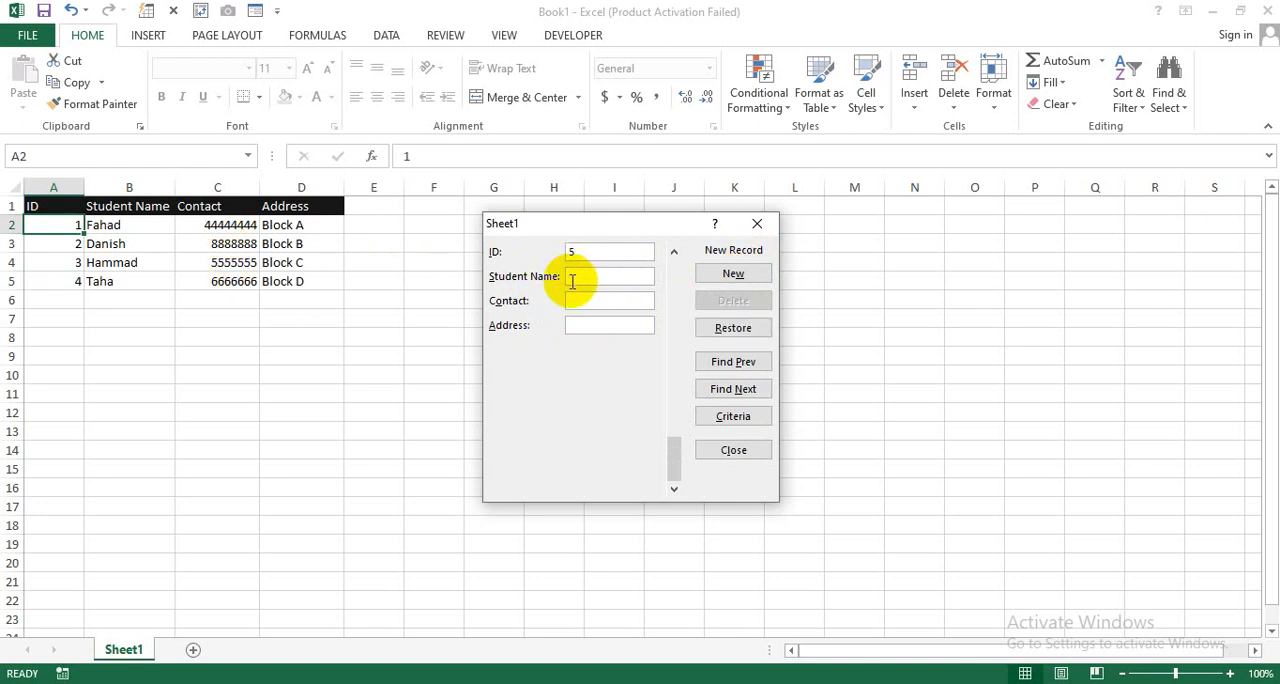
text(Yasir)
click(572, 300)
text(696)
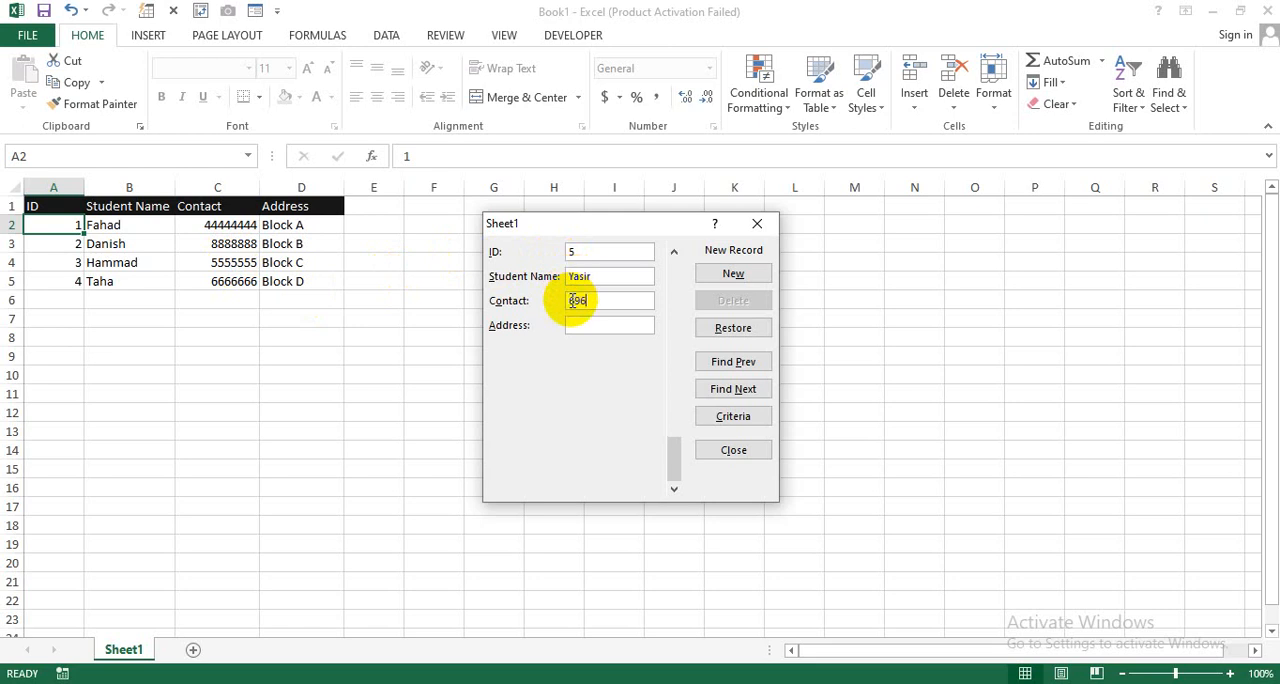
text(9696969)
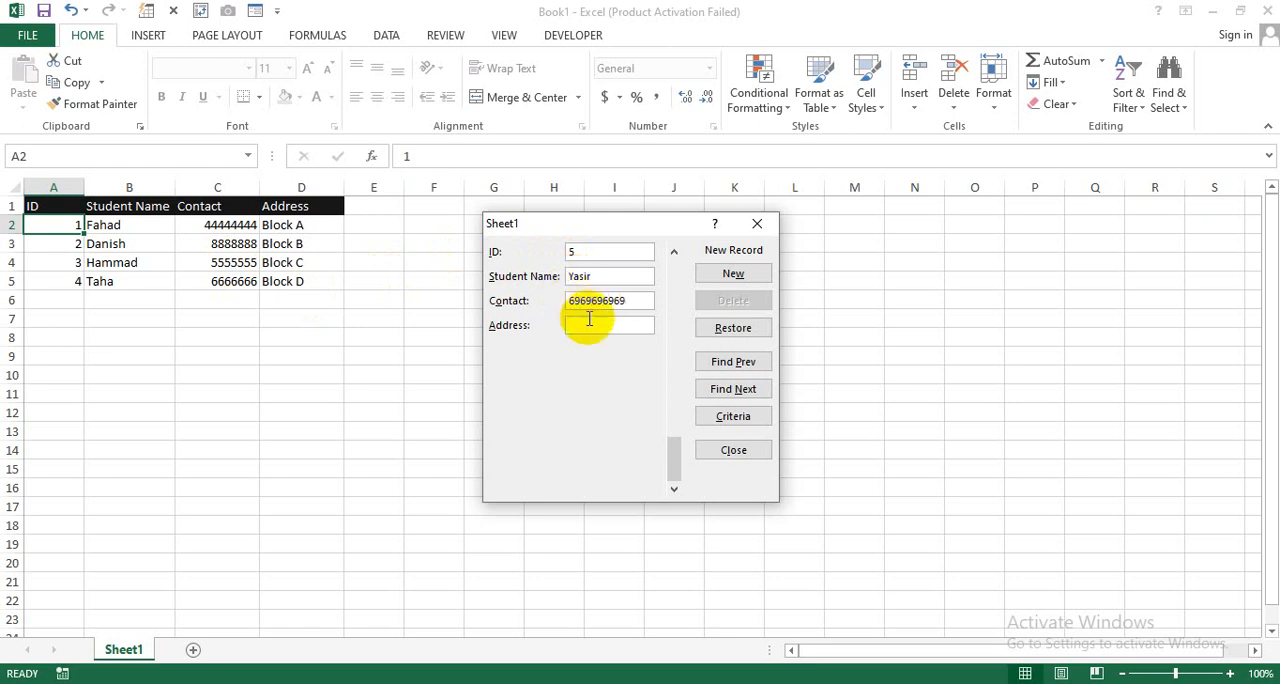
click(590, 325)
text(Block )
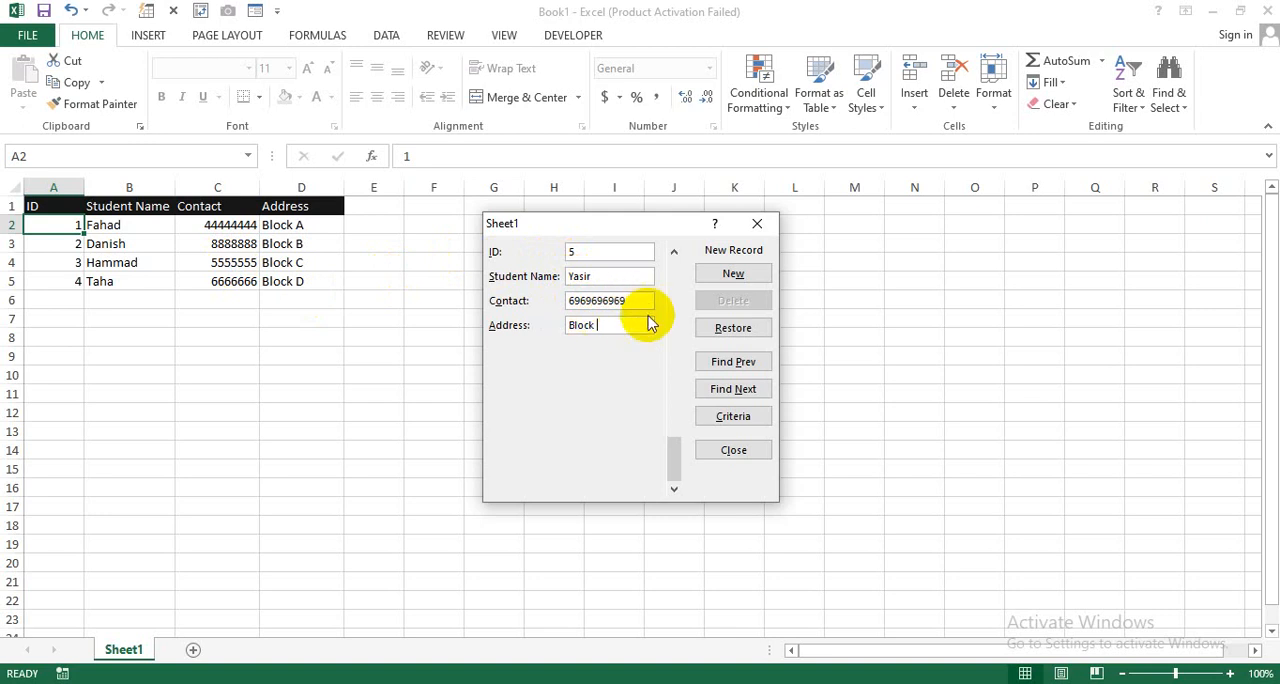
text(E)
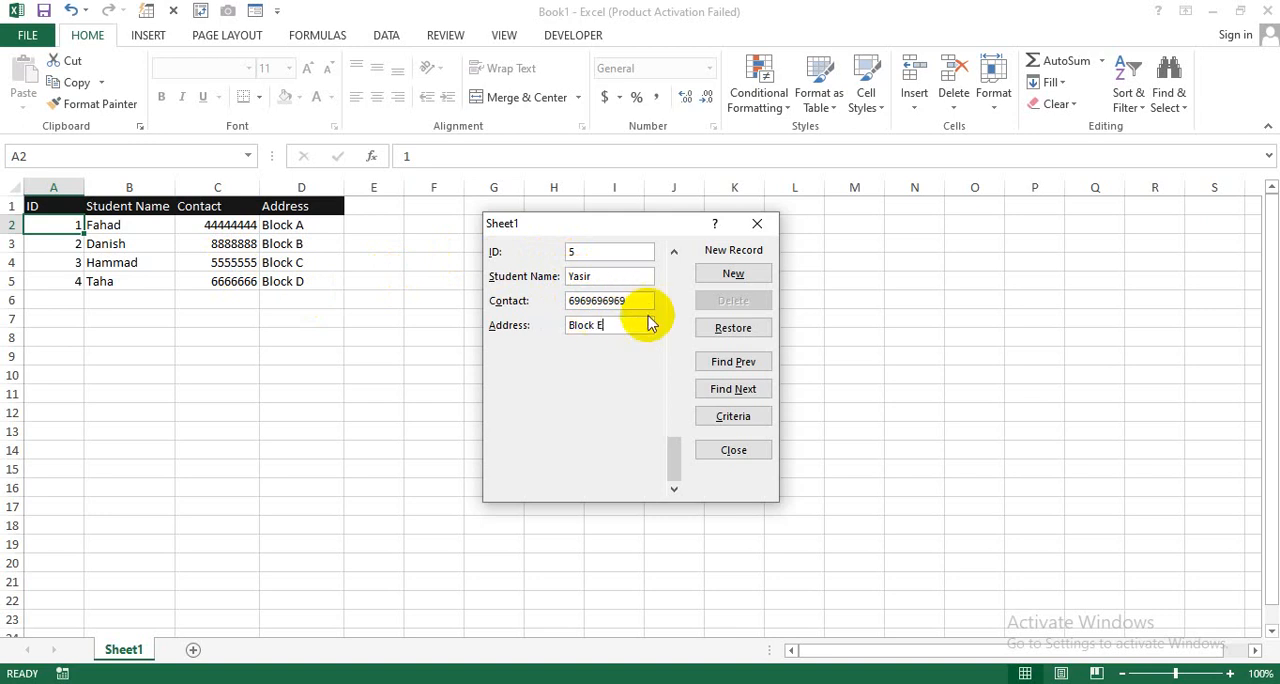
click(712, 276)
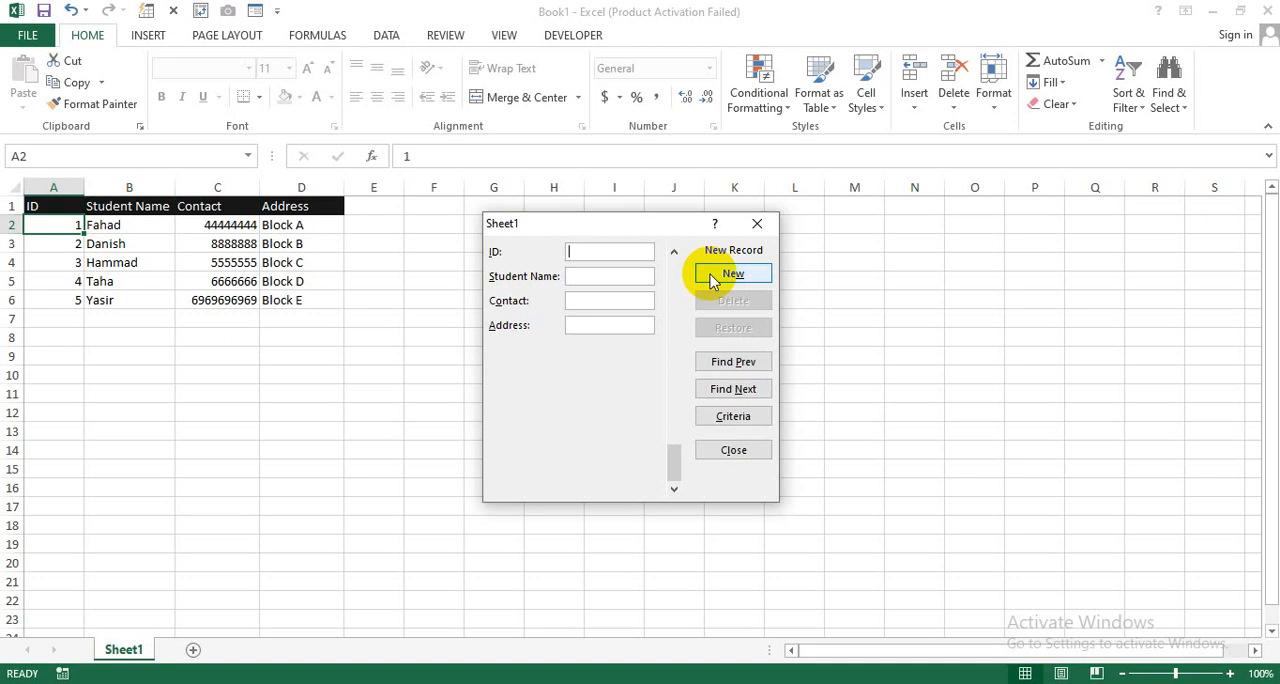
Step: Browse backward and forward through the saved student records in the data form
click(733, 366)
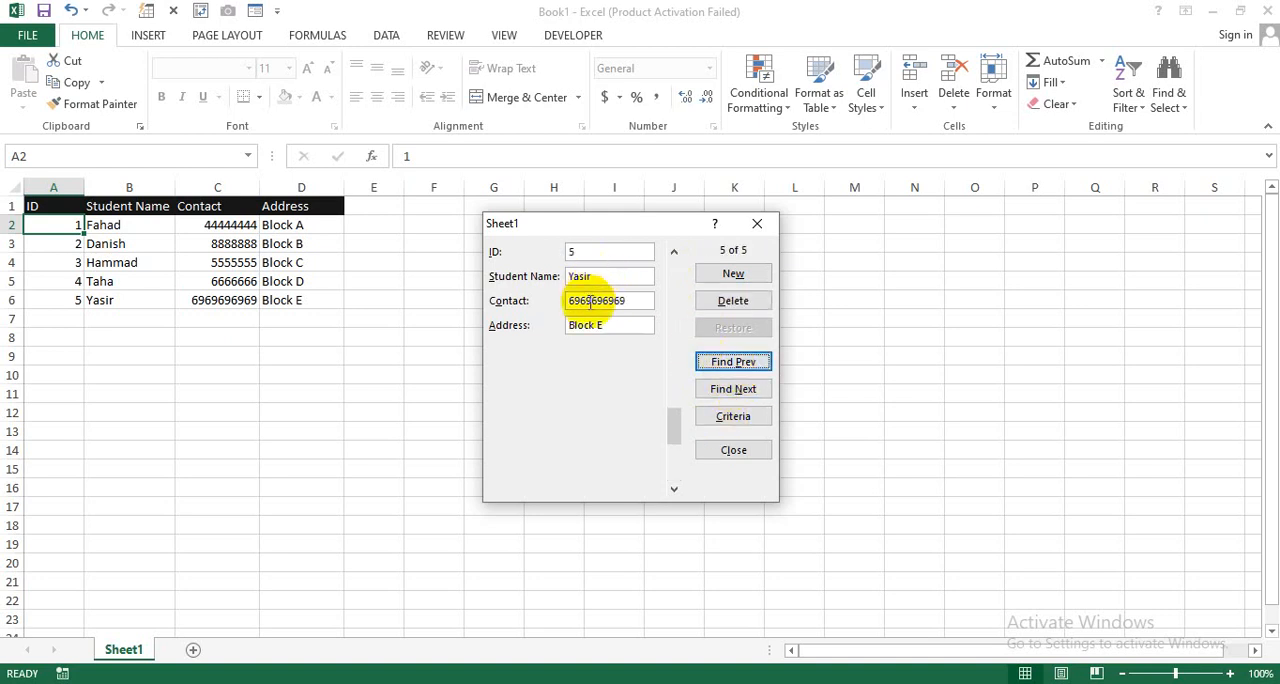
click(716, 391)
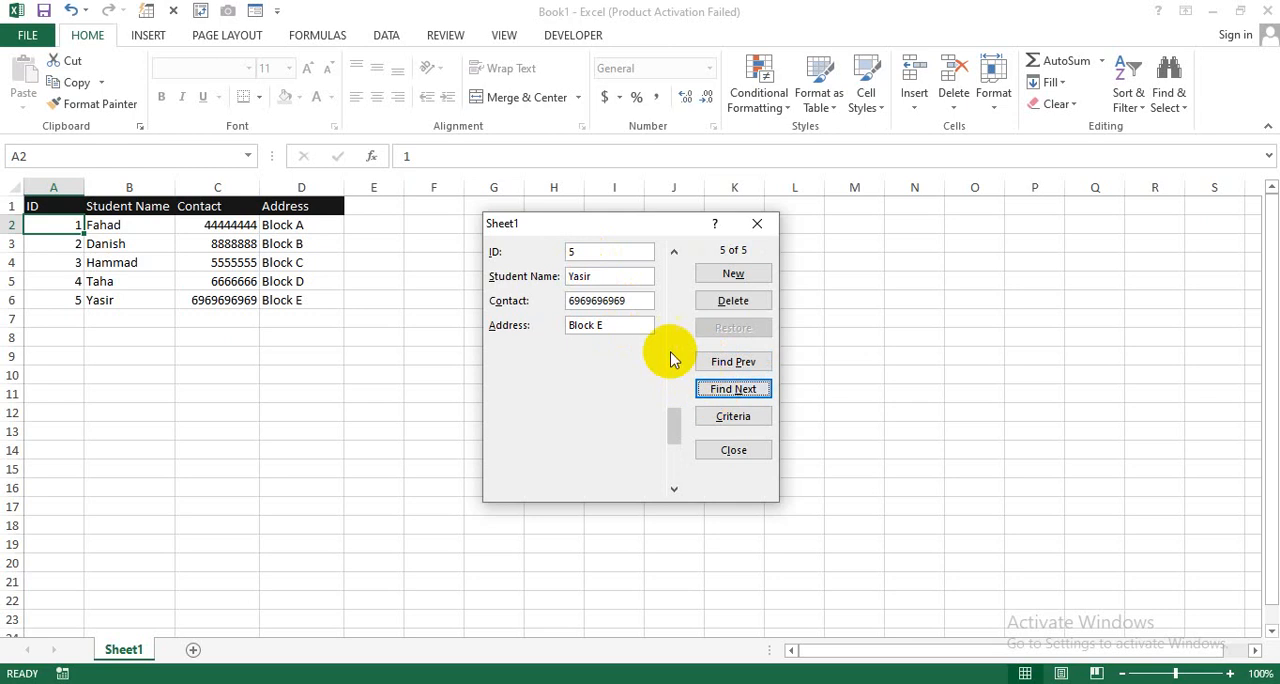
click(733, 362)
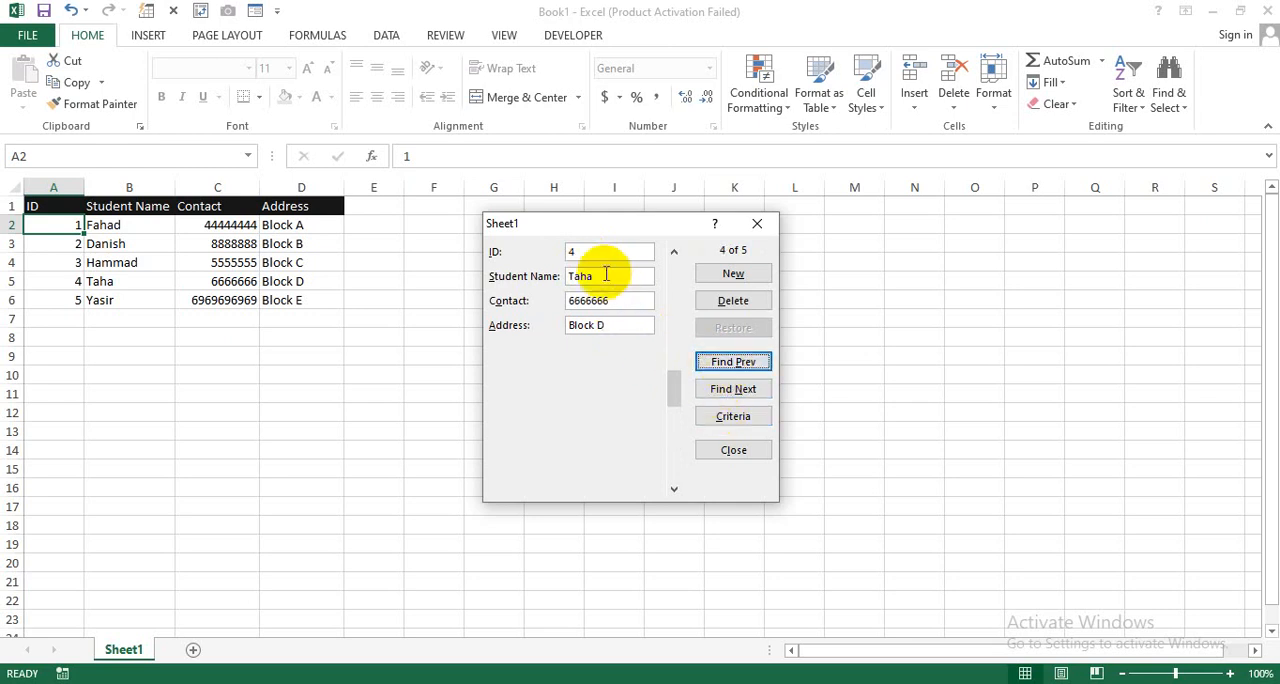
click(733, 362)
click(731, 362)
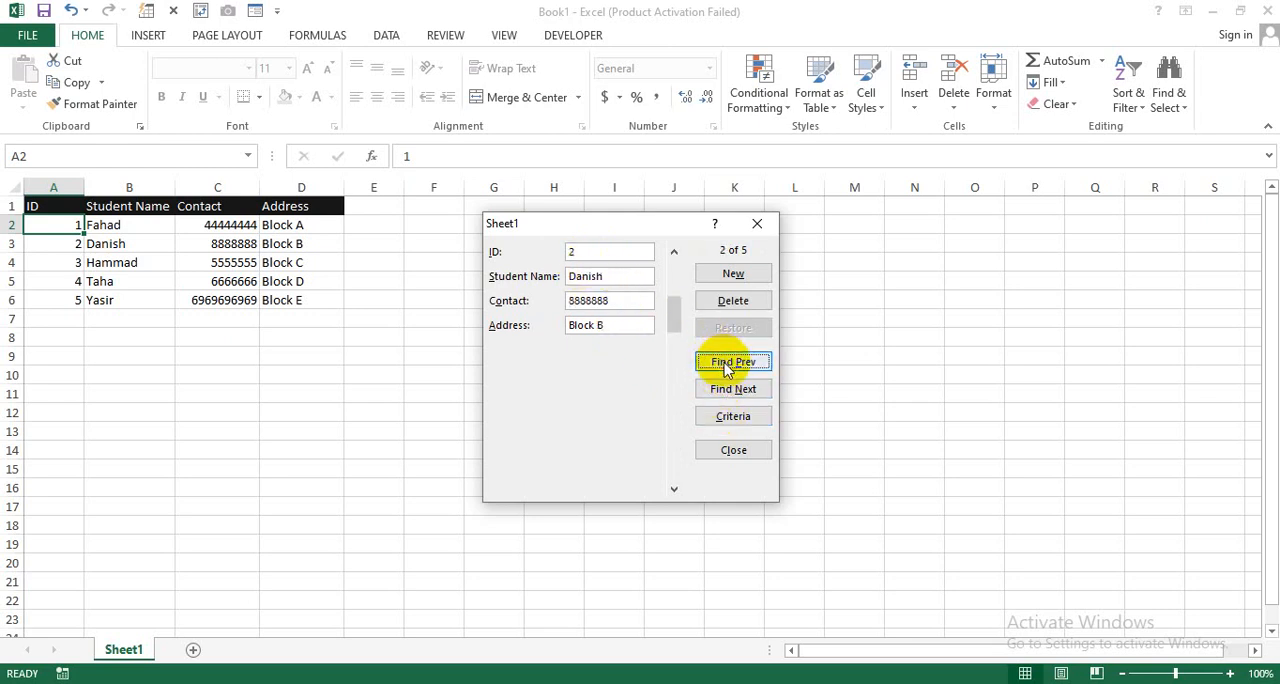
click(733, 390)
click(733, 391)
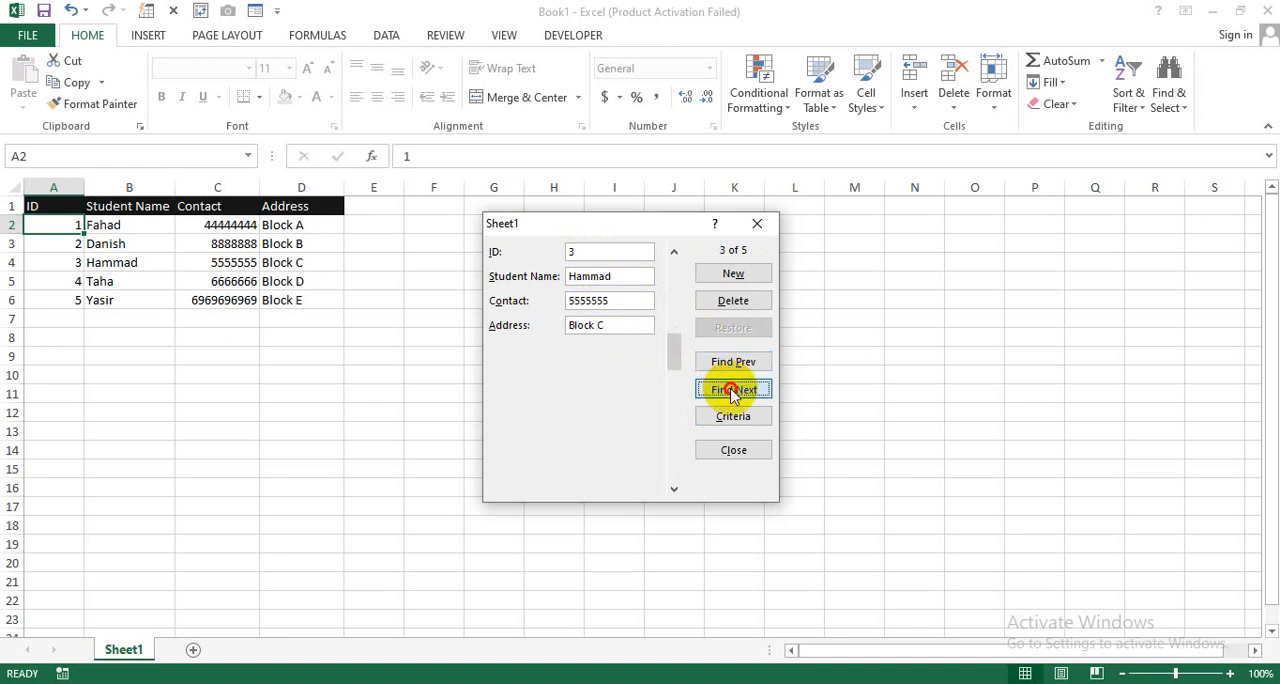
click(733, 390)
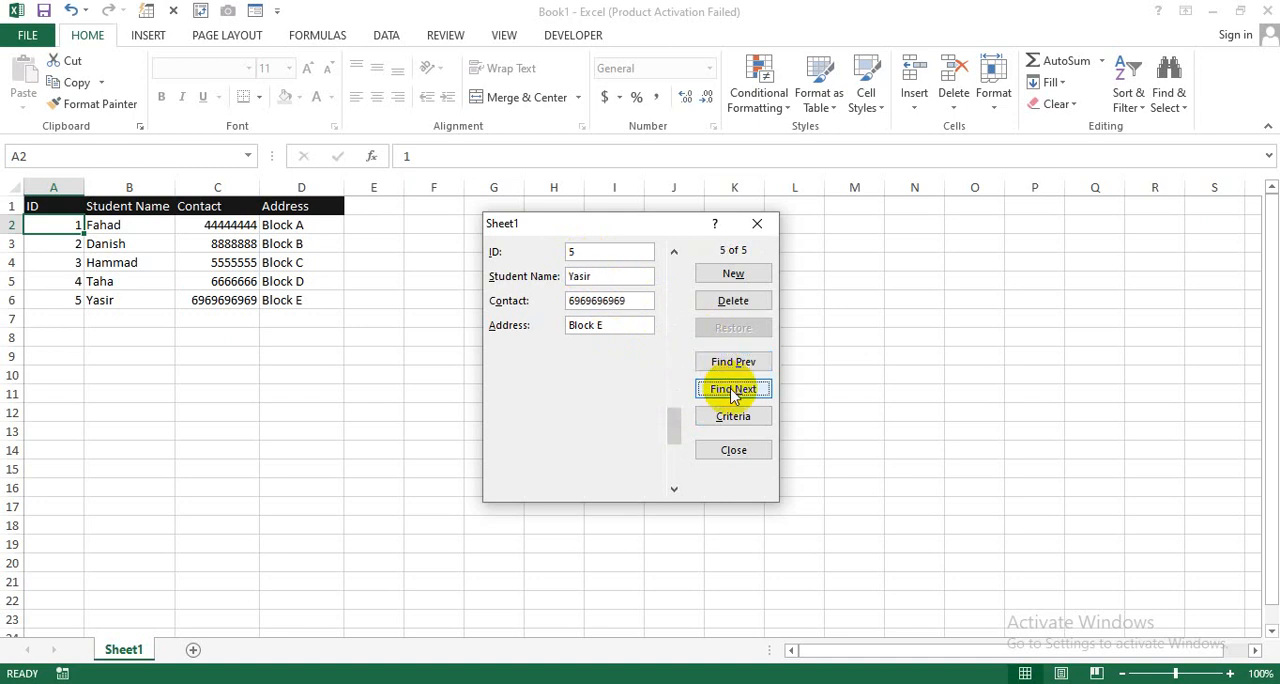
Step: Find the student record whose ID is 3 using a search criterion in the data form
click(728, 420)
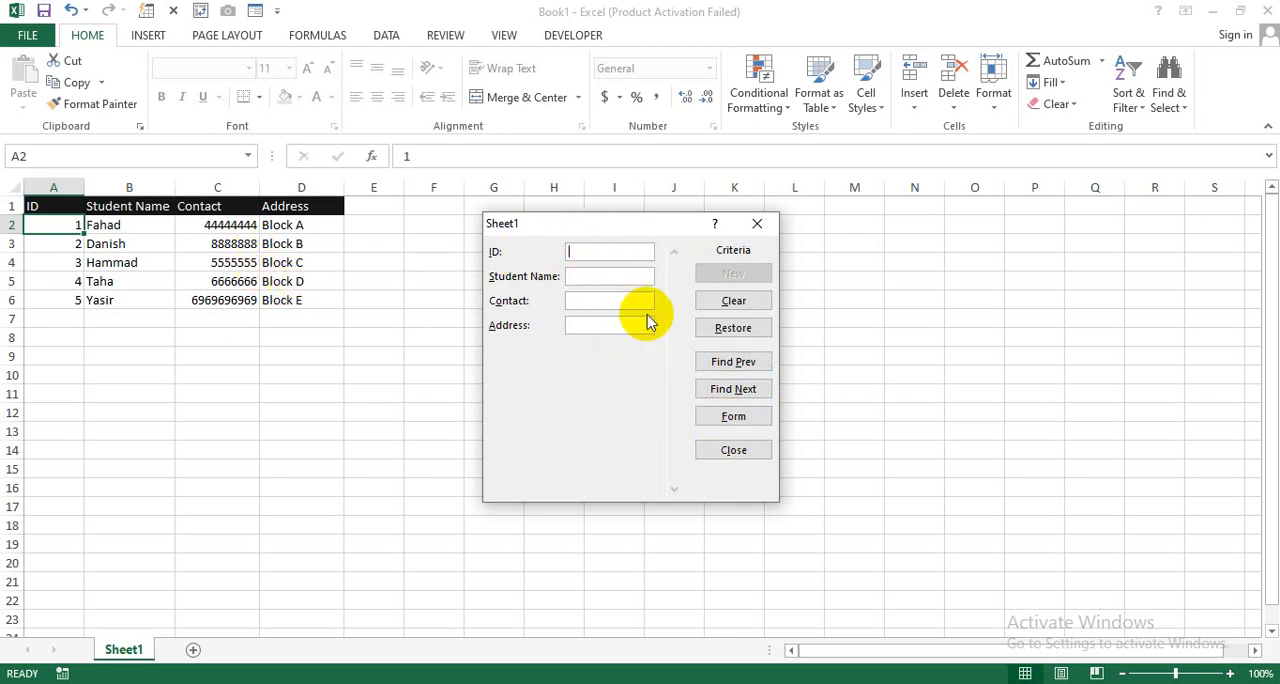
text(3)
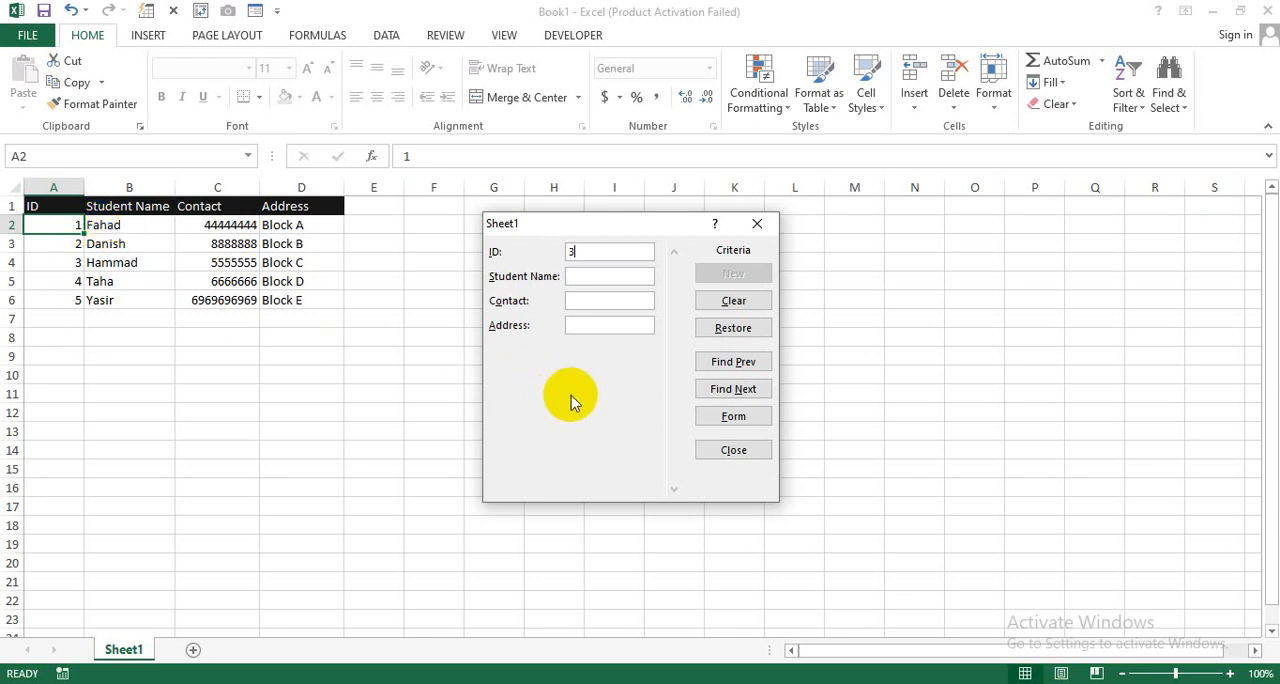
click(722, 366)
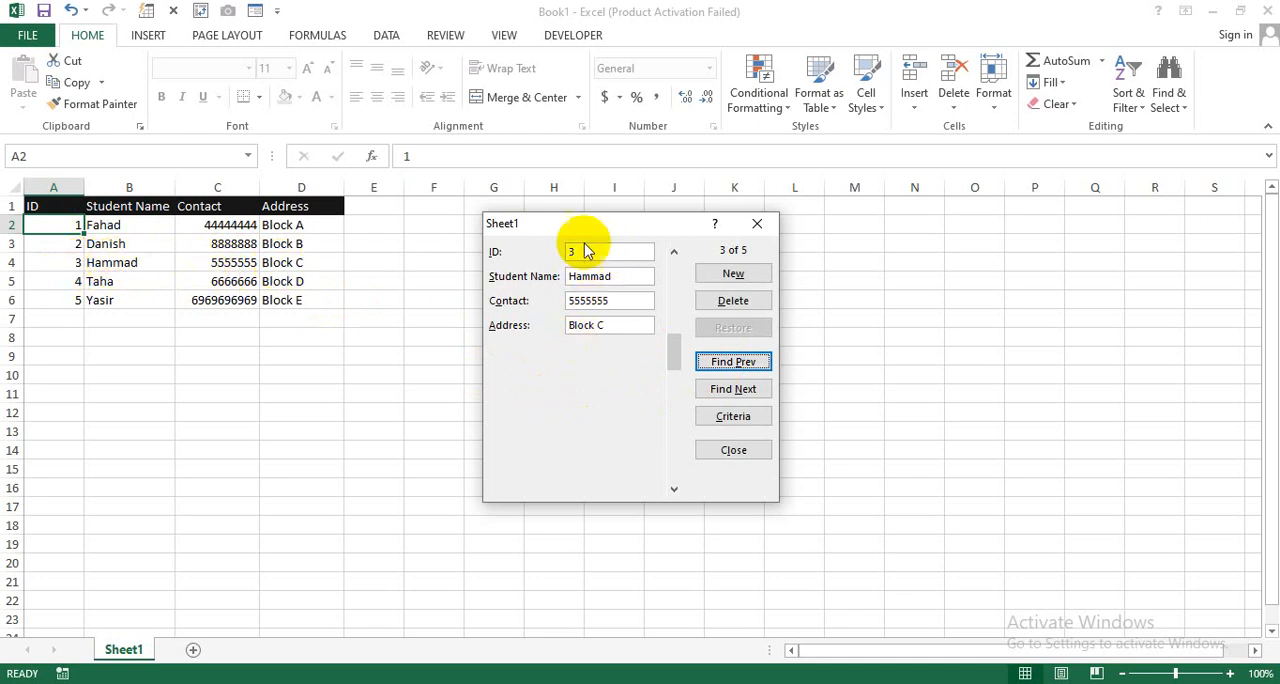
Step: Move the data form closer to the table and permanently delete the record with ID 3
drag(580, 229, 504, 232)
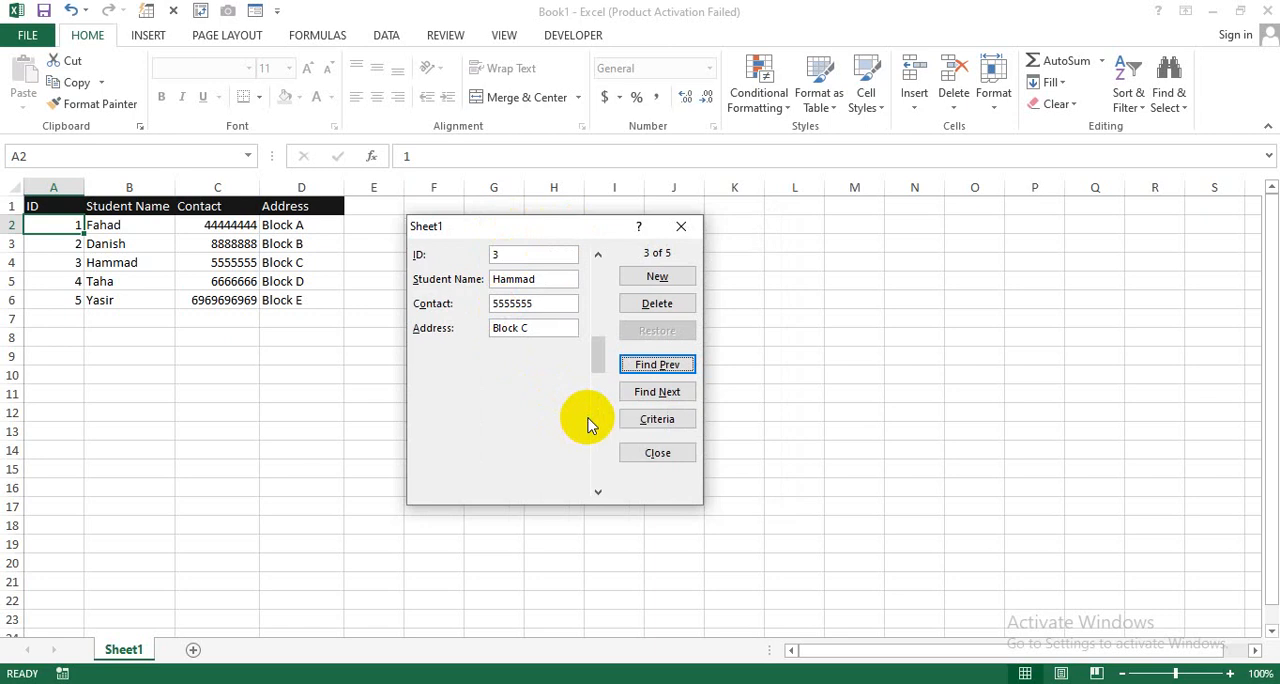
click(648, 310)
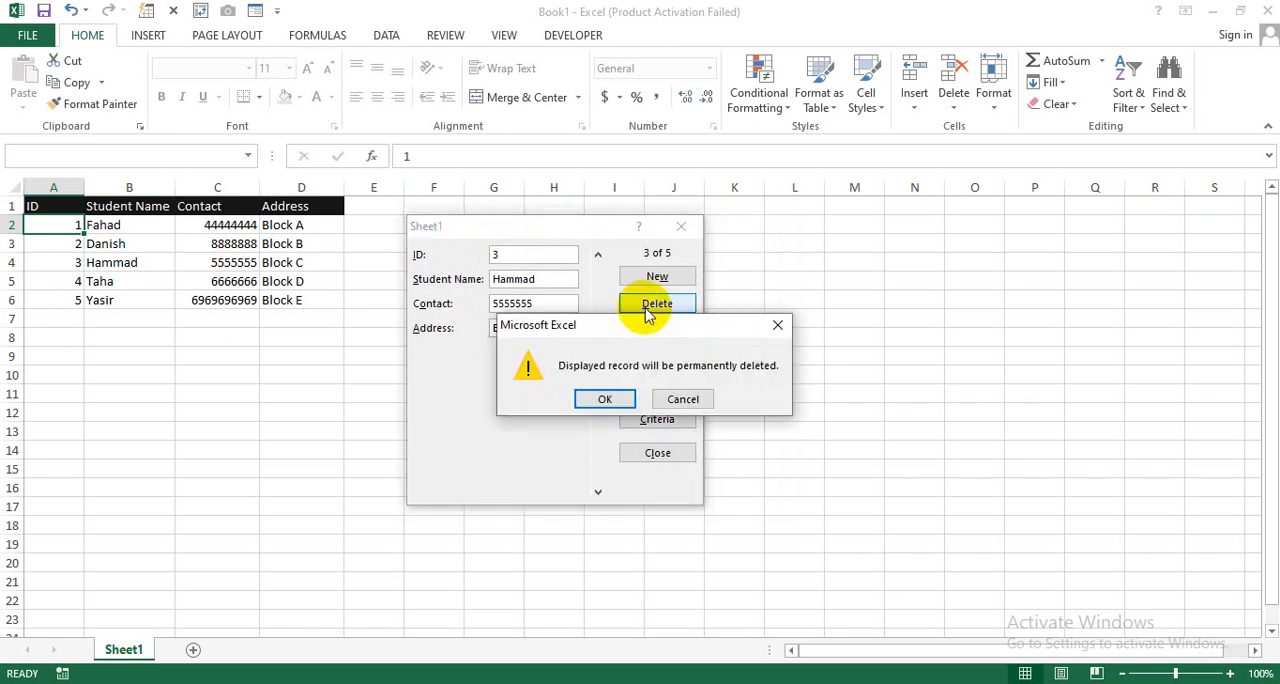
click(629, 399)
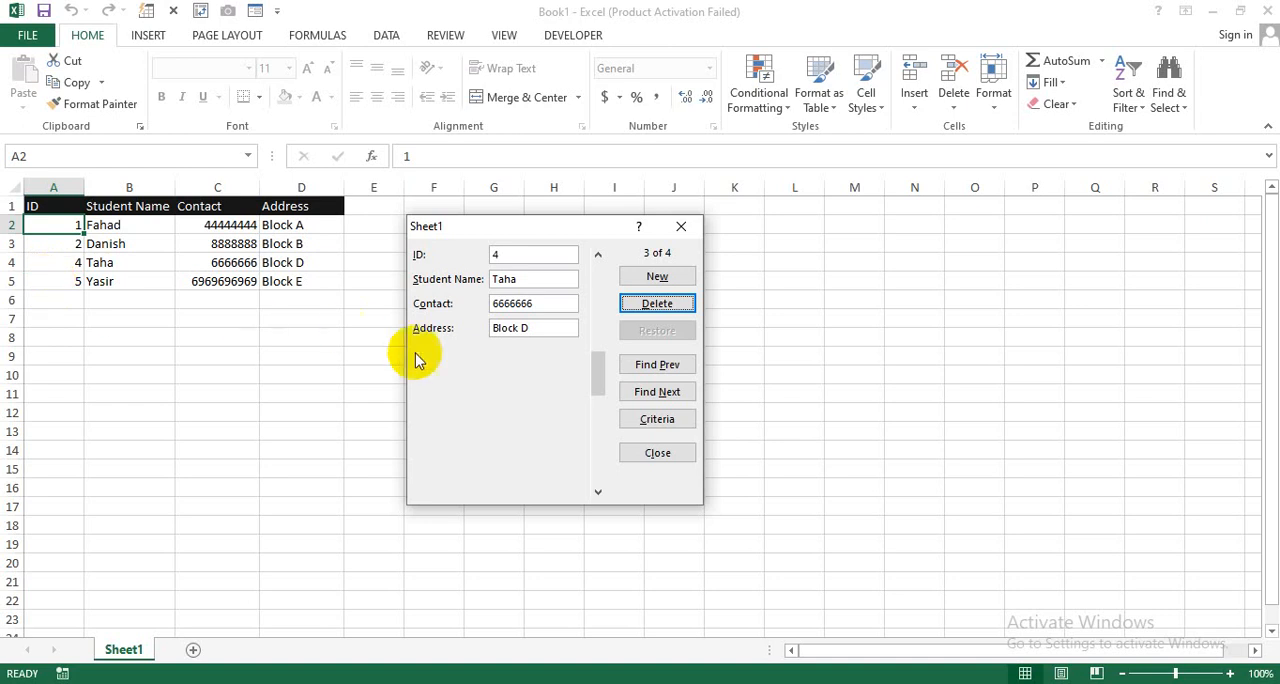
Step: Close the data form and clear all remaining student records from A2:D5, keeping the header row
click(678, 229)
drag(75, 230, 307, 284)
key(Delete)
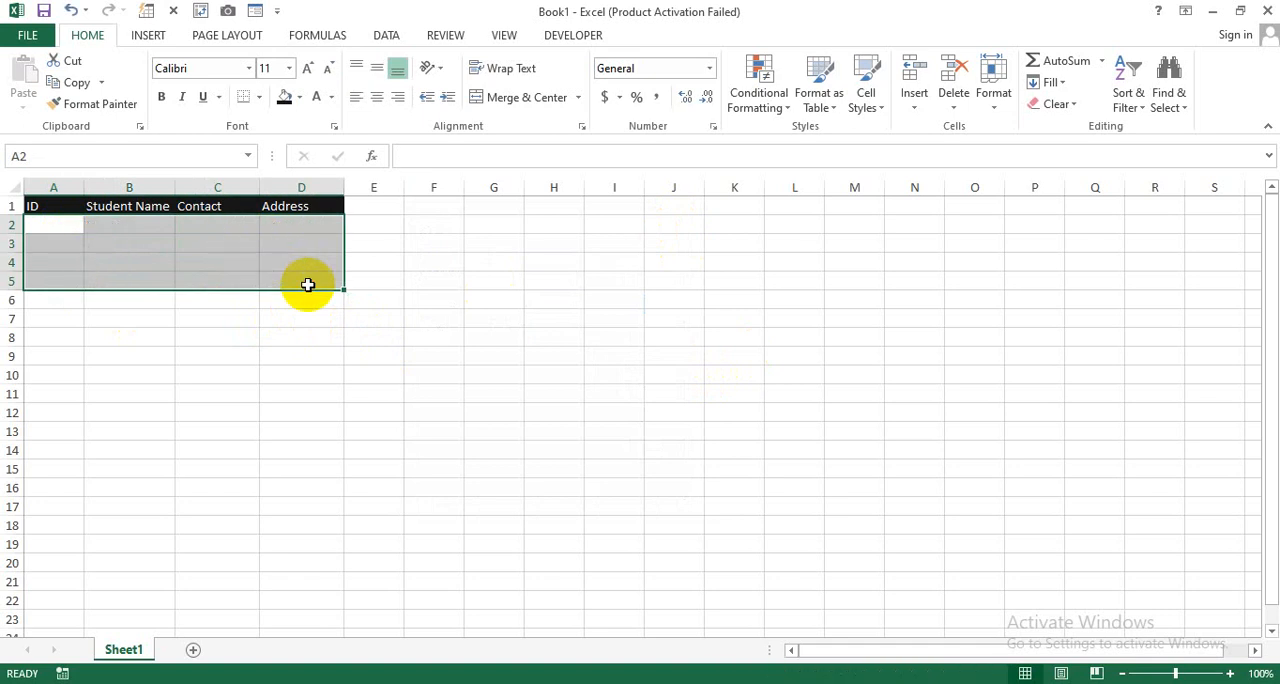
click(295, 394)
click(70, 228)
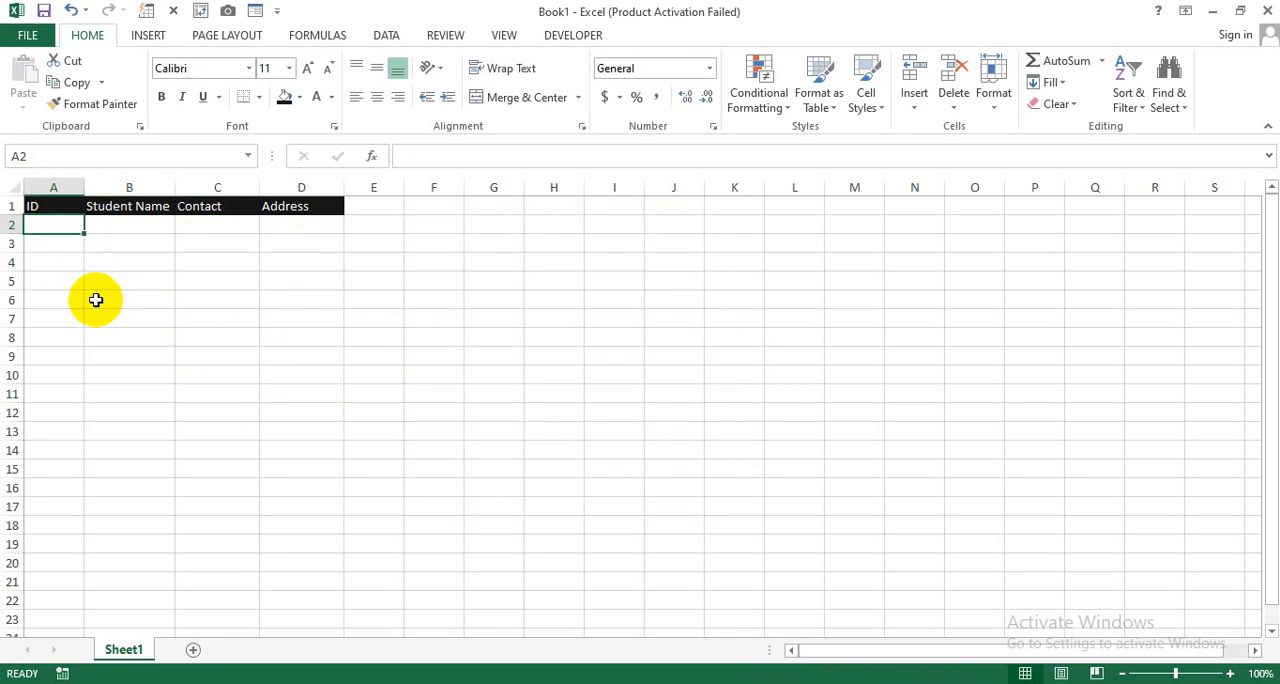
text(=if)
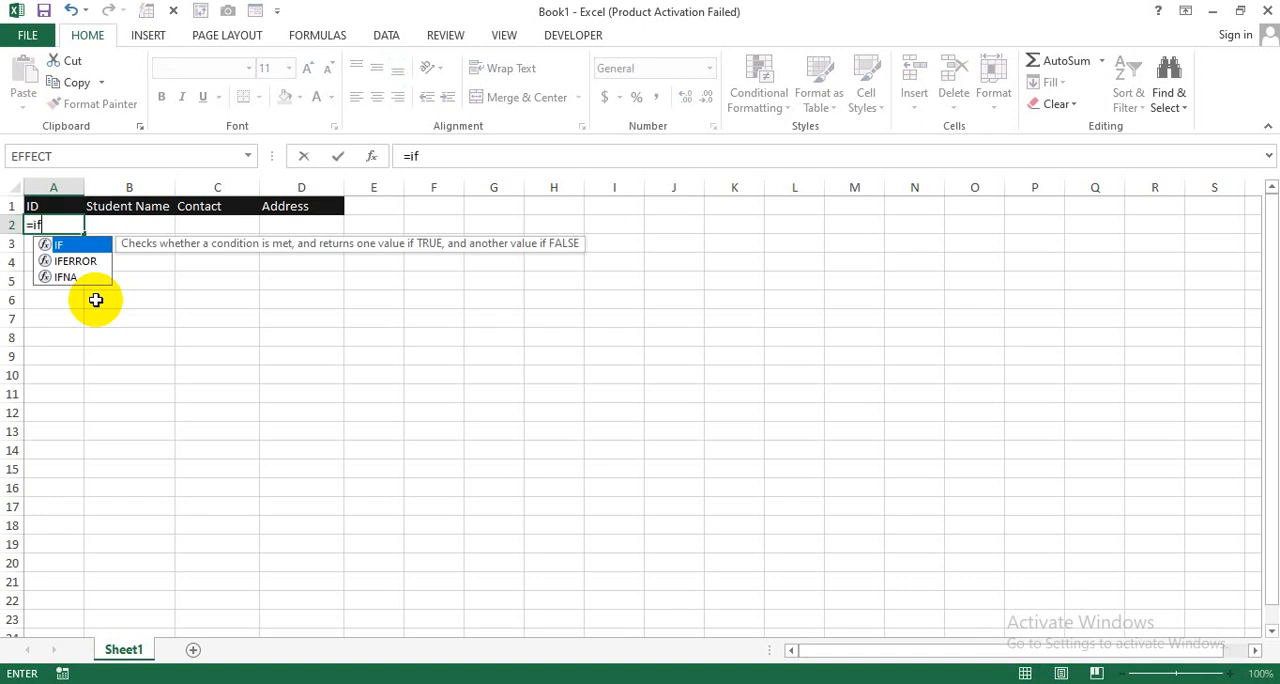
key(BackSpace)
key(BackSpace)
key(BackSpace)
click(96, 300)
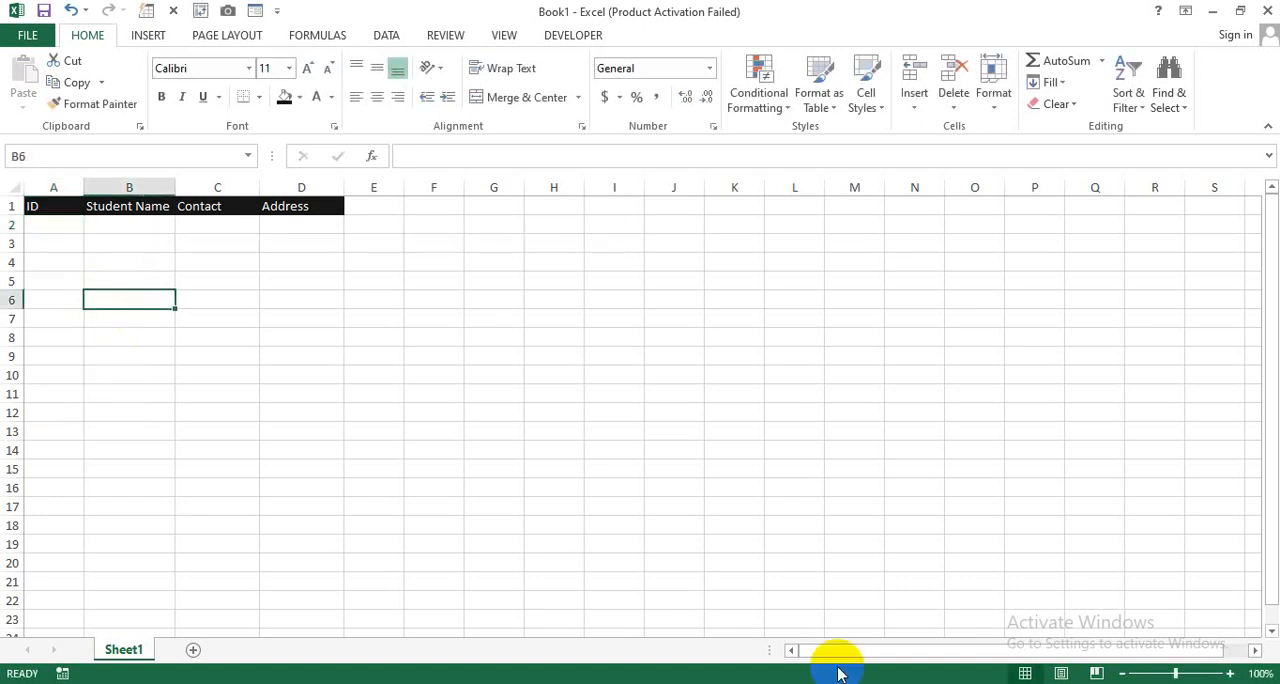
Step: Start an IF formula in A2 that tests whether B2="" and returns "" when true
click(1232, 674)
click(1232, 674)
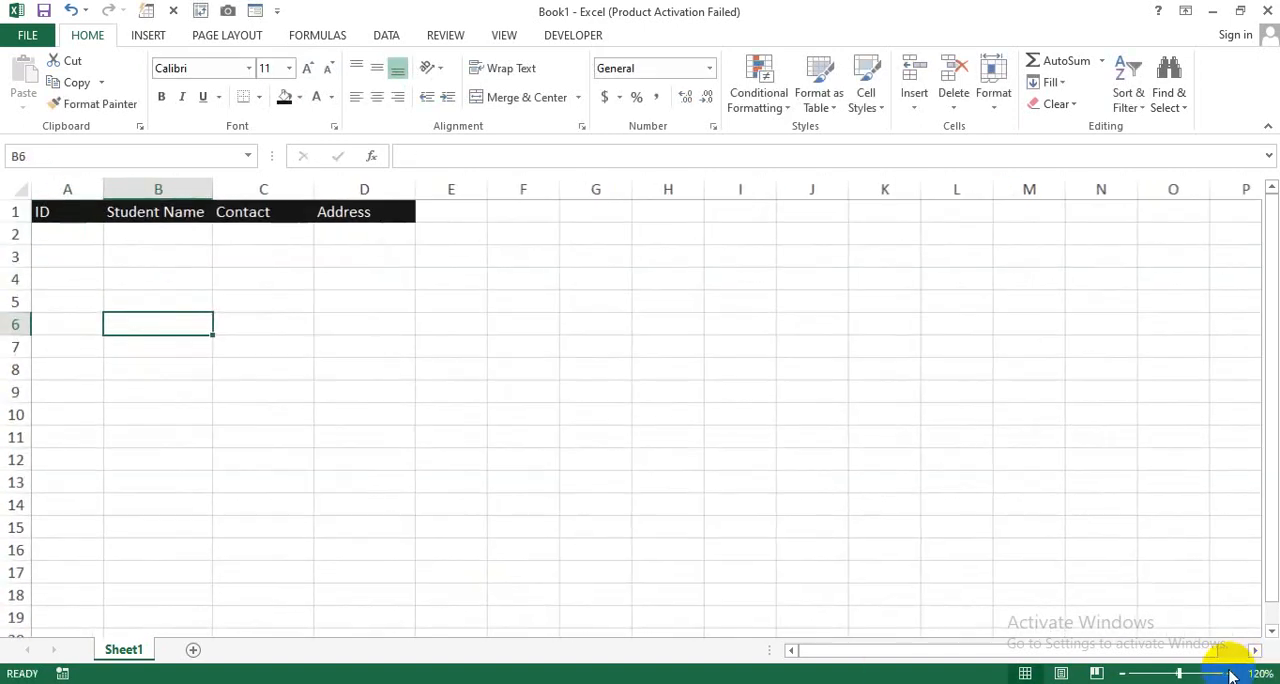
click(63, 236)
text(=if)
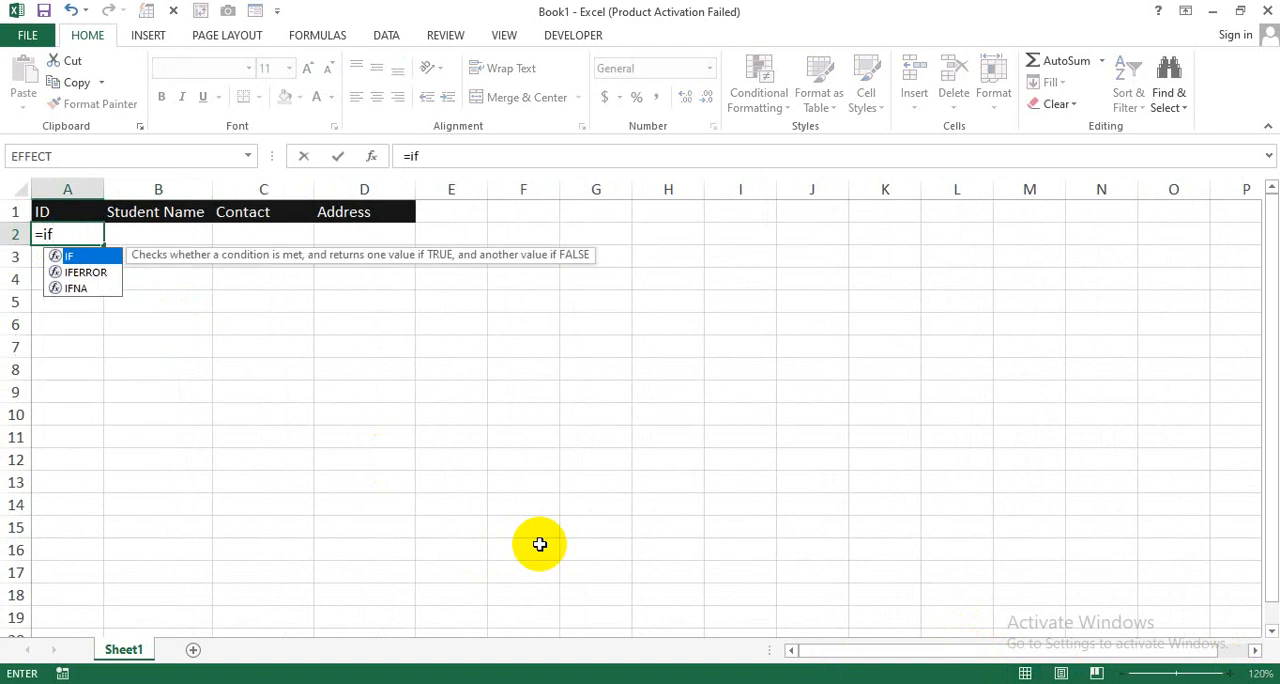
key(Tab)
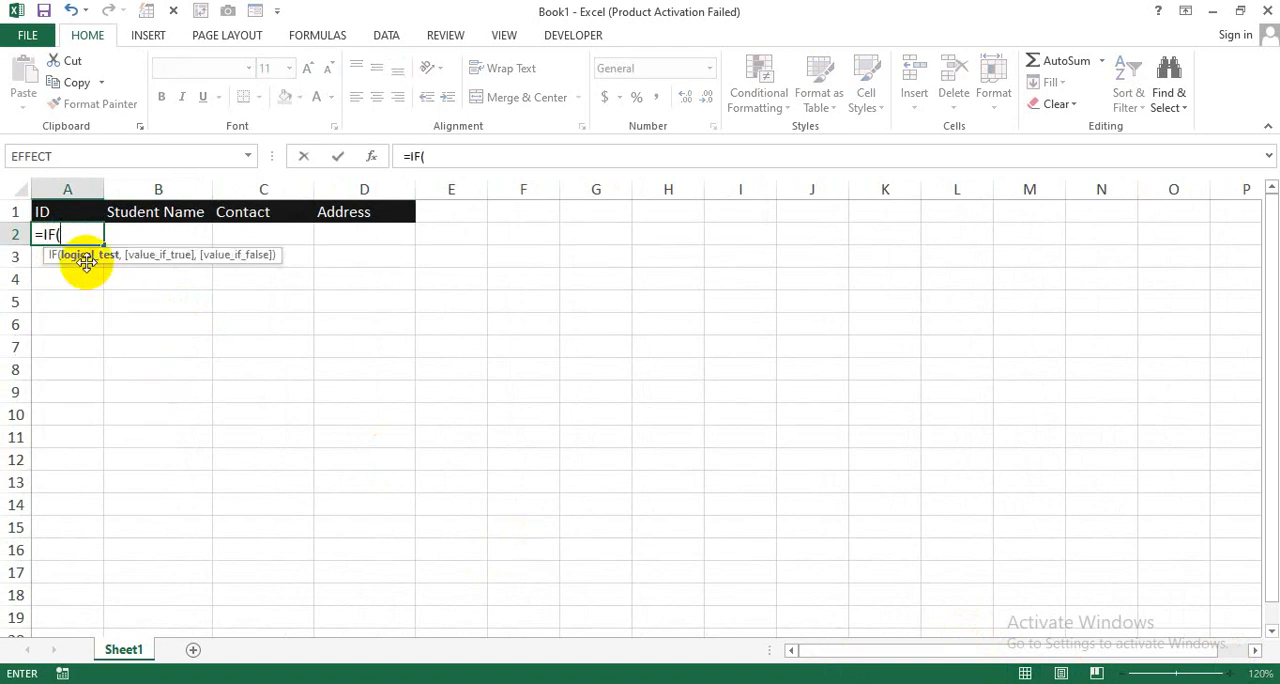
click(157, 236)
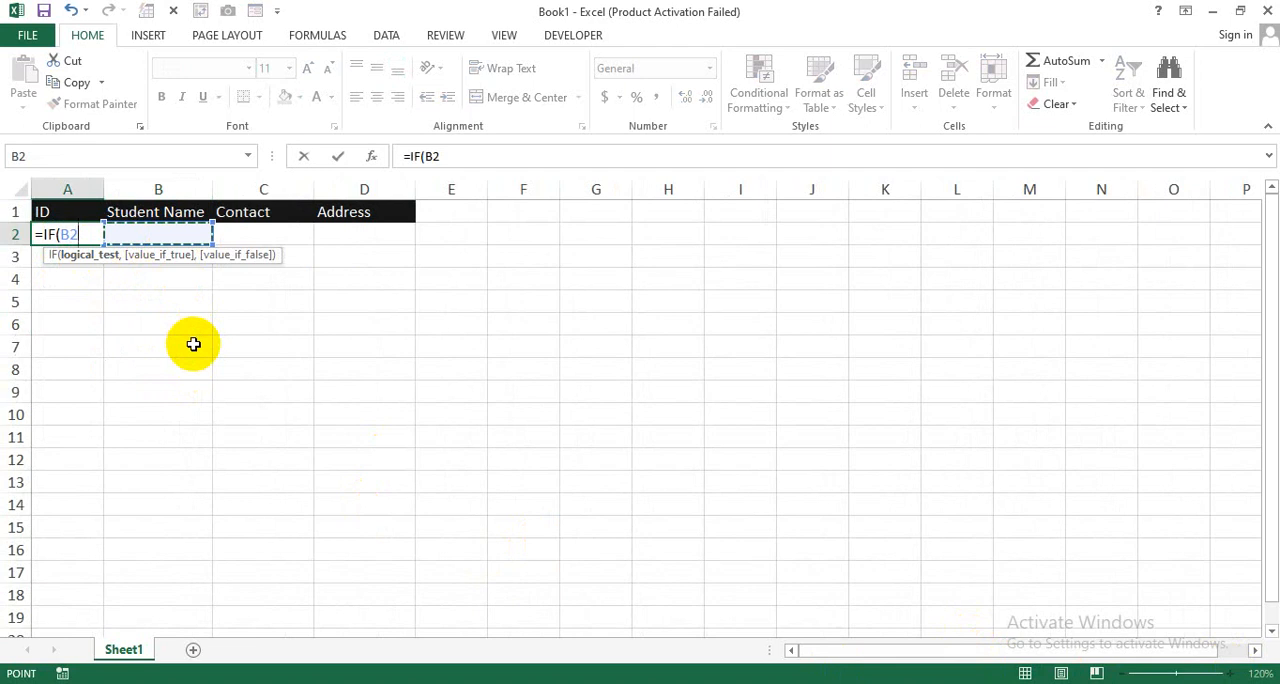
text(=)
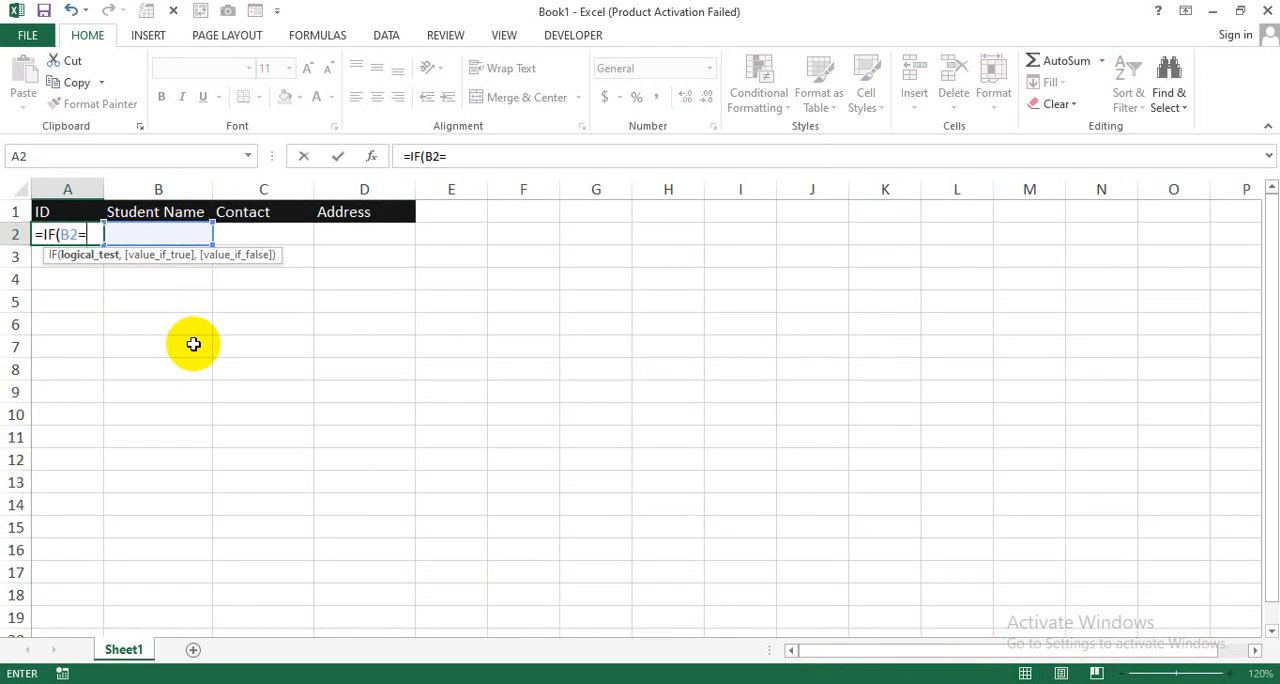
text("",)
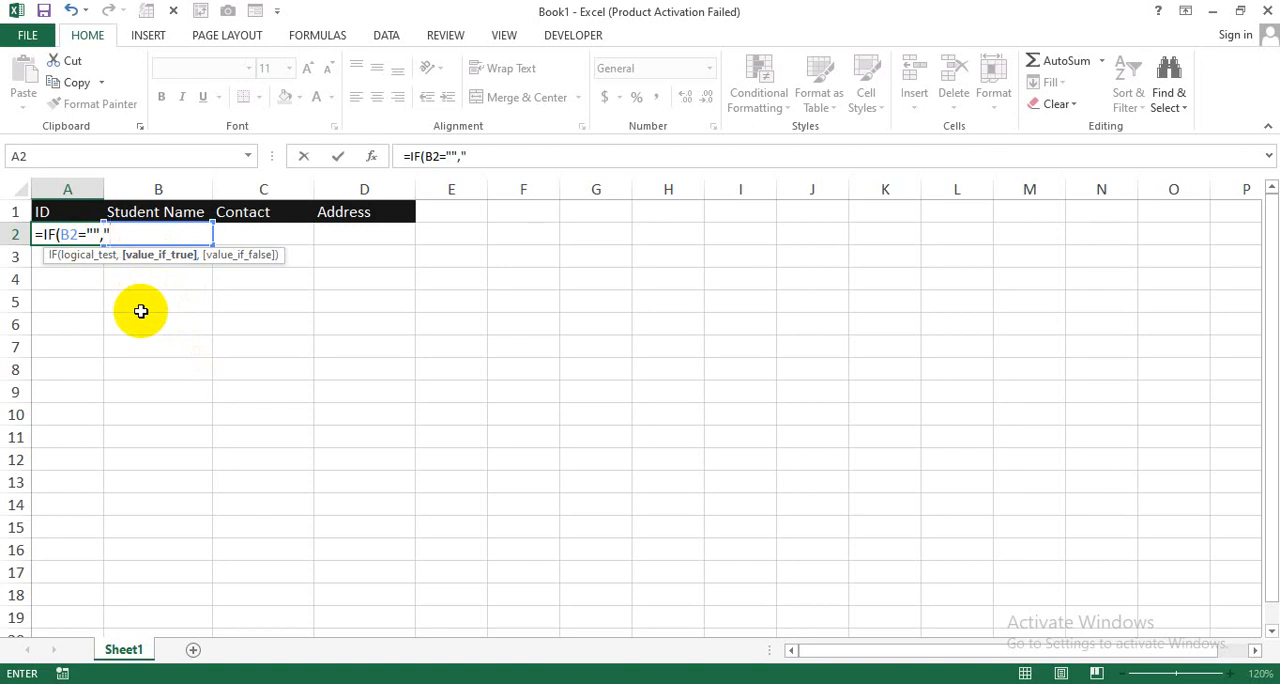
text(,)
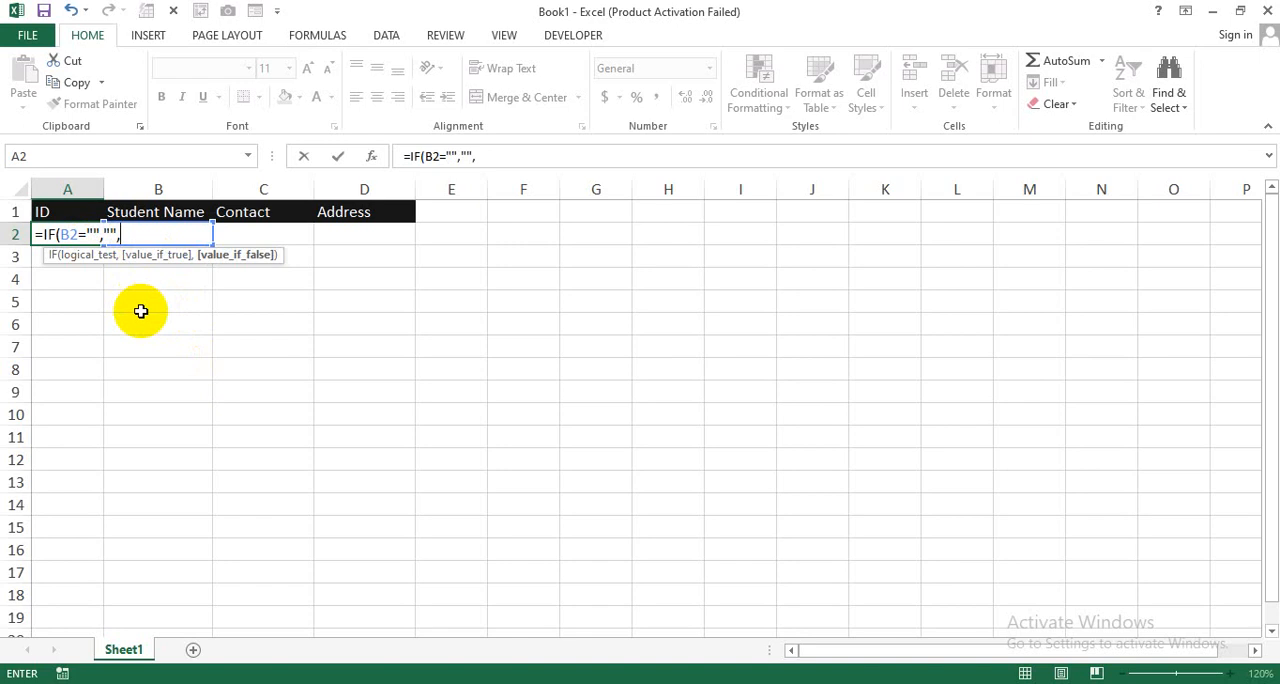
text(Counta)
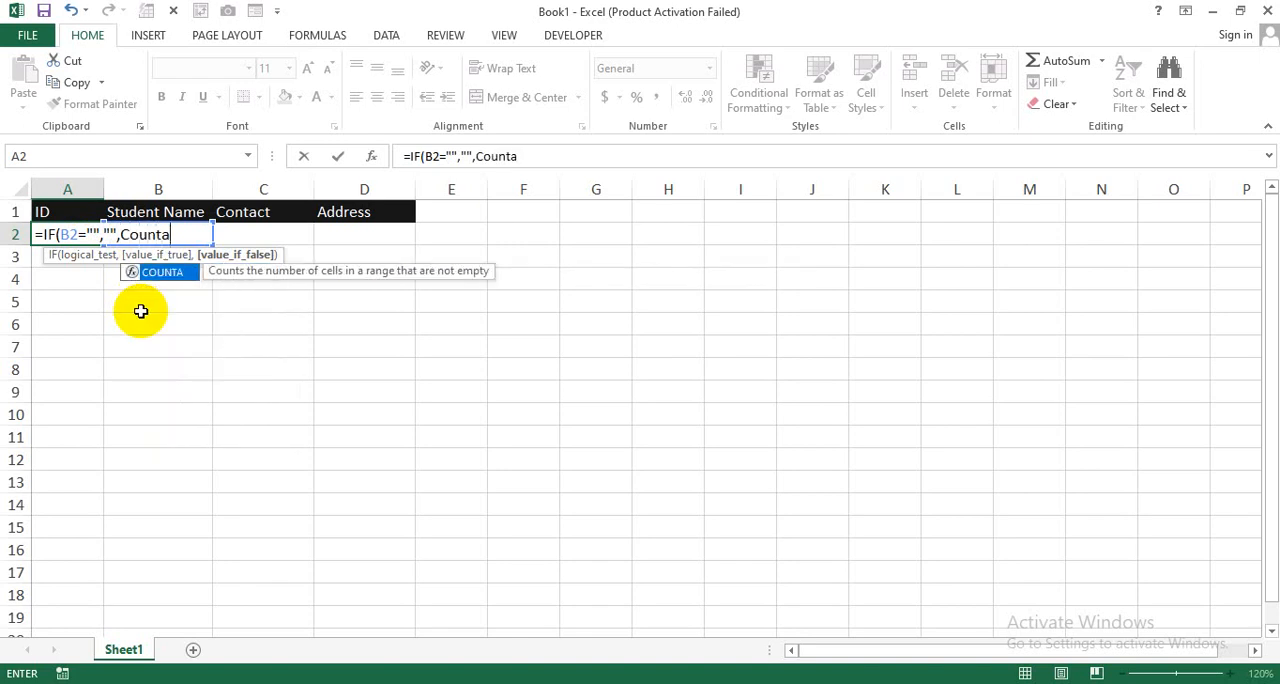
Step: Add COUNTA(B2:B2) as the value-if-false argument and close the IF formula's parentheses
key(Tab)
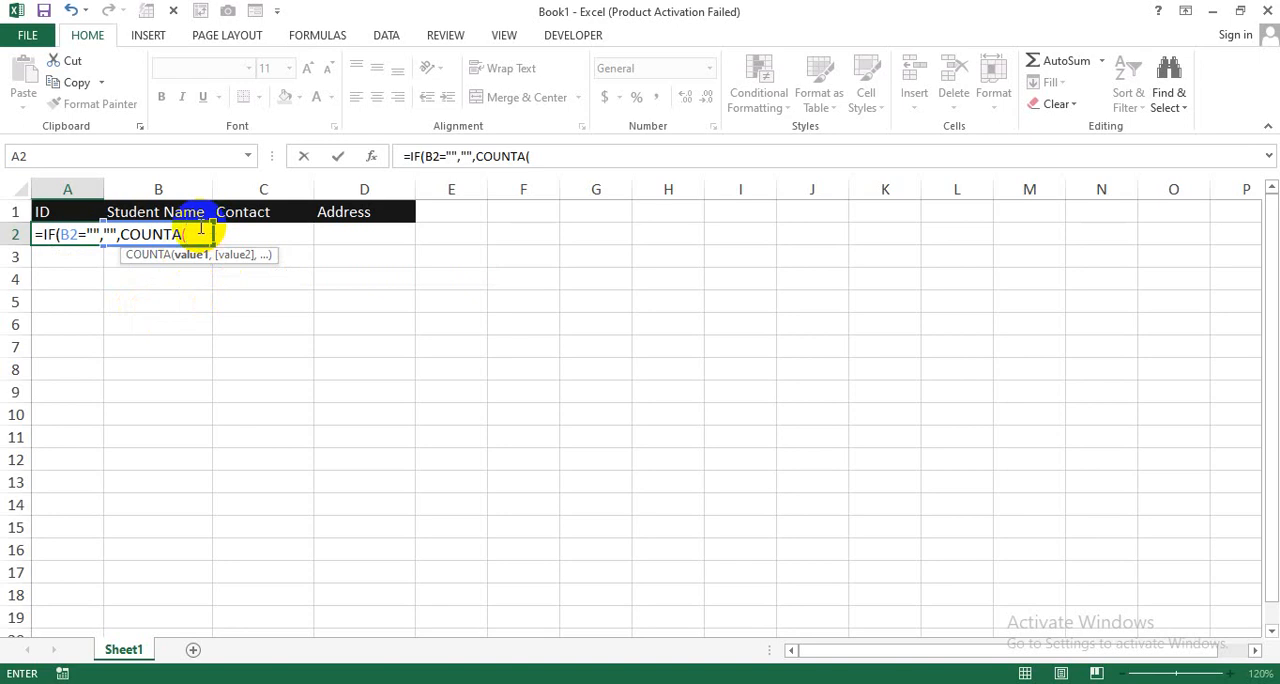
click(286, 237)
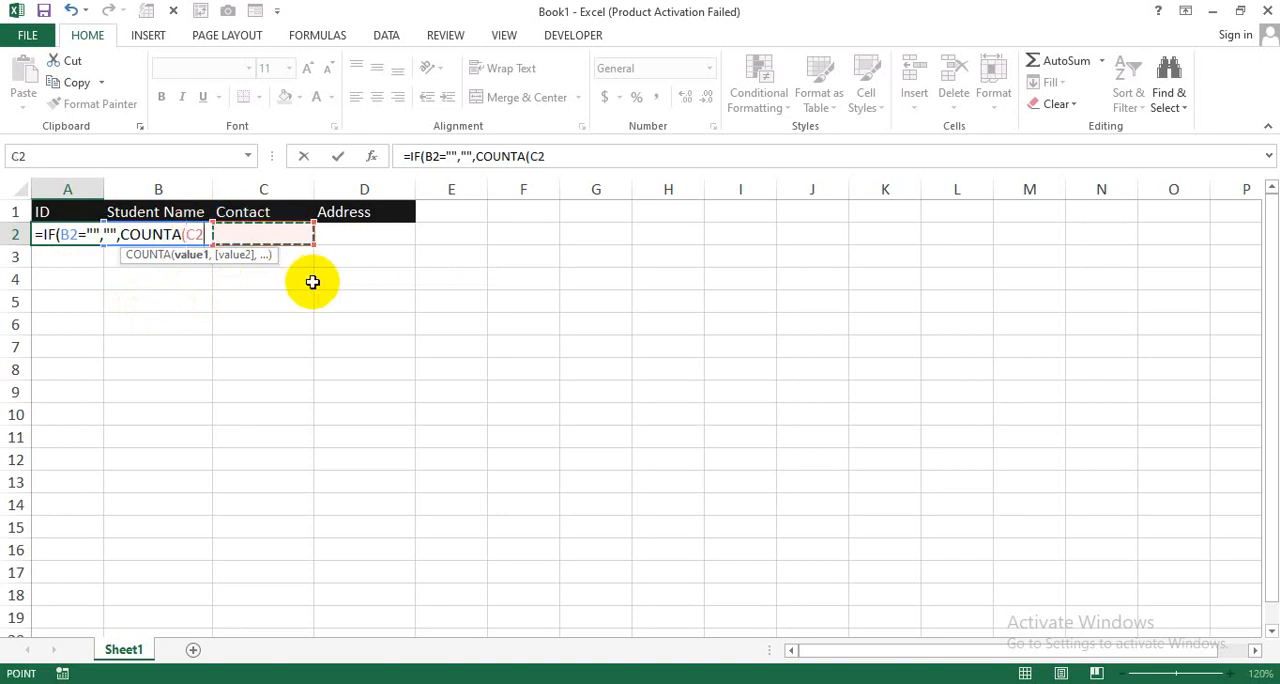
key(Left)
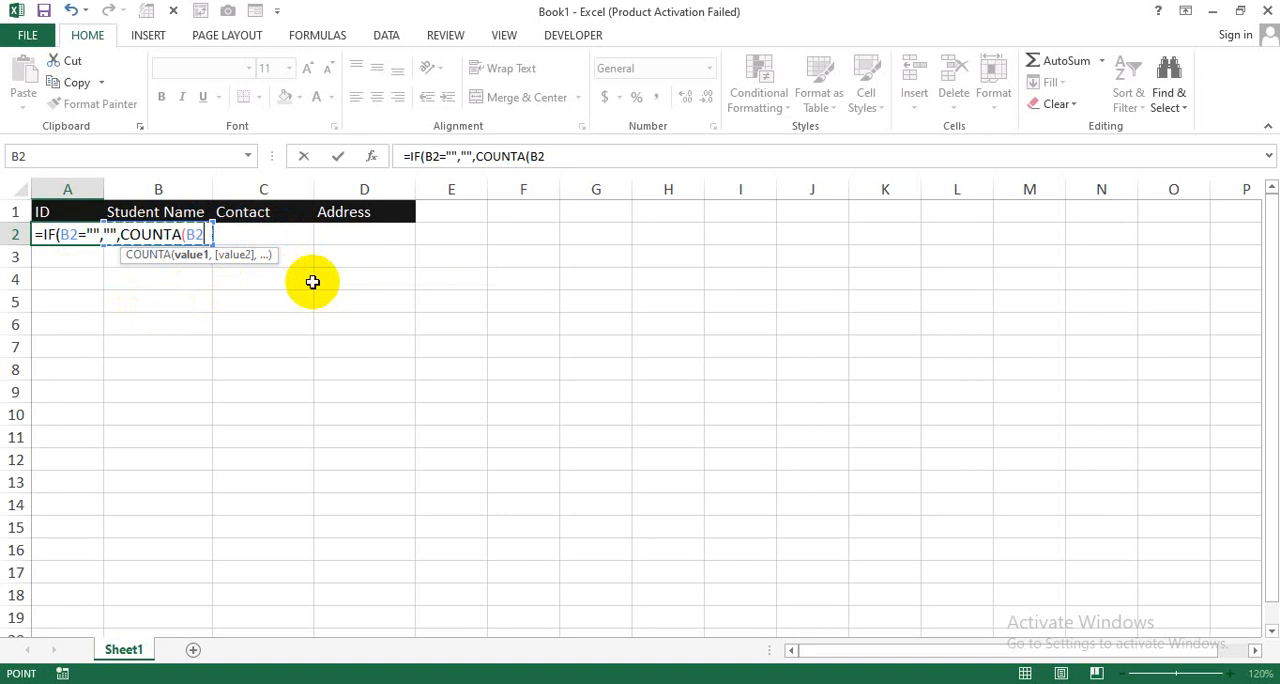
key(F8)
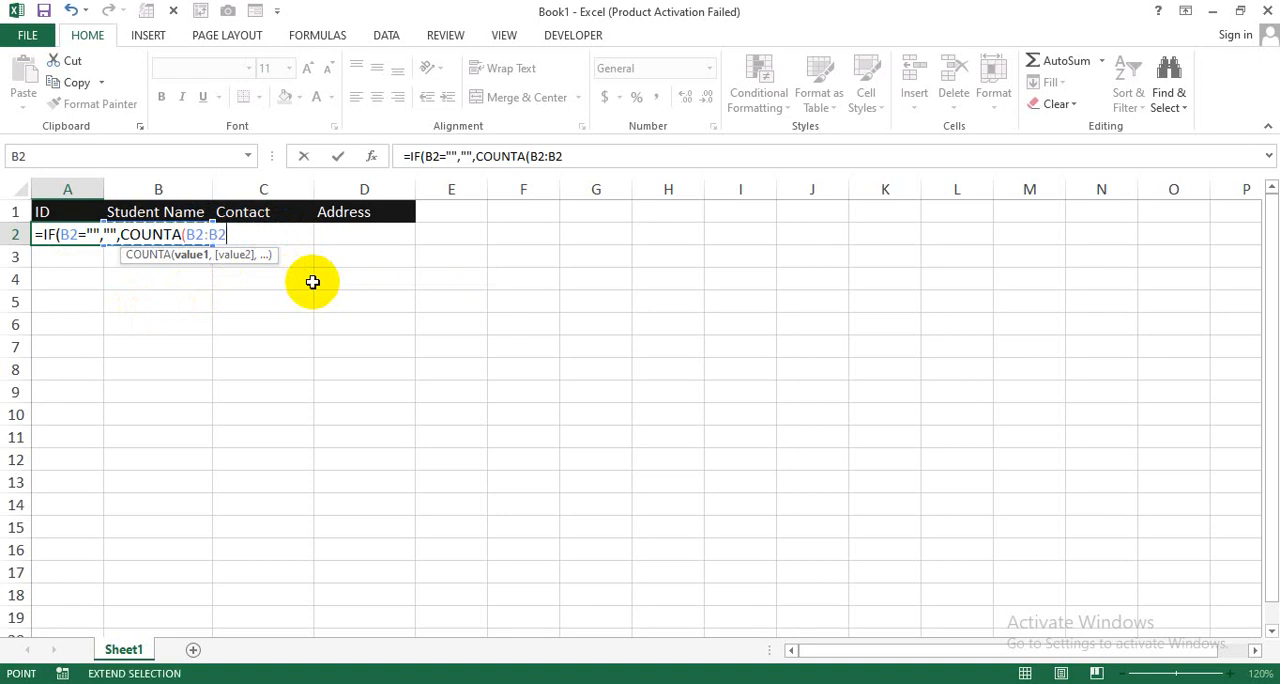
text())
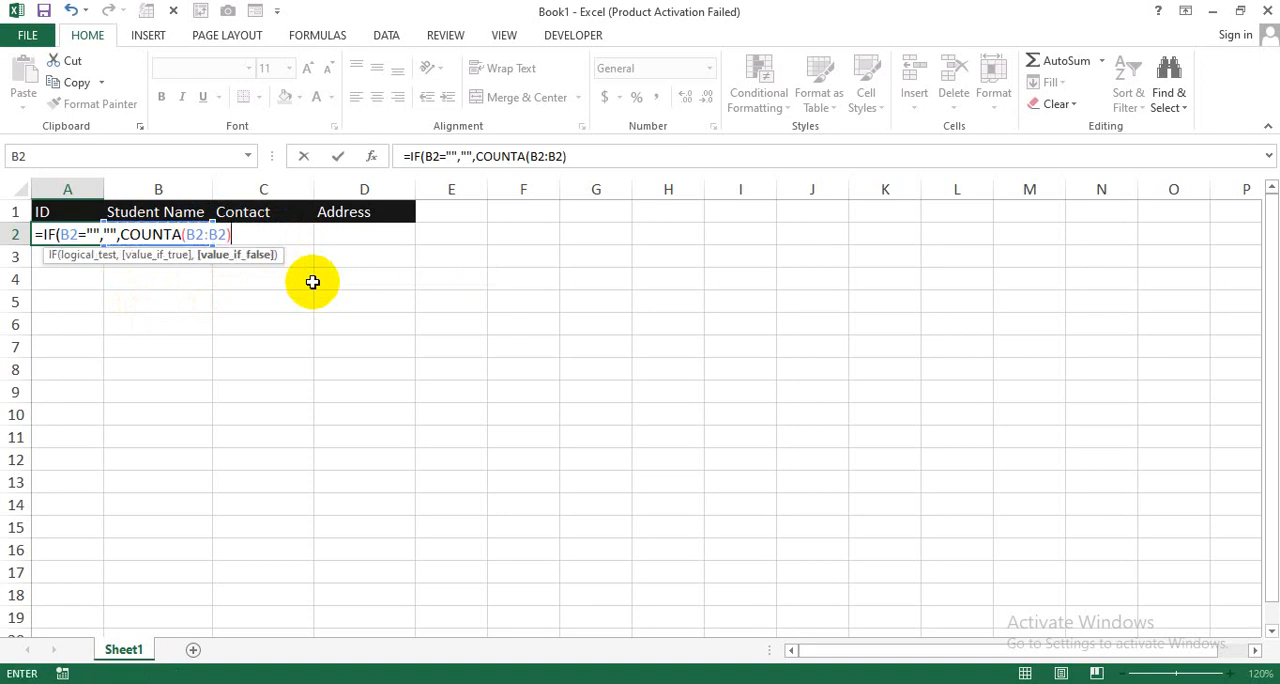
text())
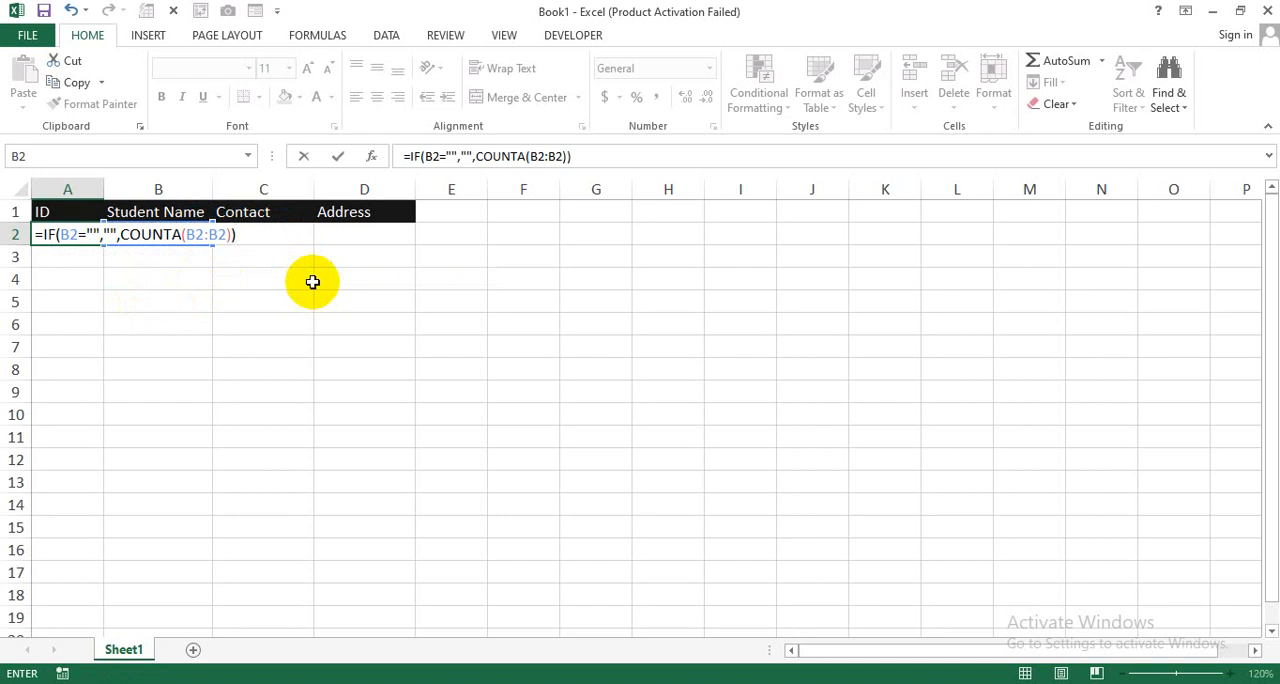
Step: Make the first B2 in the COUNTA range absolute as $B$2 and commit the formula in A2
click(205, 234)
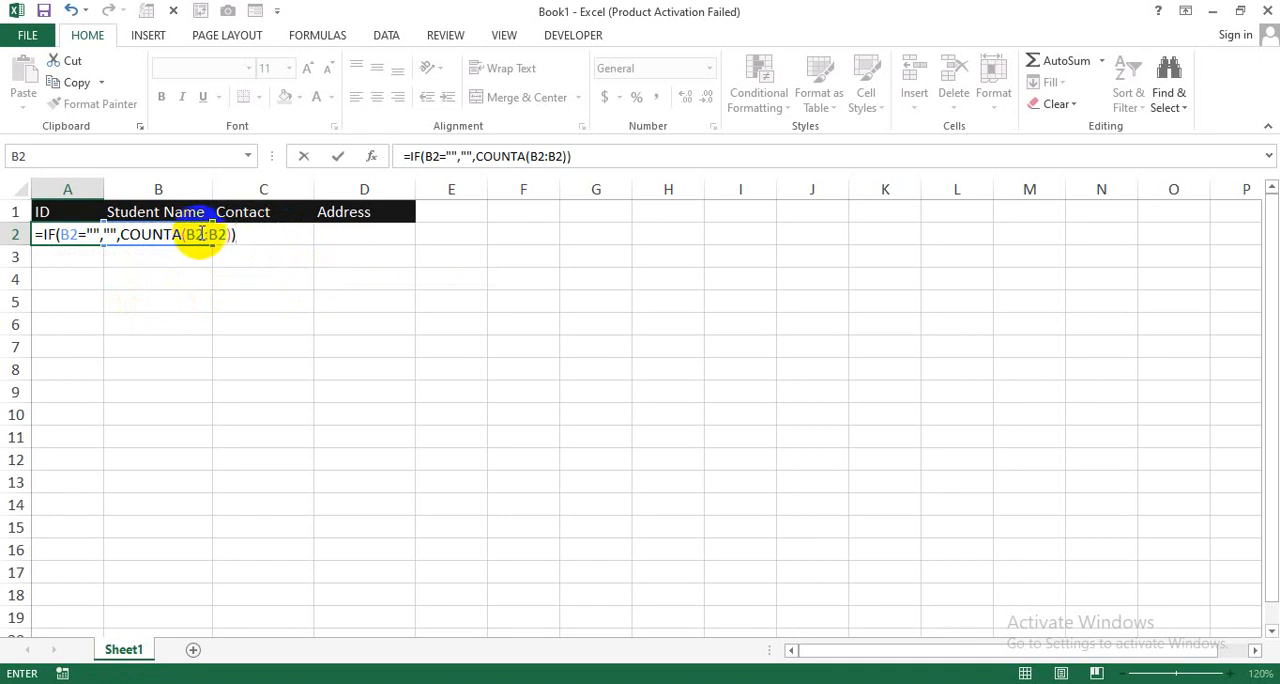
drag(204, 233, 187, 232)
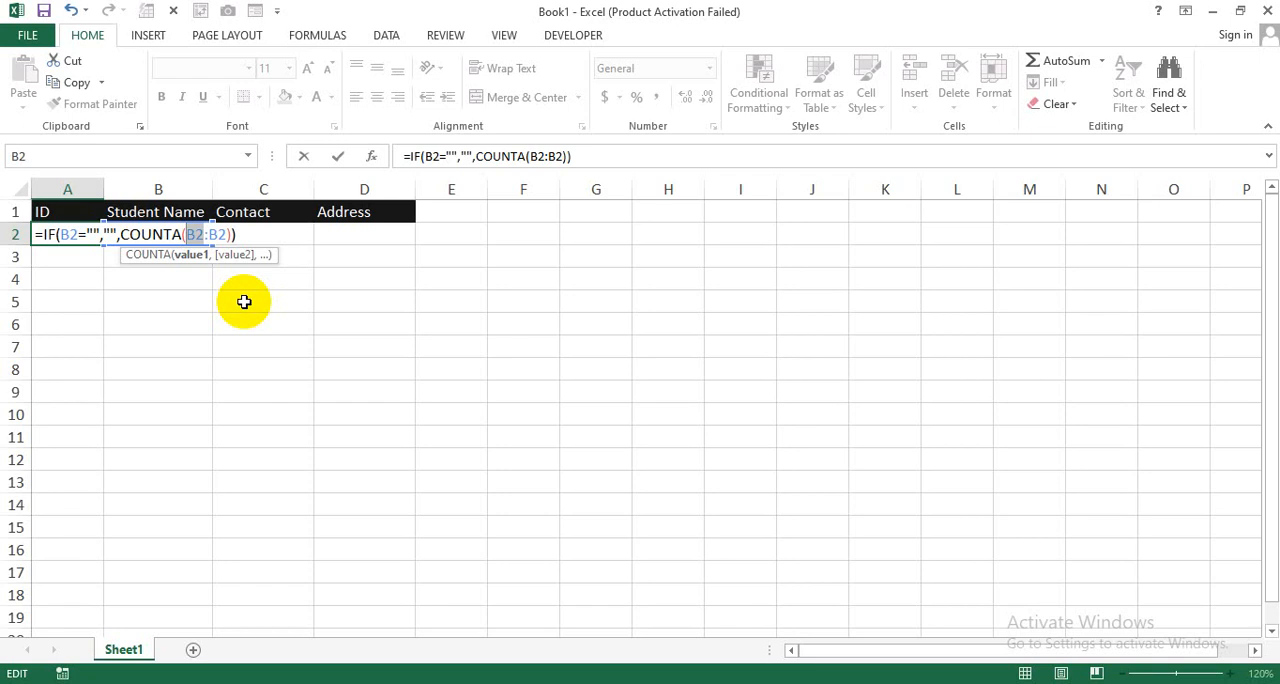
key(F4)
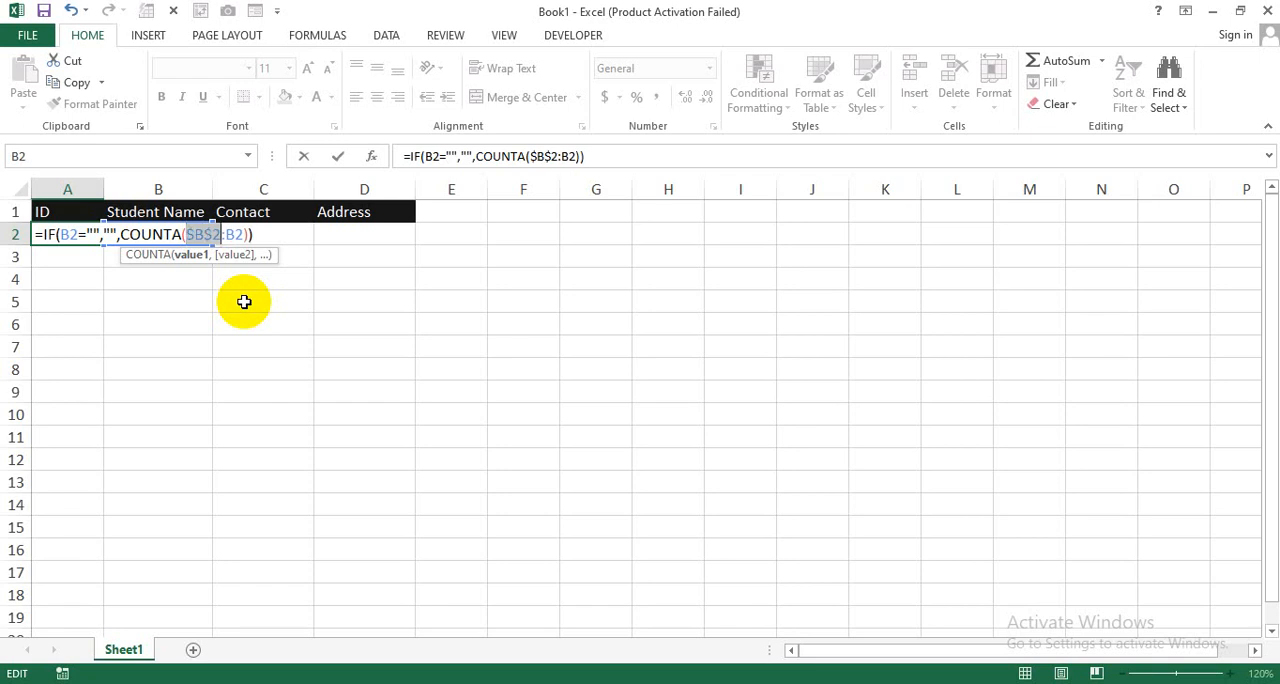
key(Return)
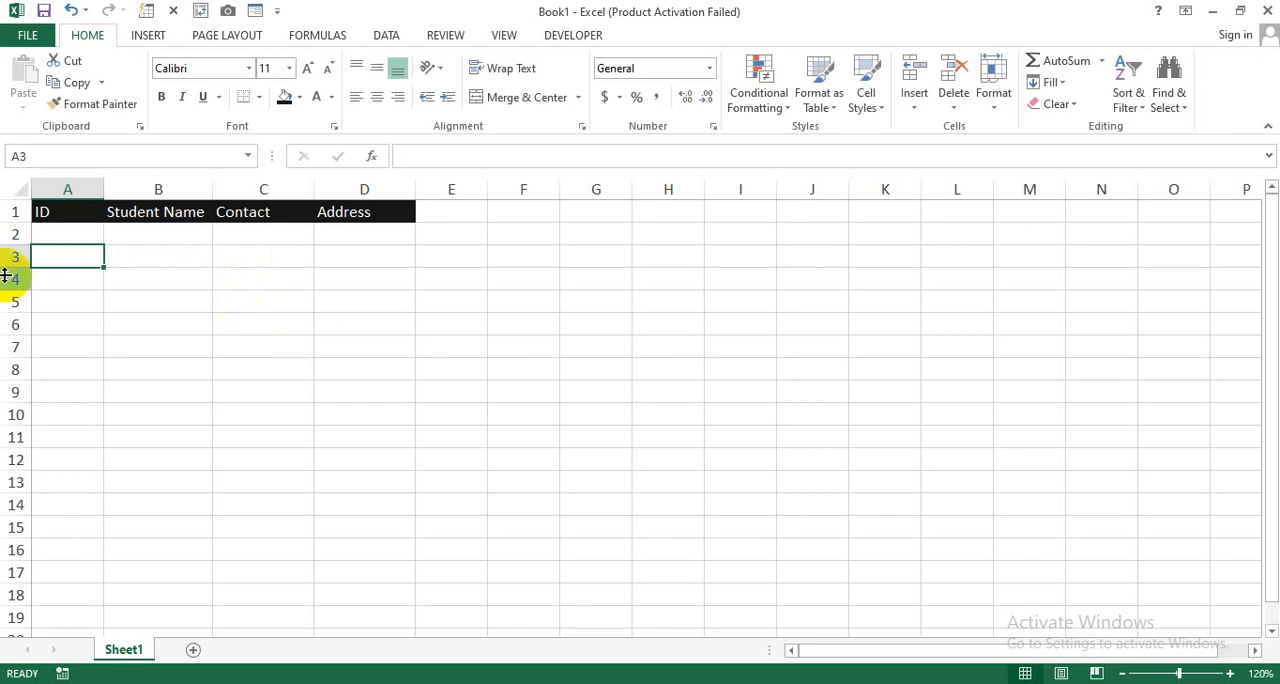
Step: Copy the ID formula from A2 down through A15
click(84, 232)
click(128, 234)
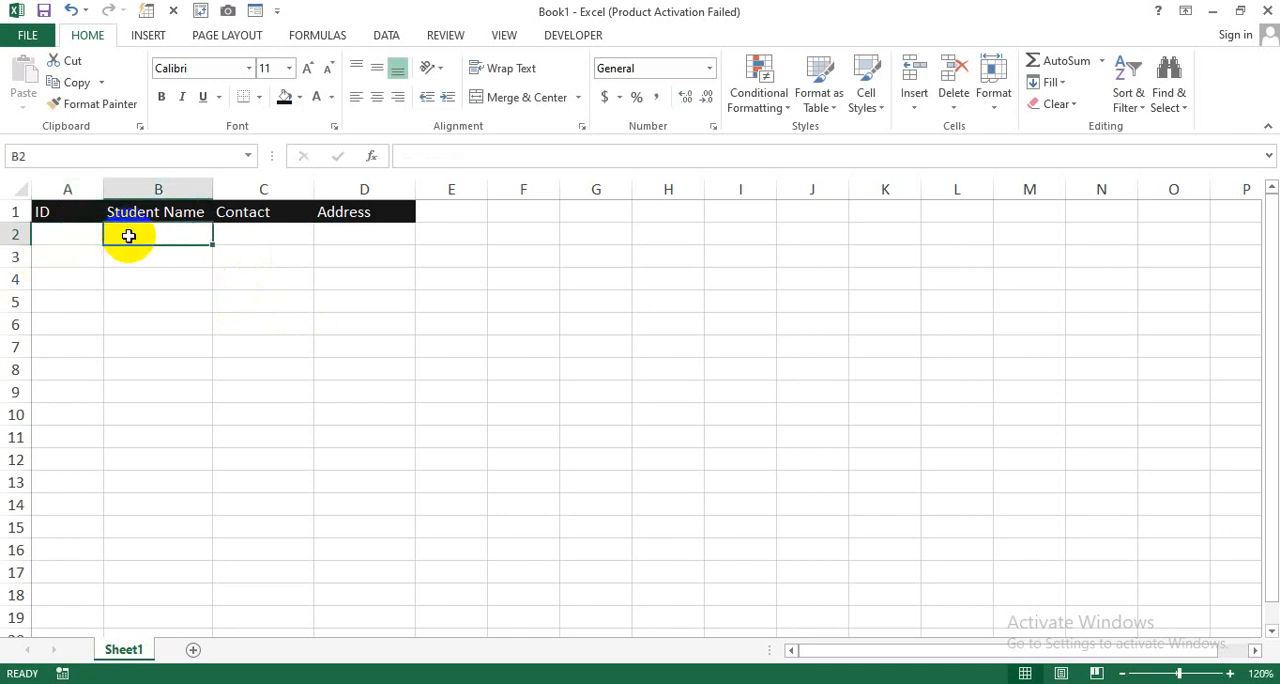
click(79, 228)
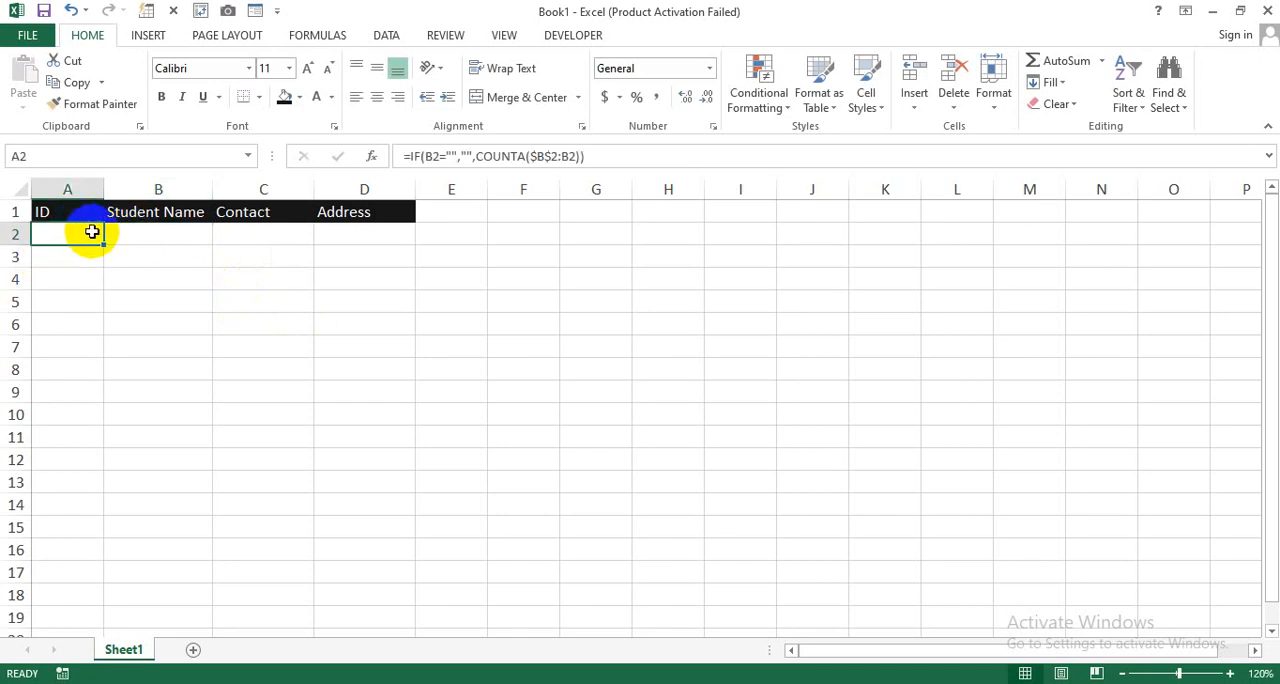
drag(103, 244, 109, 530)
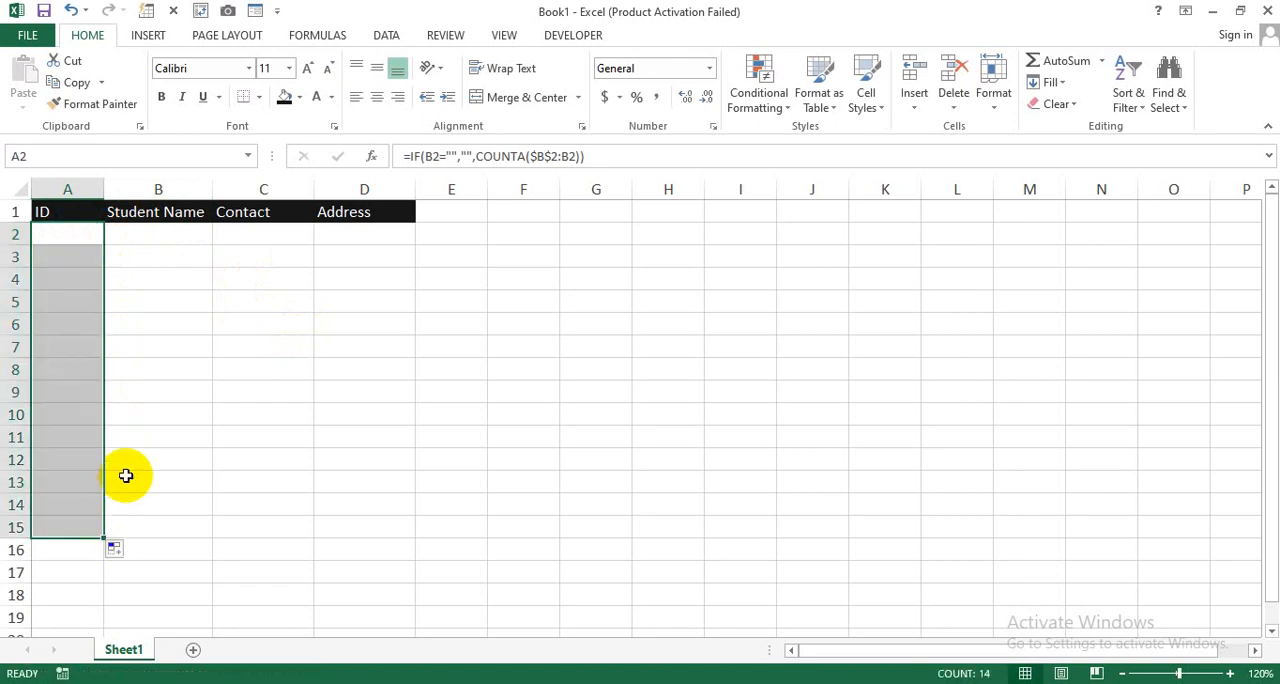
Step: Test the ID formula by entering asdsad, sadsad, sadsad and asdas as student names in B2:B5
click(172, 258)
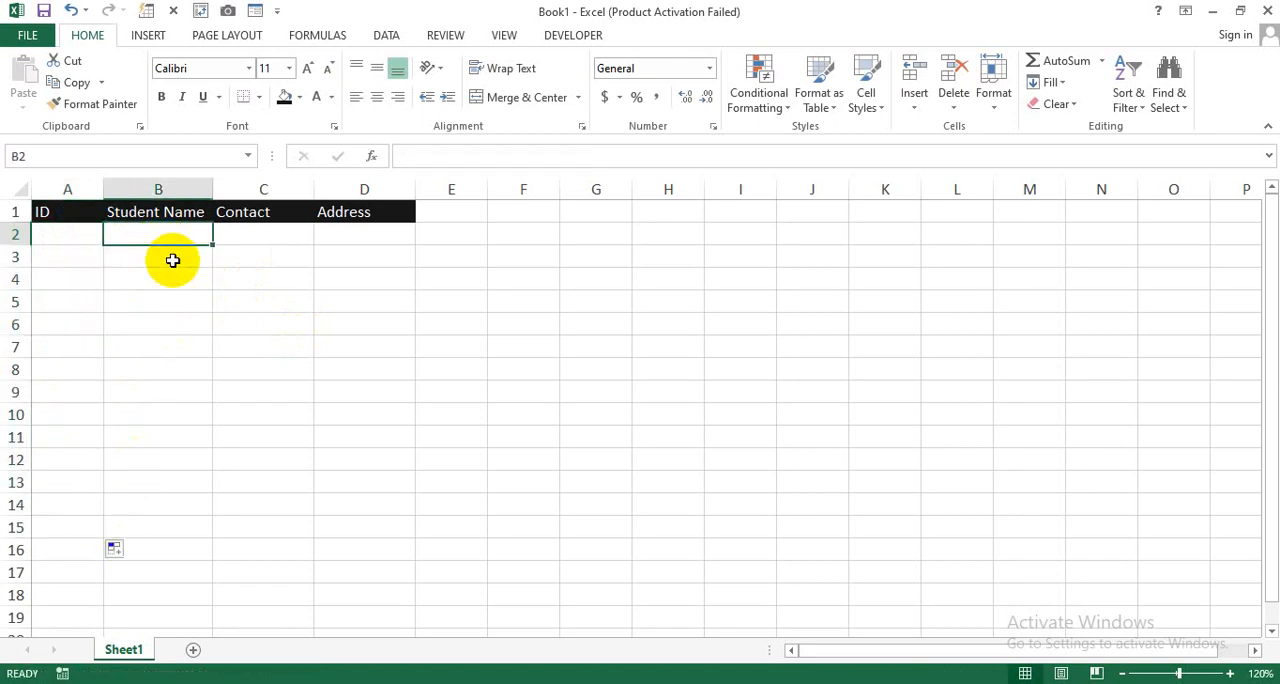
text(asdsad)
key(Return)
text(sadsad)
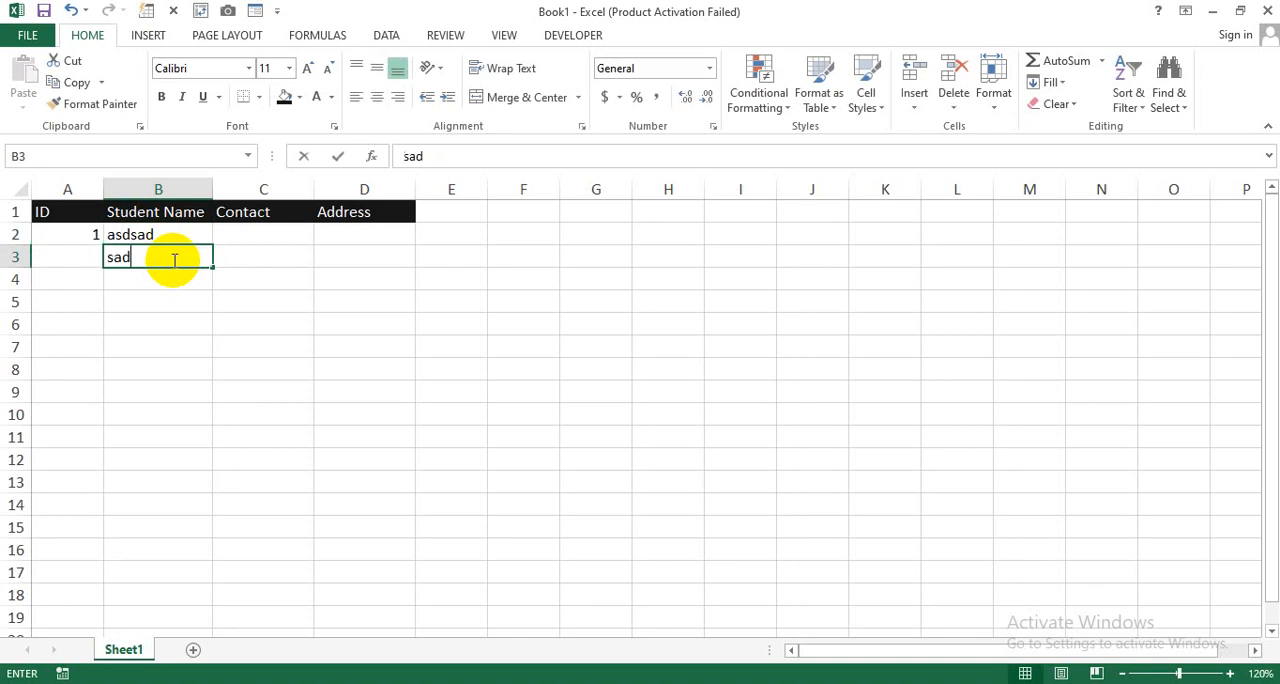
key(Return)
text(sadsad)
key(Return)
text(asdas)
key(Return)
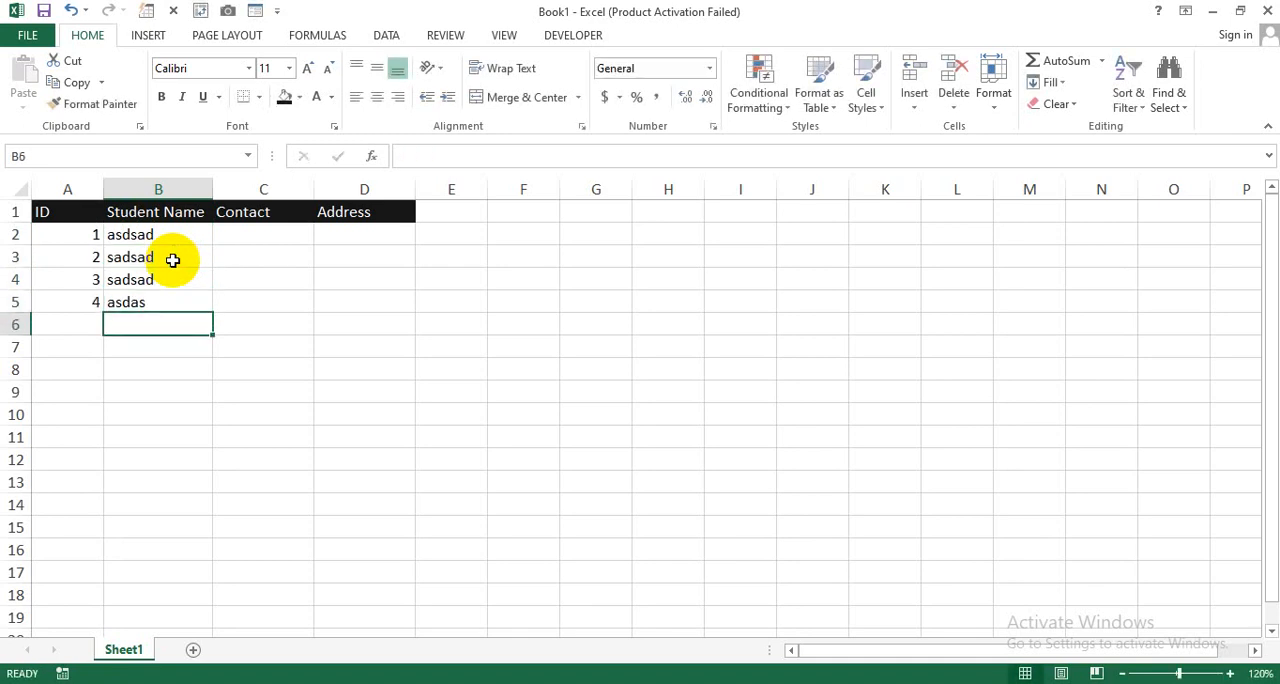
Step: Clear the test student names from B2:B5
drag(180, 243, 163, 300)
key(Delete)
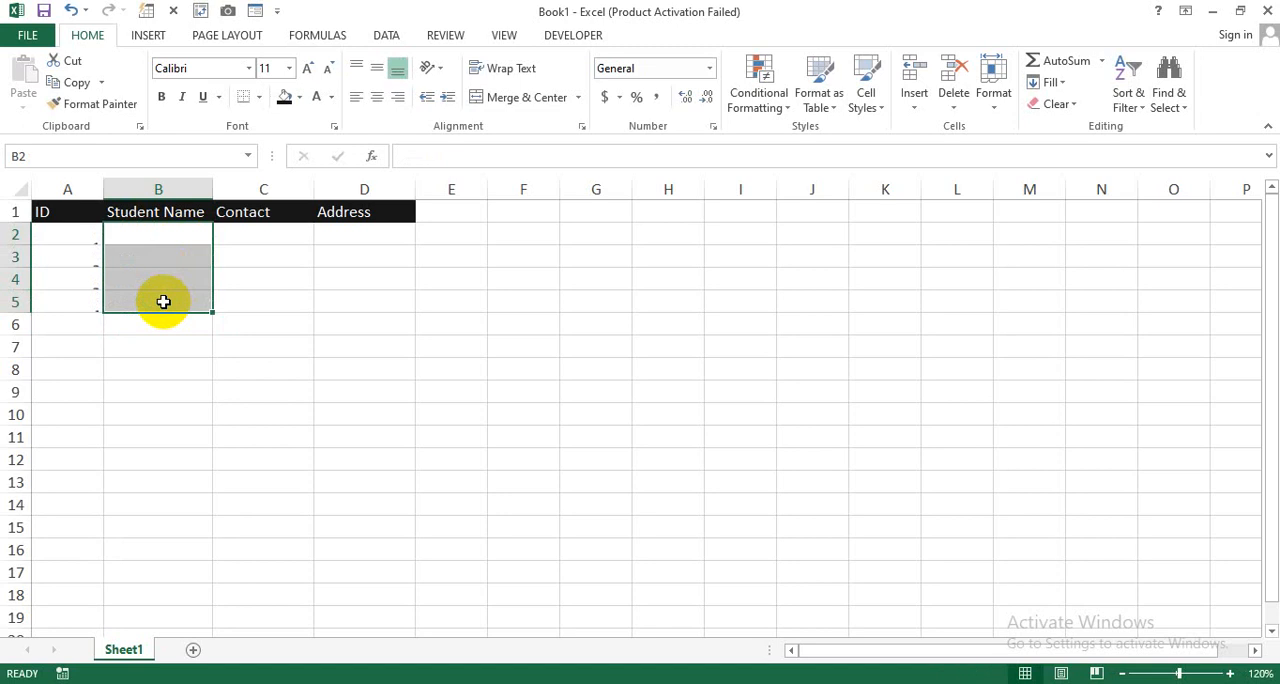
click(171, 326)
Step: Open the data form from B2, fill in the first student's name, contact number and address, and save the record
click(151, 229)
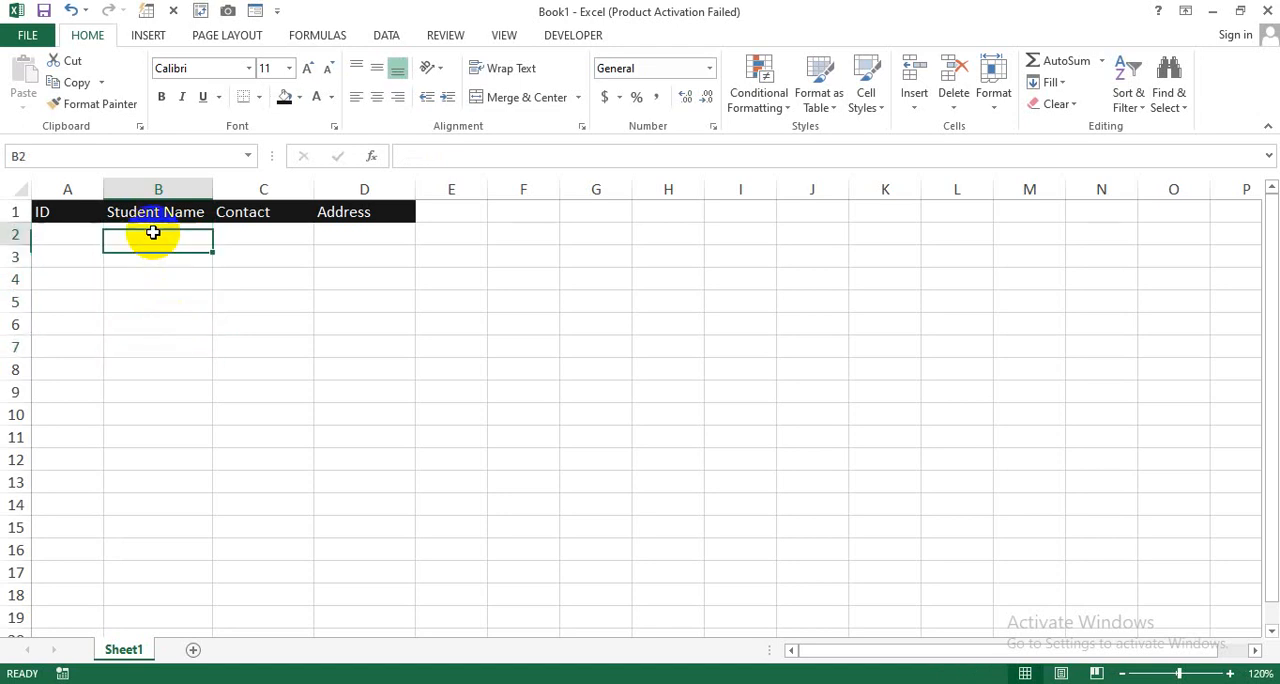
click(264, 16)
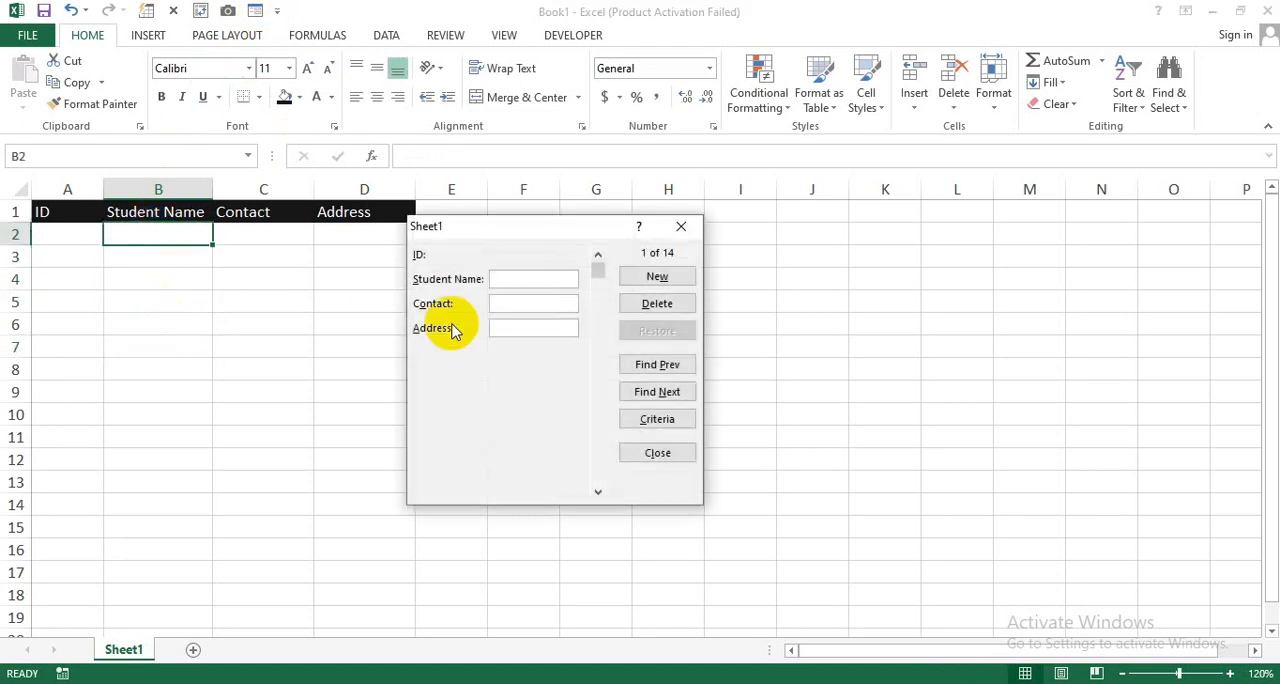
click(502, 262)
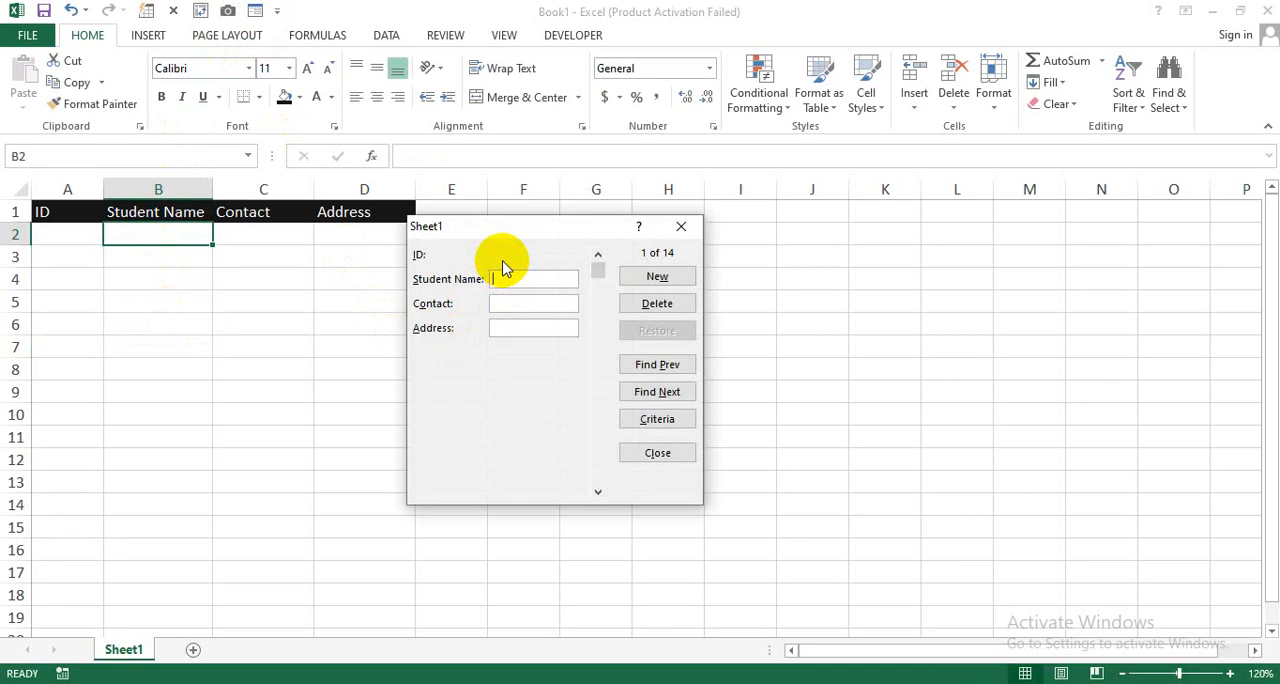
text(Hammad)
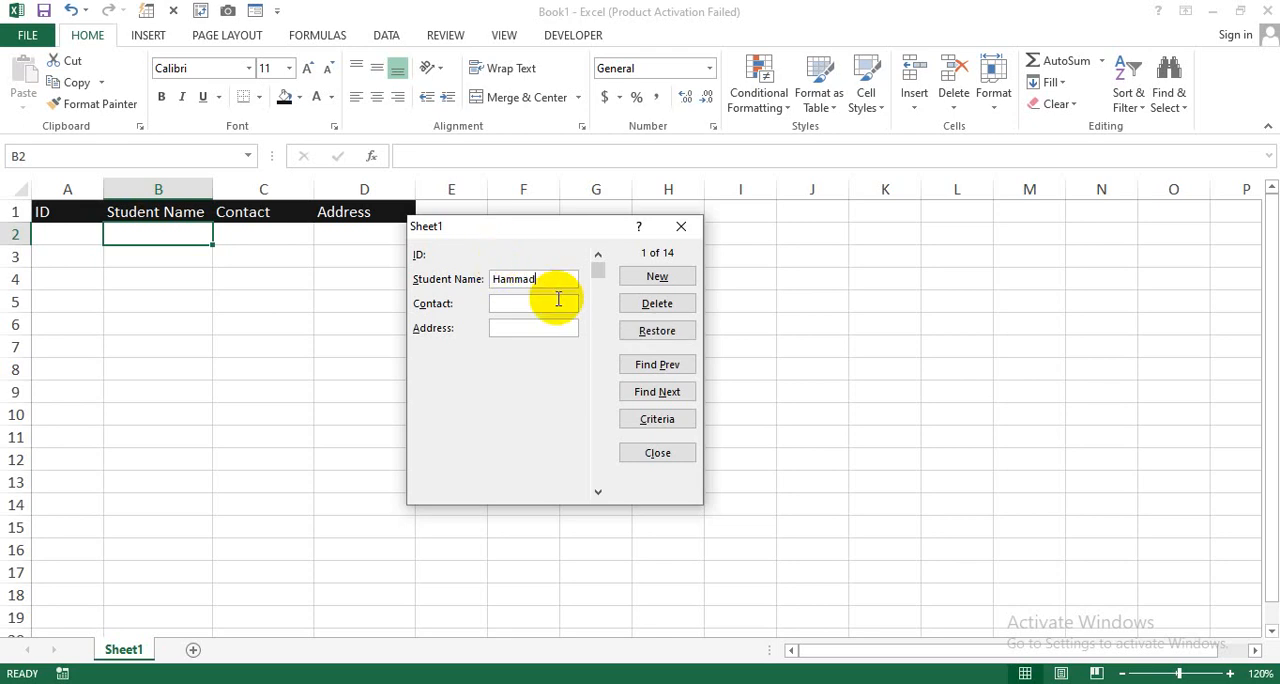
text(55555555)
text(Bloc)
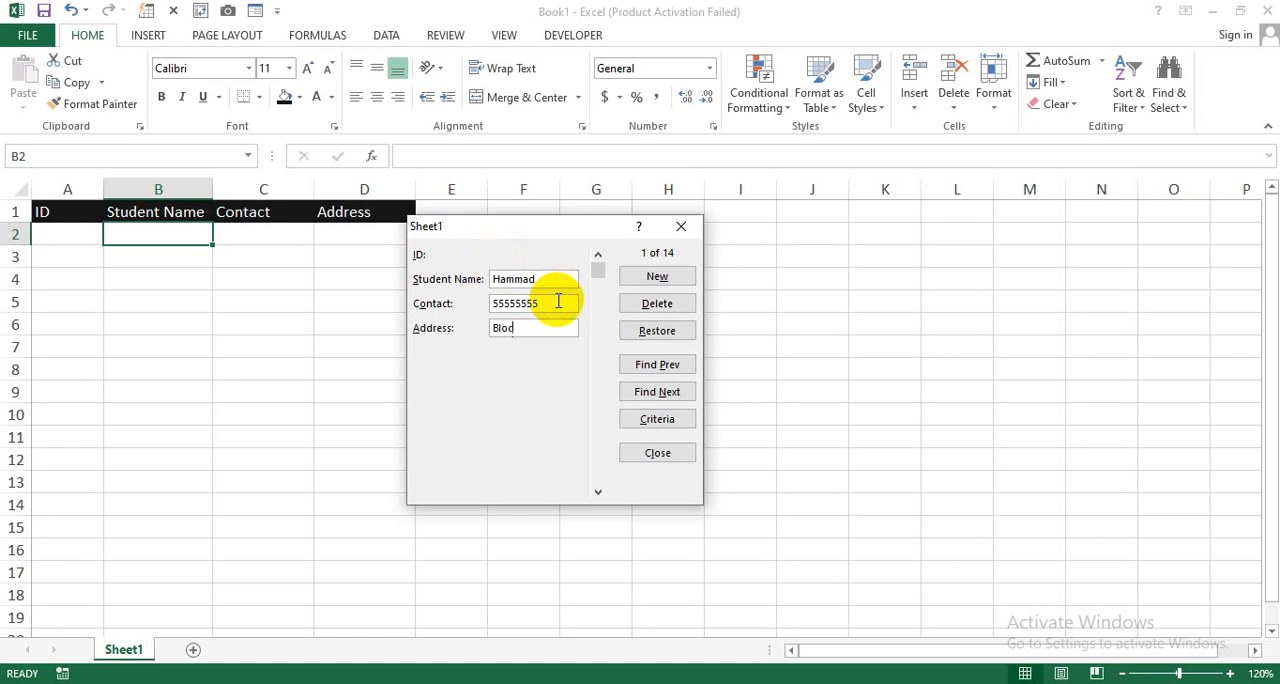
text(k A)
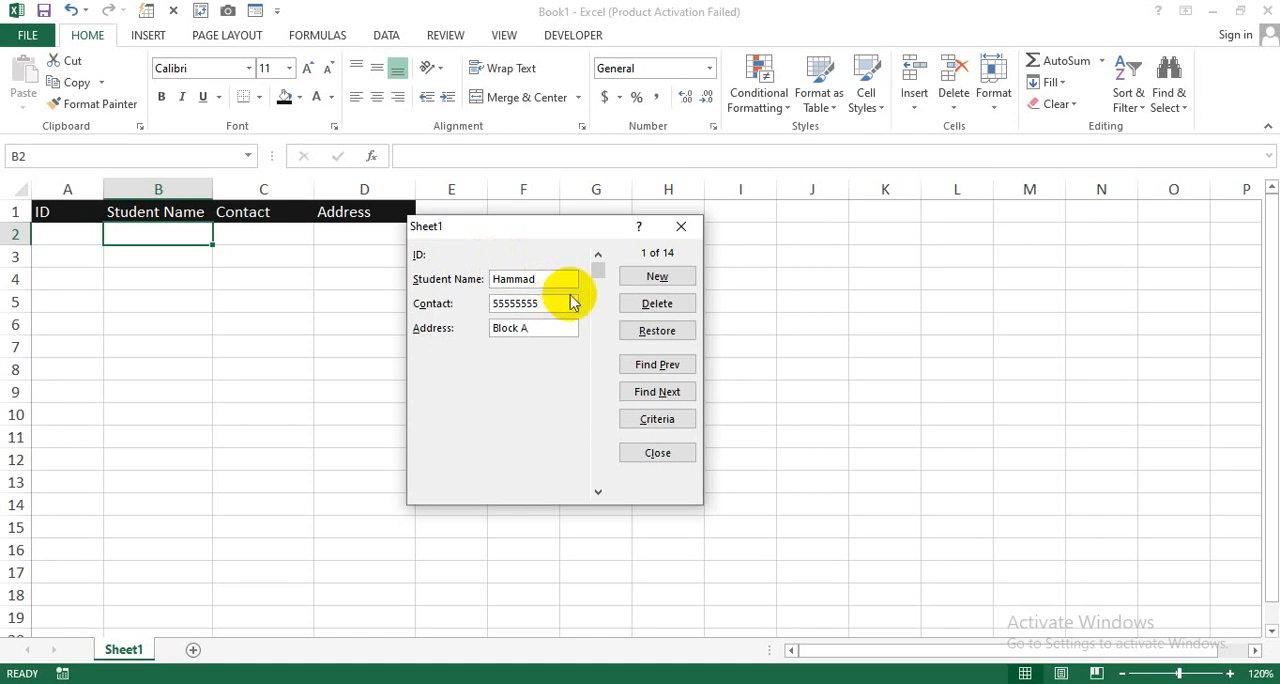
click(634, 280)
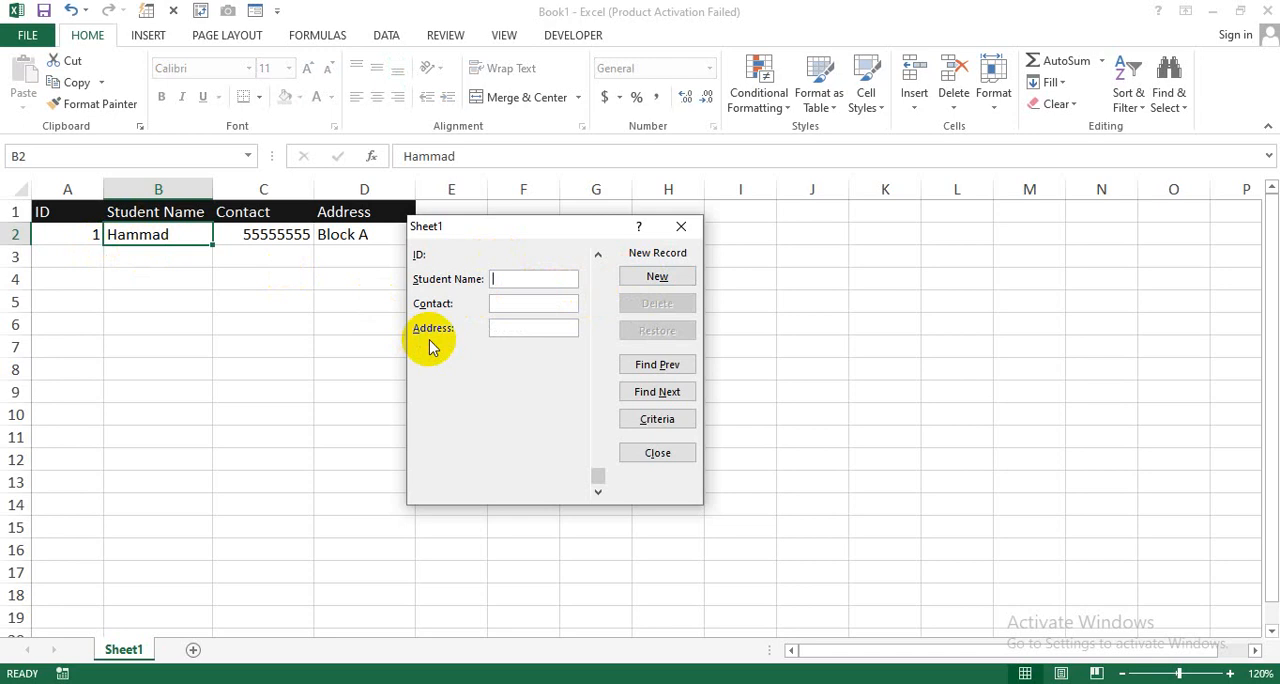
Step: Fill in the second student's name, contact number and address as a new record, save it, and close the data form
text(Talha)
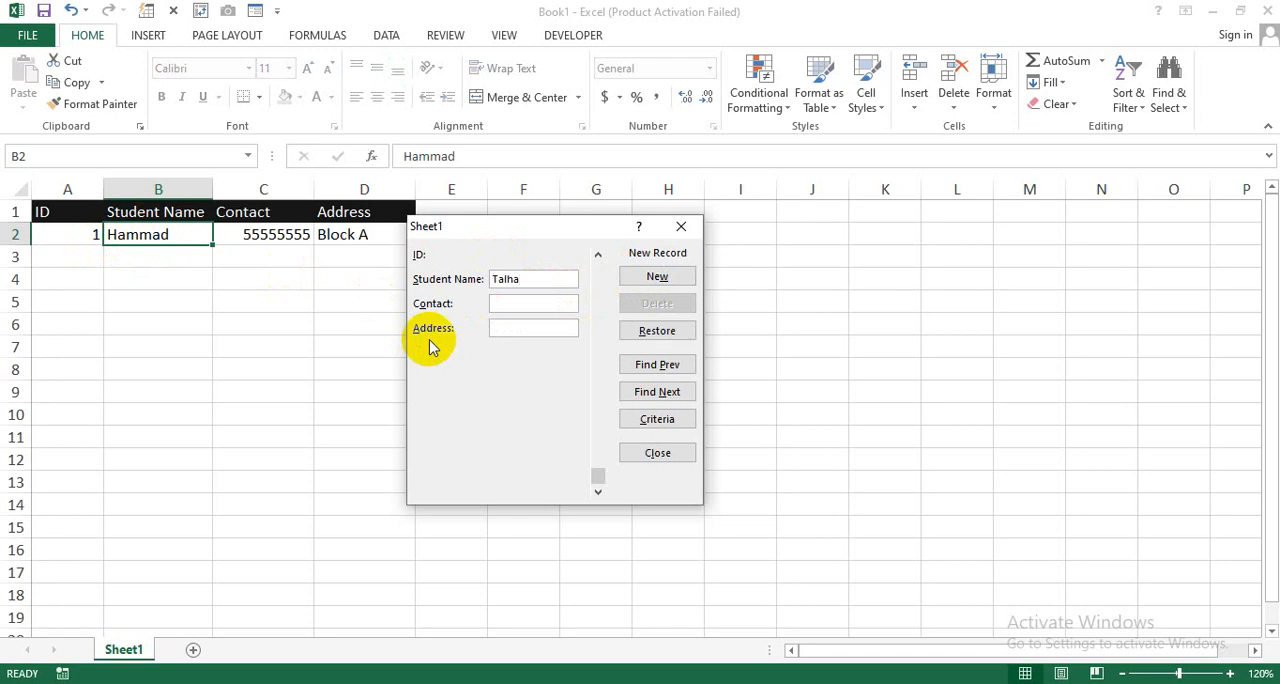
click(503, 305)
text(44)
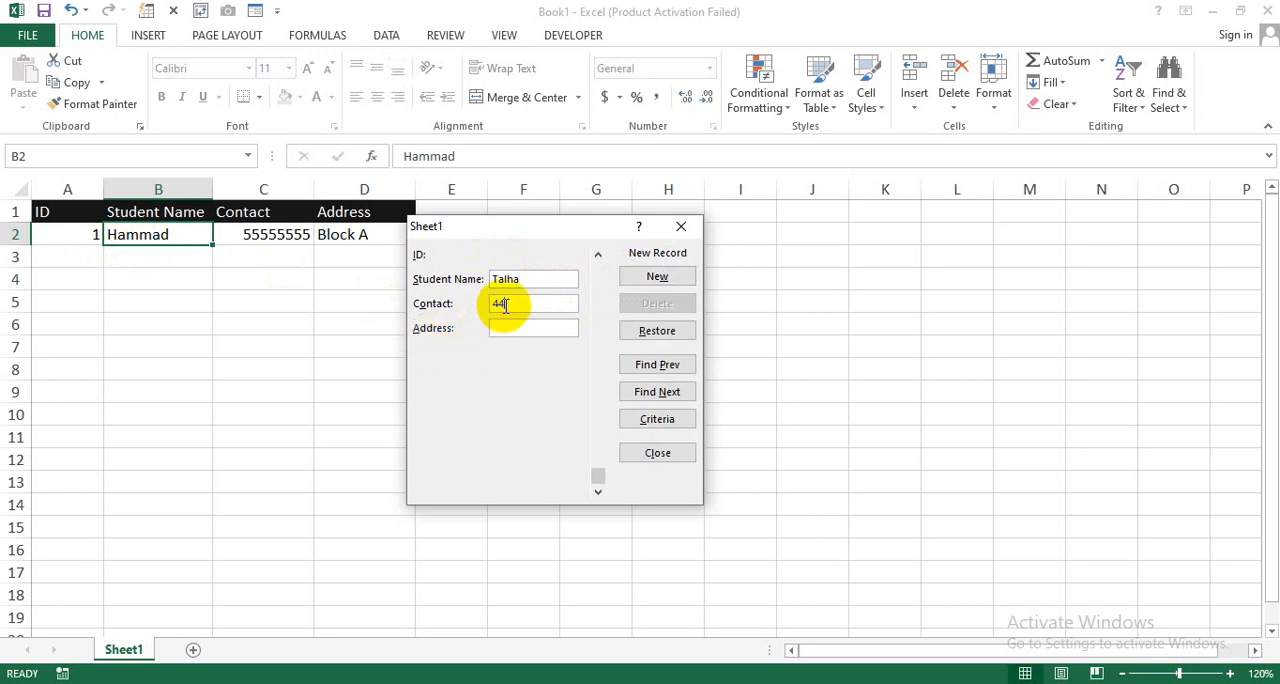
text(4444)
click(516, 330)
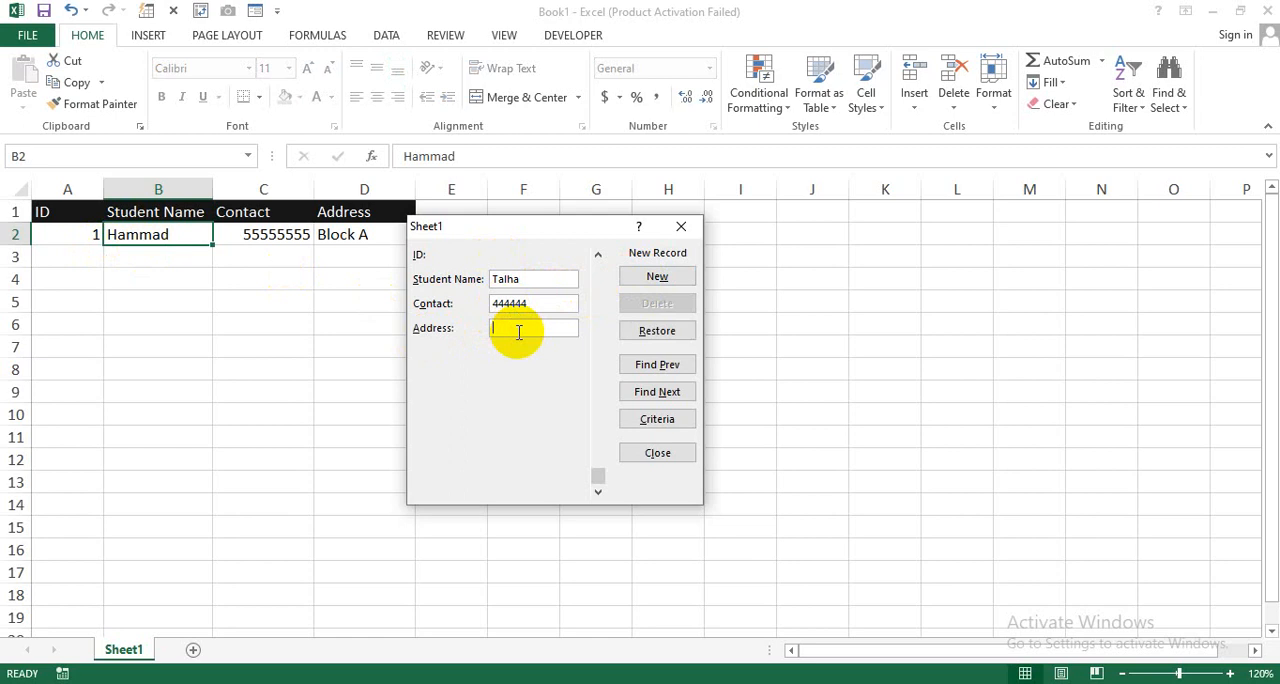
text(Block B)
click(640, 277)
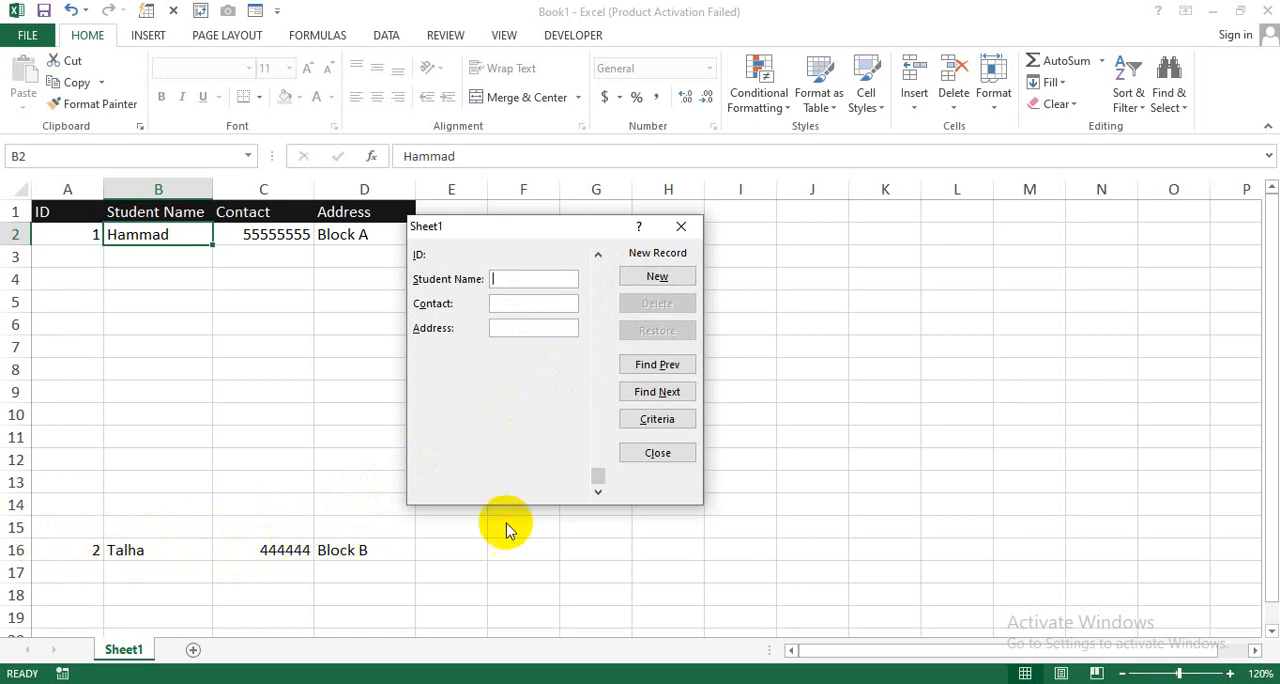
click(657, 453)
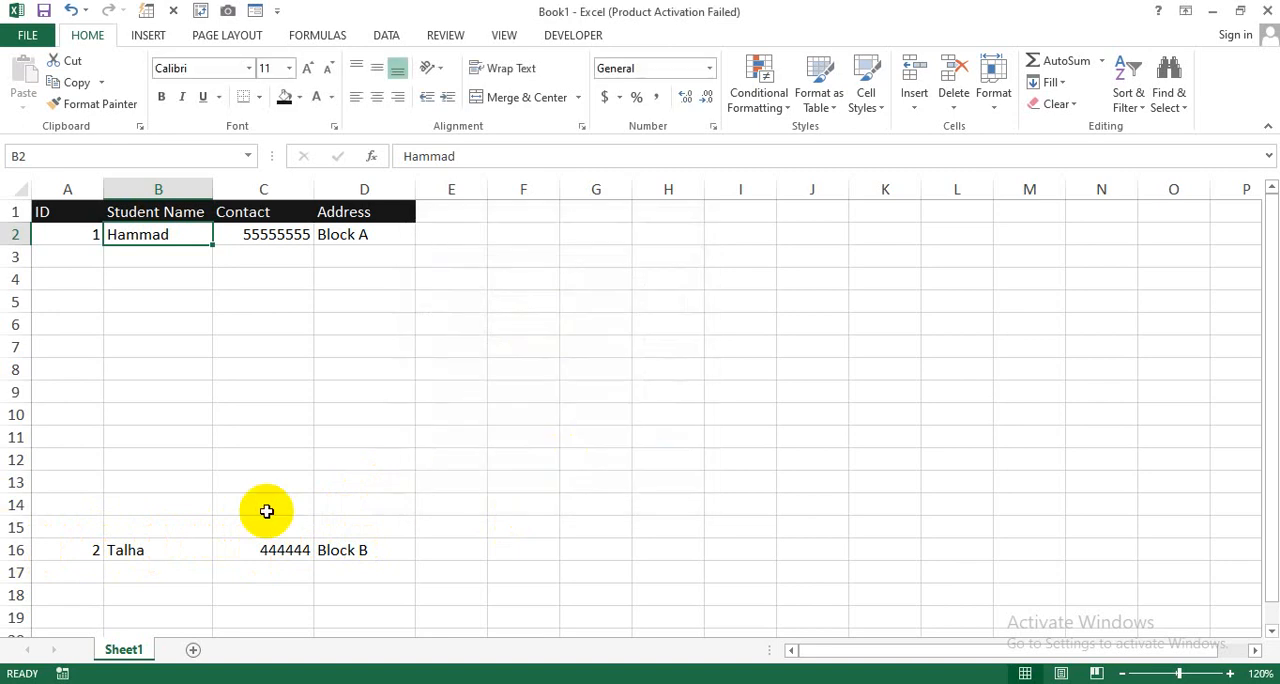
Step: Clear the misplaced student record from A16:D16
drag(91, 550, 342, 549)
key(Delete)
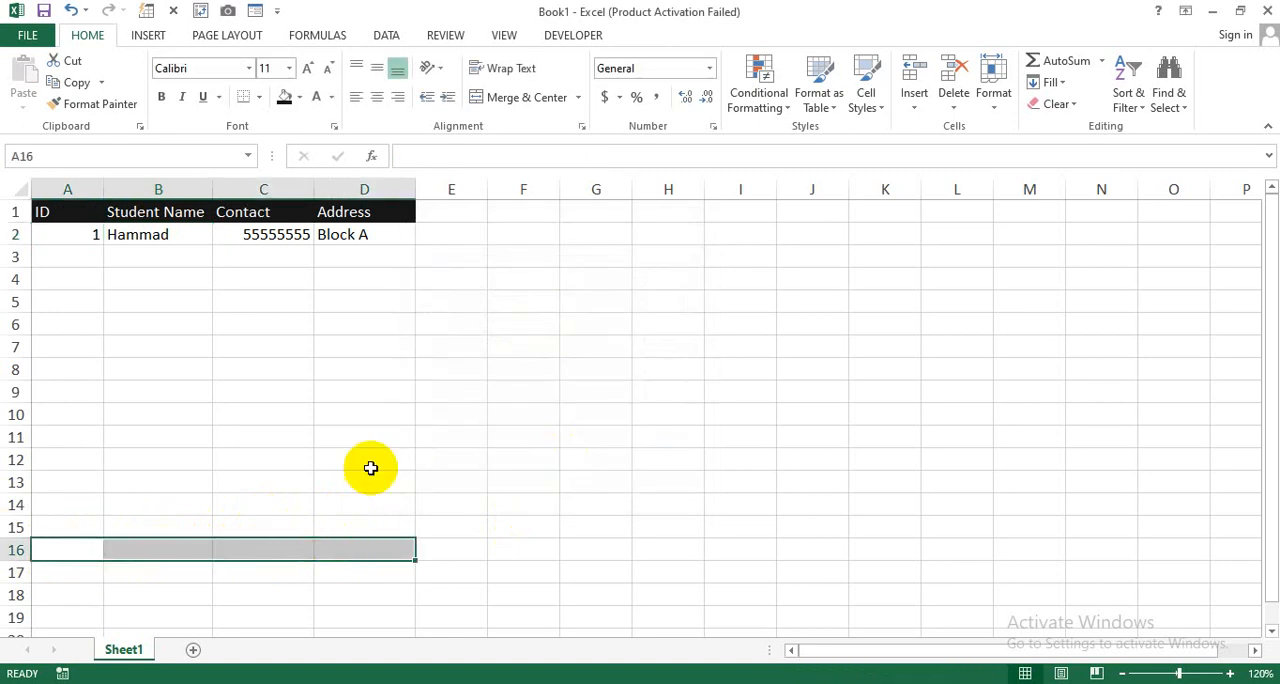
click(371, 462)
Step: Reopen the data form from B3 and check its criteria view before returning to the first record
click(140, 259)
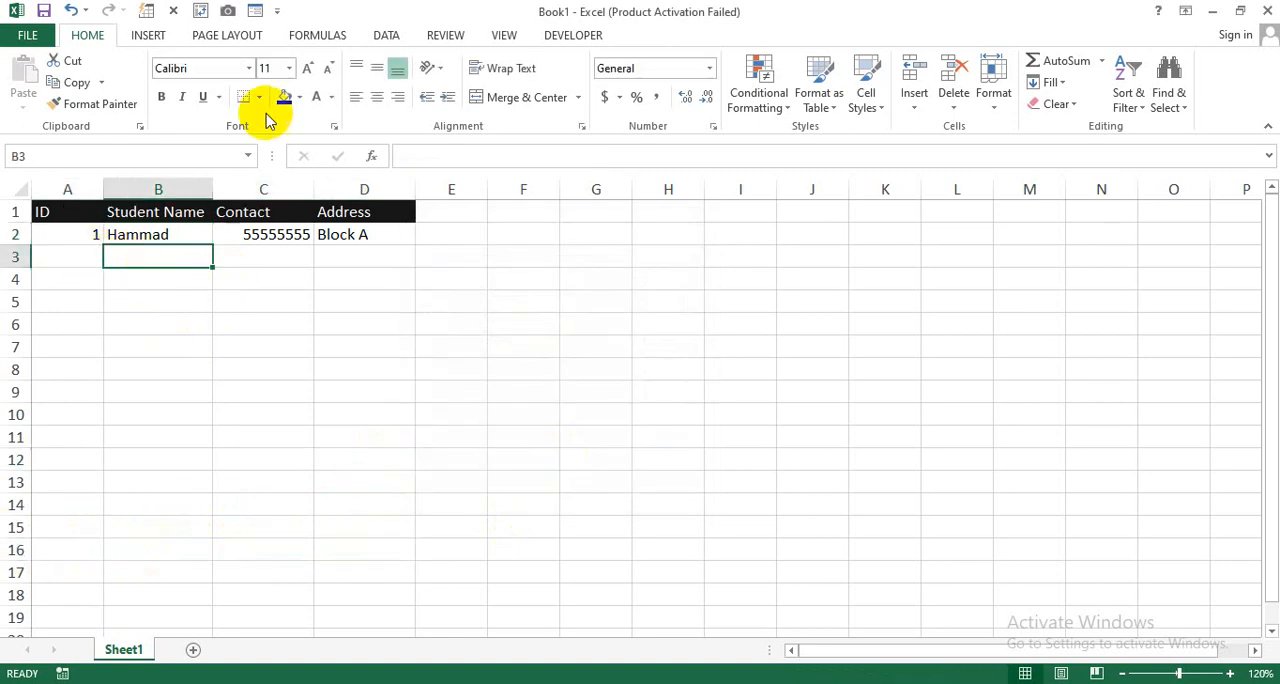
click(254, 11)
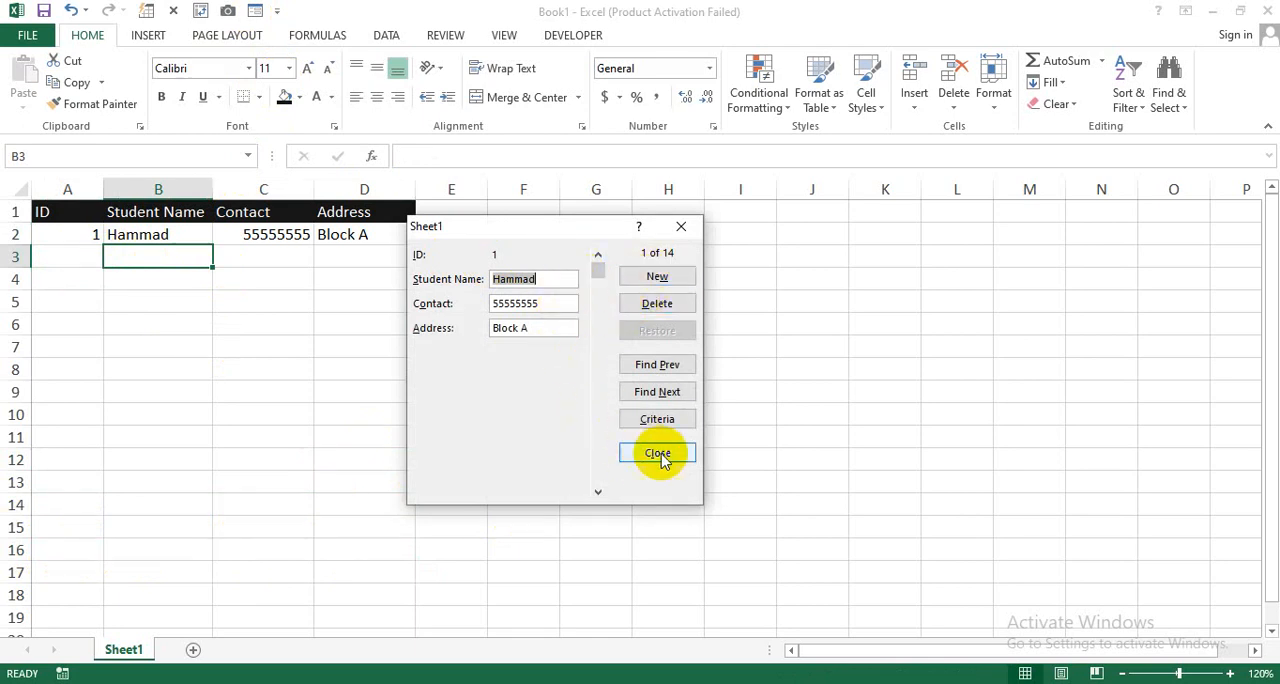
click(660, 420)
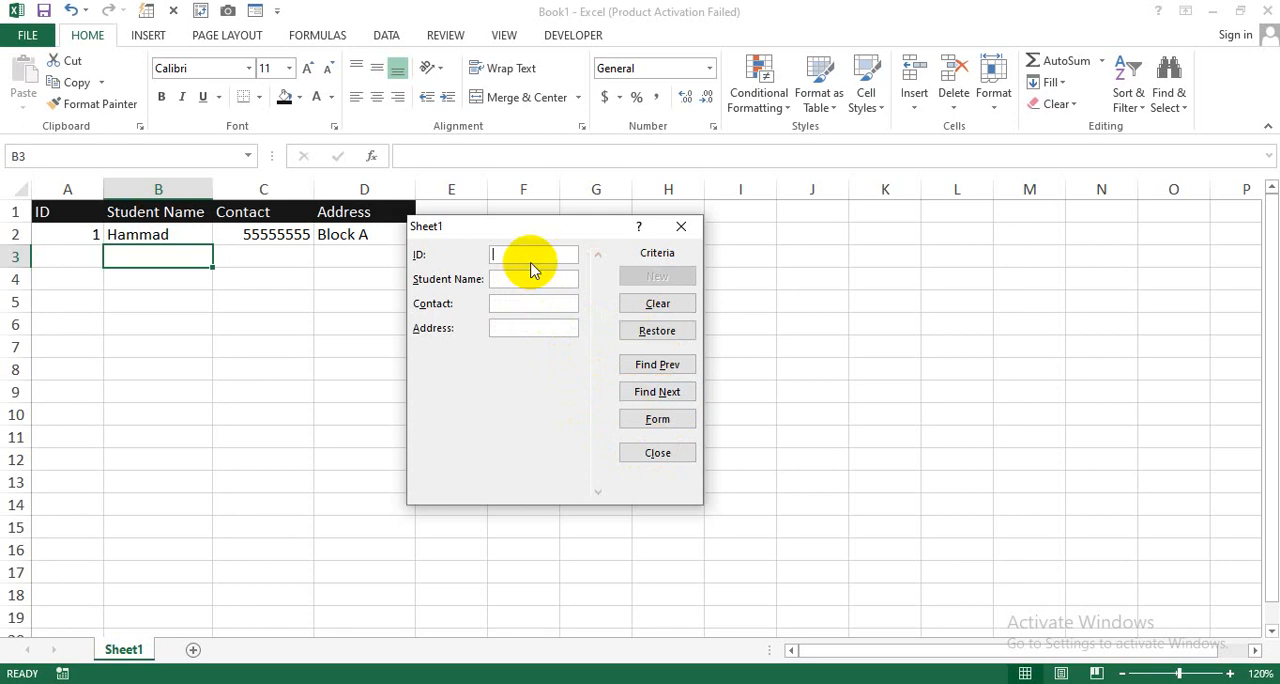
click(655, 419)
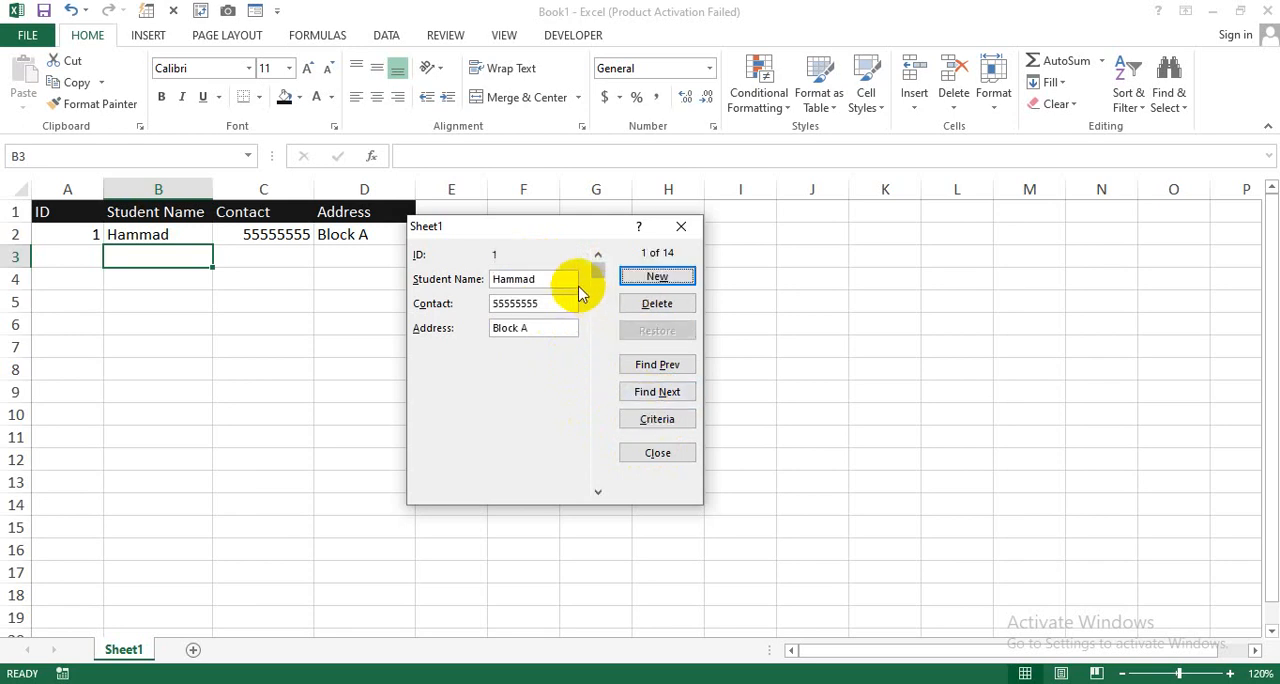
click(656, 419)
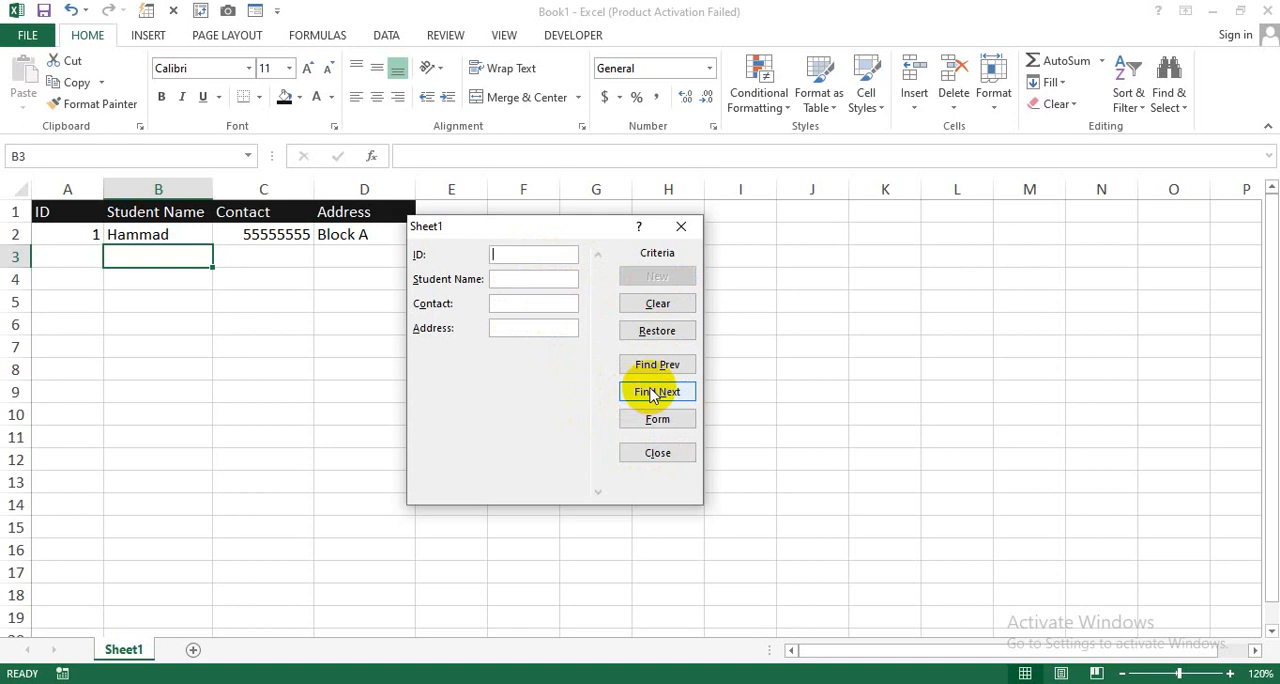
click(648, 421)
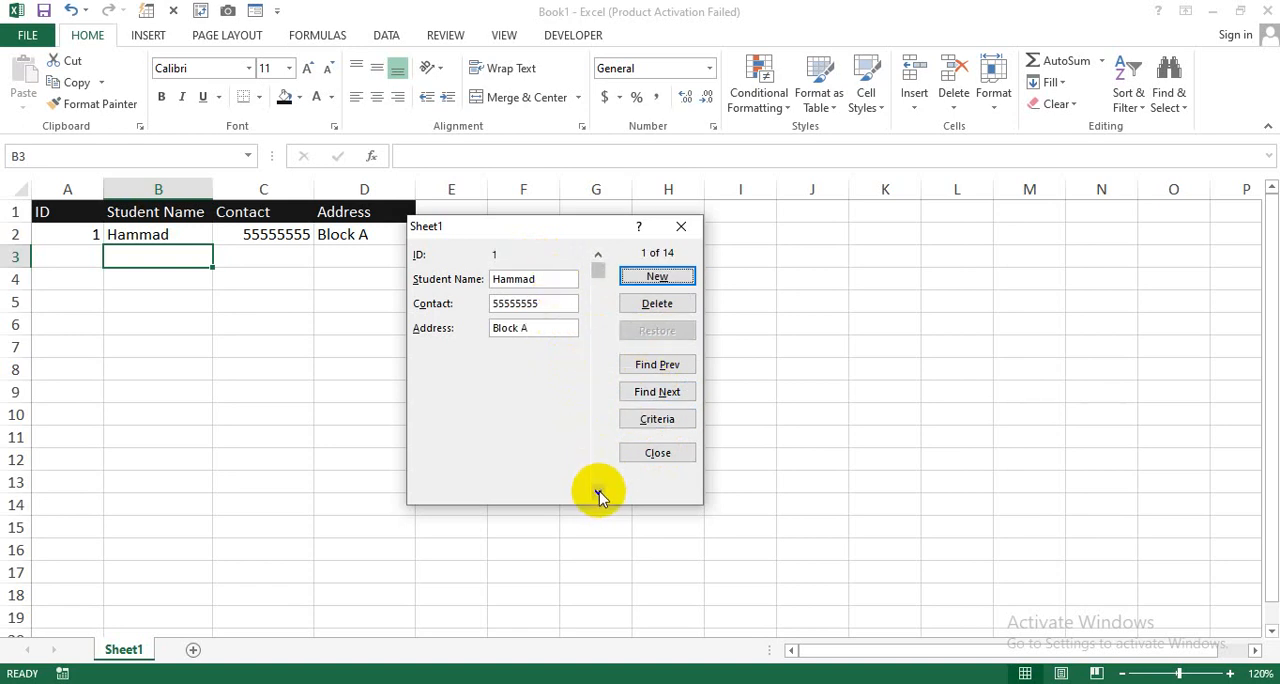
Step: Go to the empty second record, fill in the second student's name, contact number and address, and save it
click(664, 396)
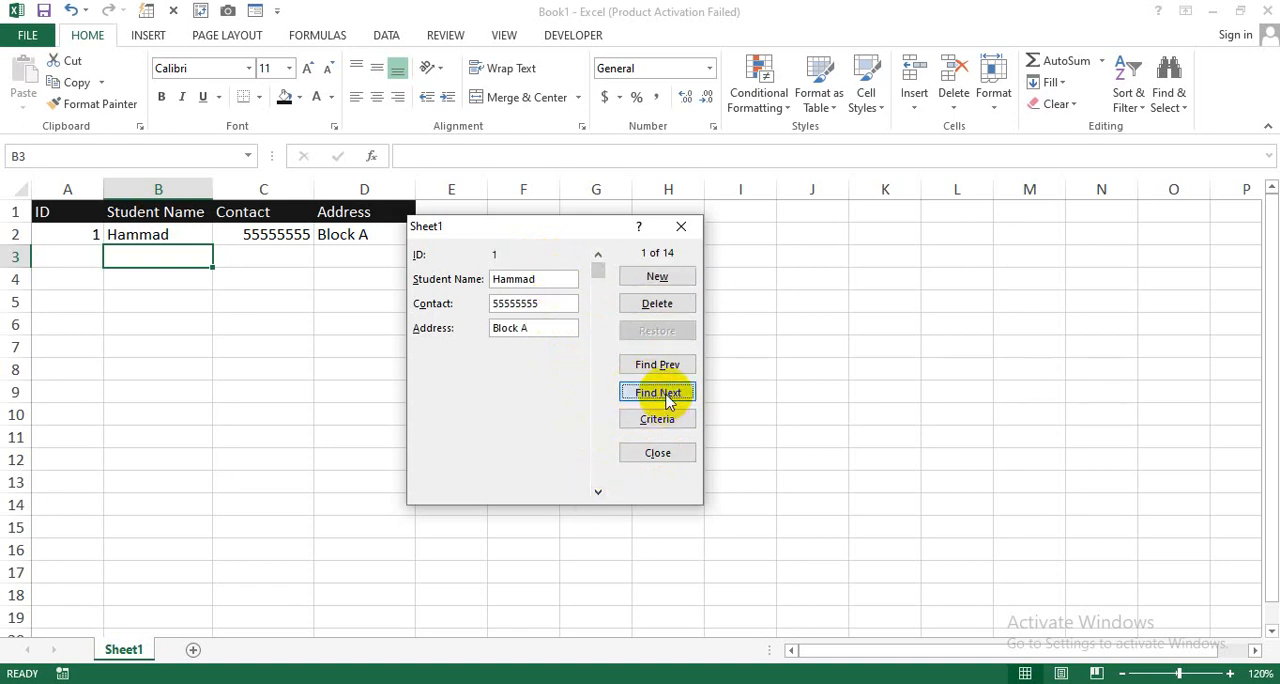
click(562, 280)
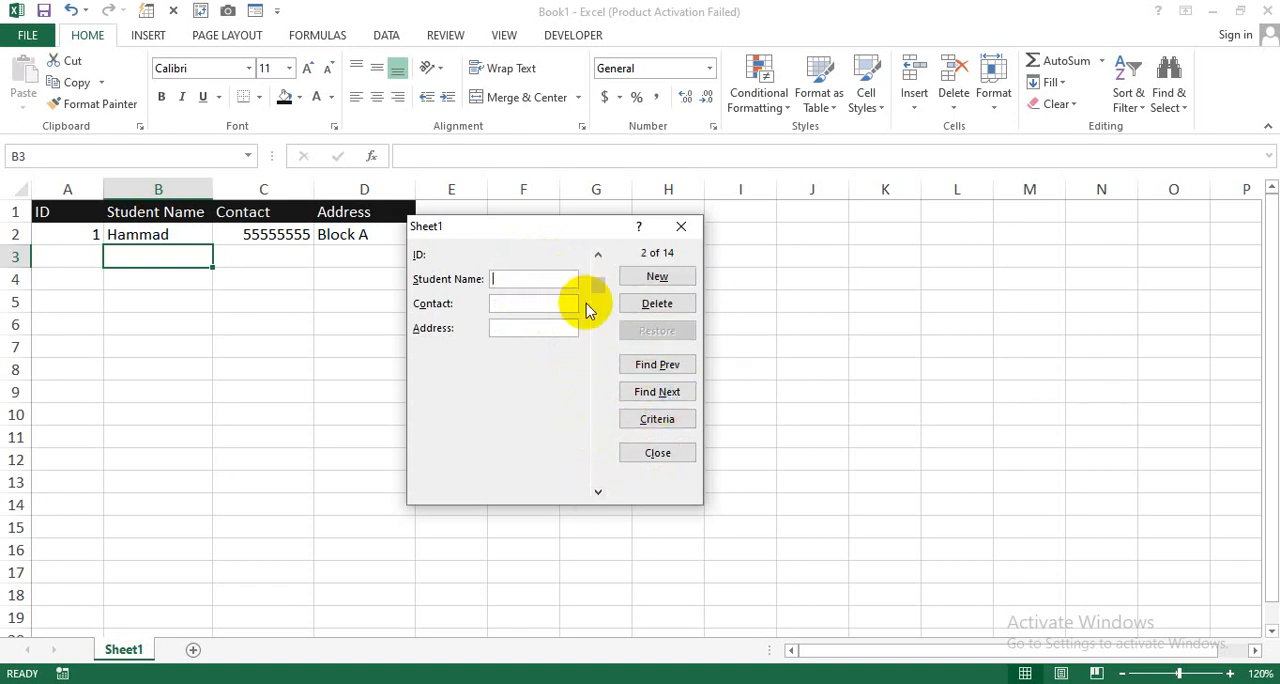
text(Ta)
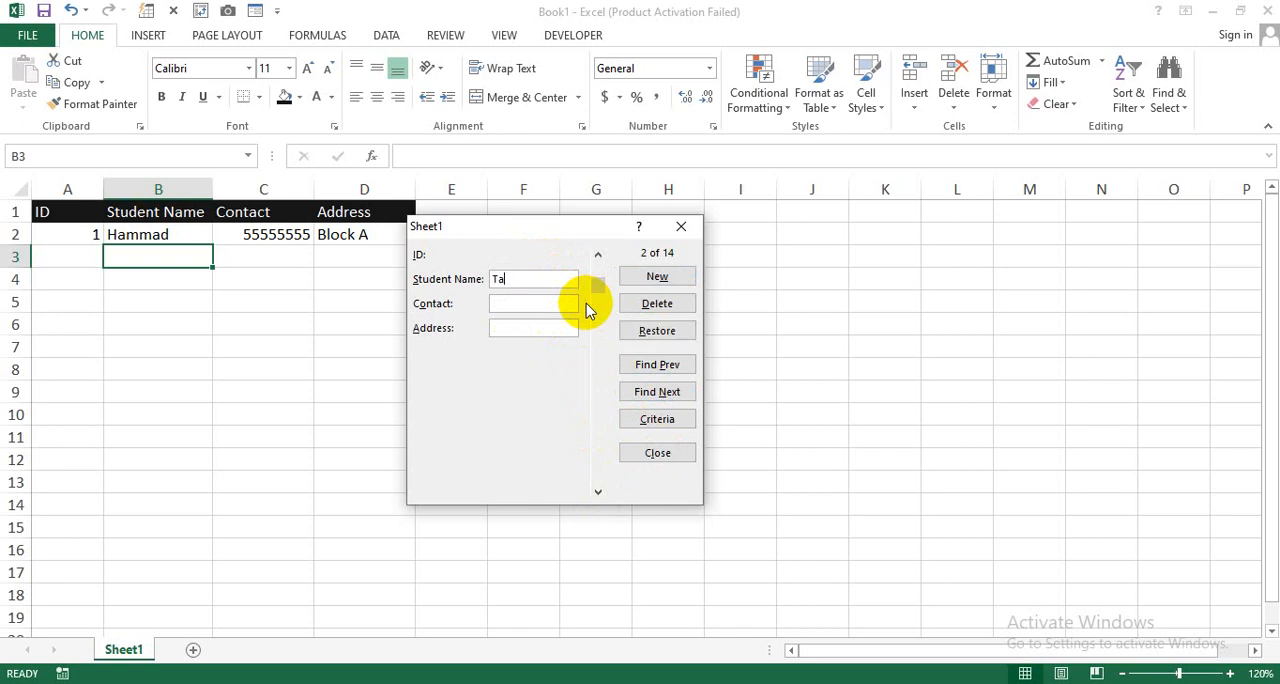
text(lha)
text(4444)
text(4)
key(Tab)
text(Block B)
key(Tab)
click(655, 277)
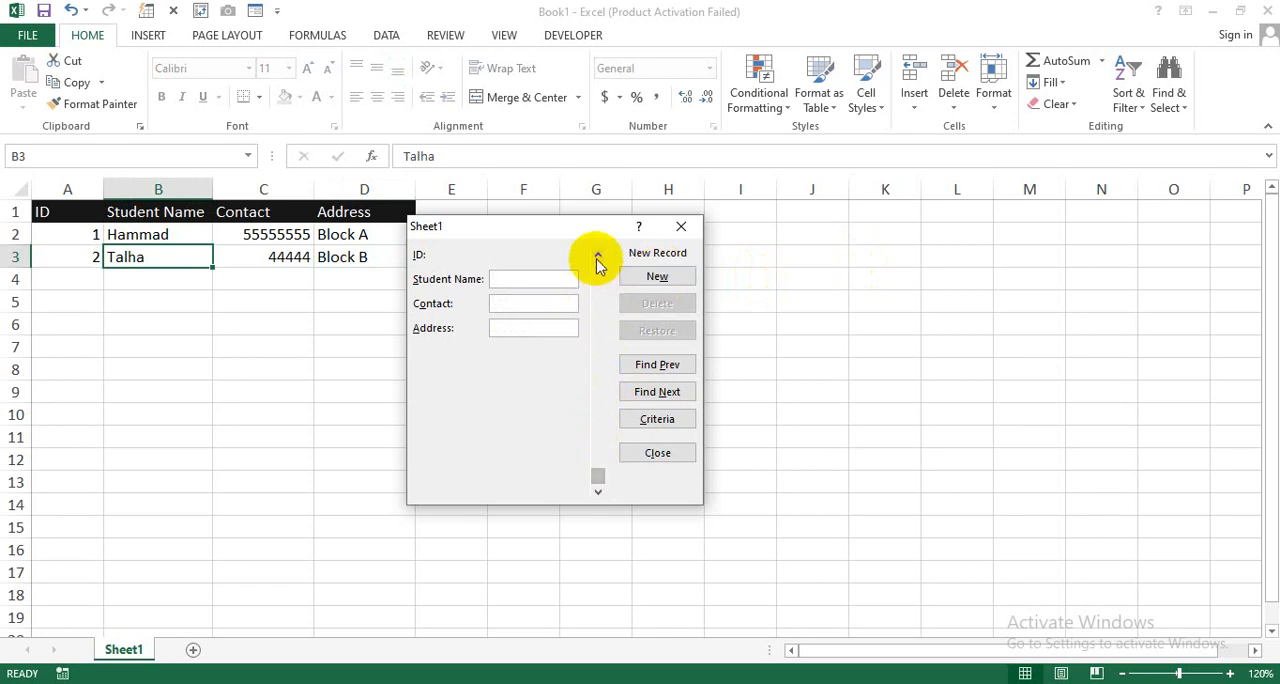
Step: Go back to the empty third record, fill in the third student's name, contact number and address, and save it
click(598, 256)
click(598, 256)
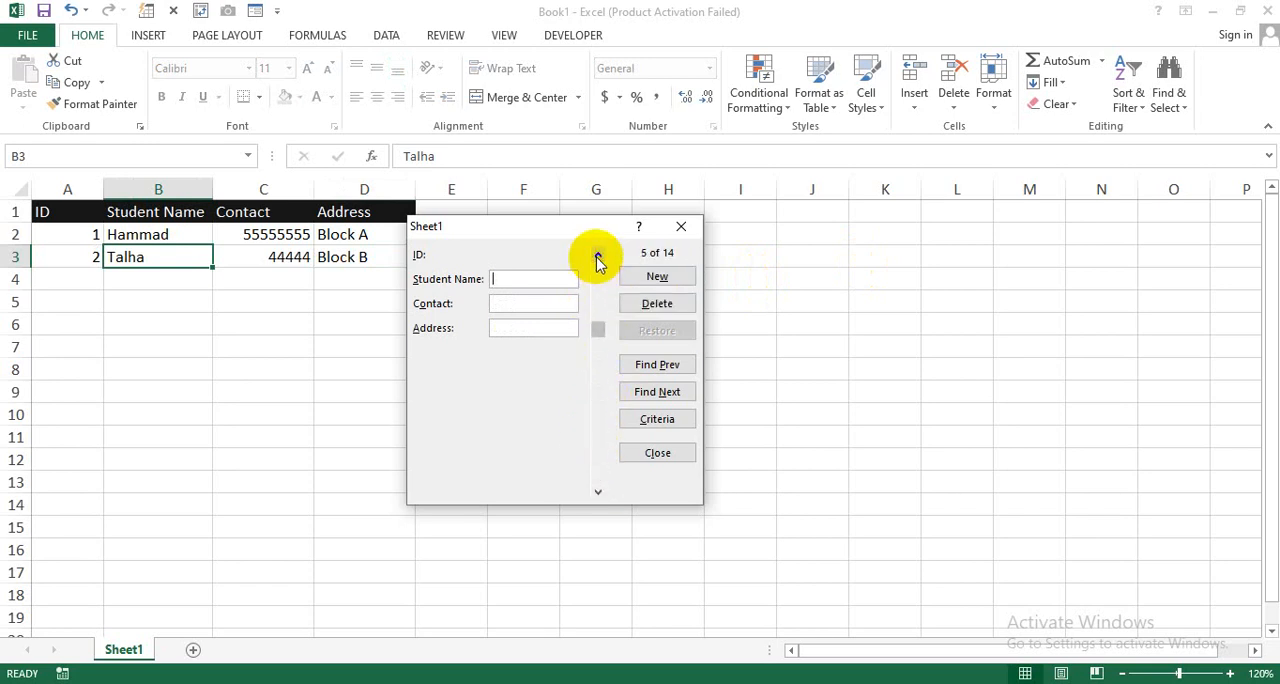
click(598, 256)
click(598, 256)
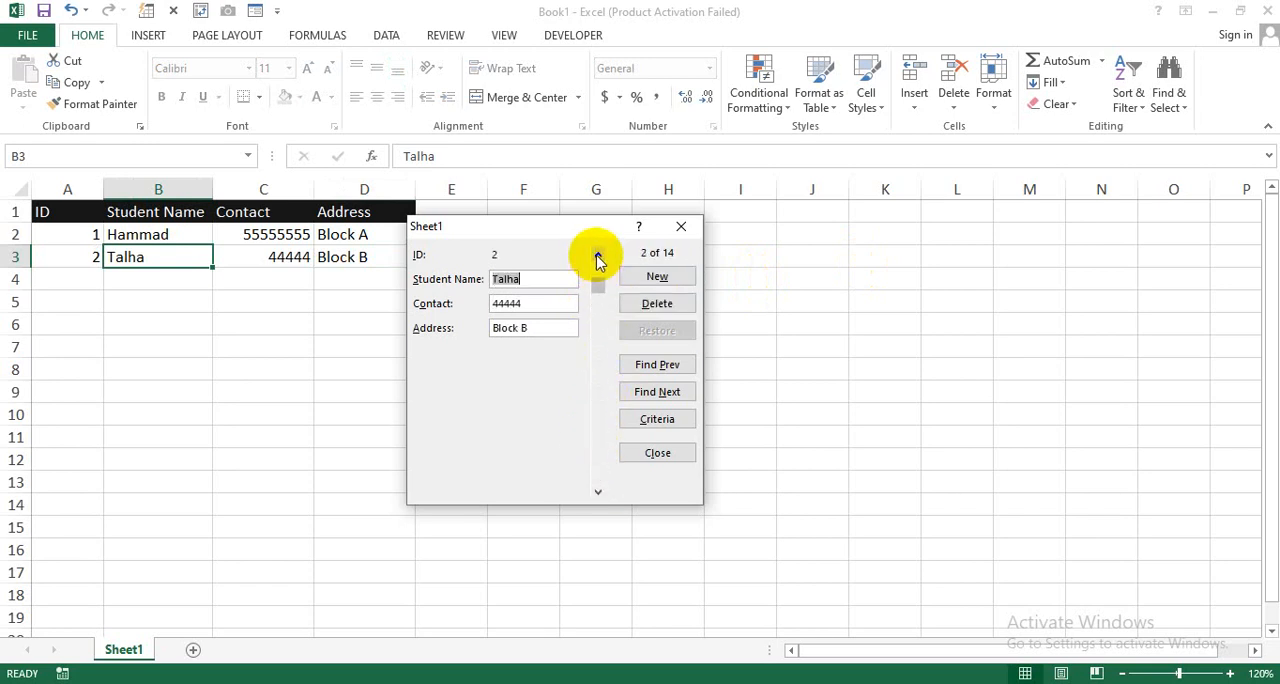
click(598, 491)
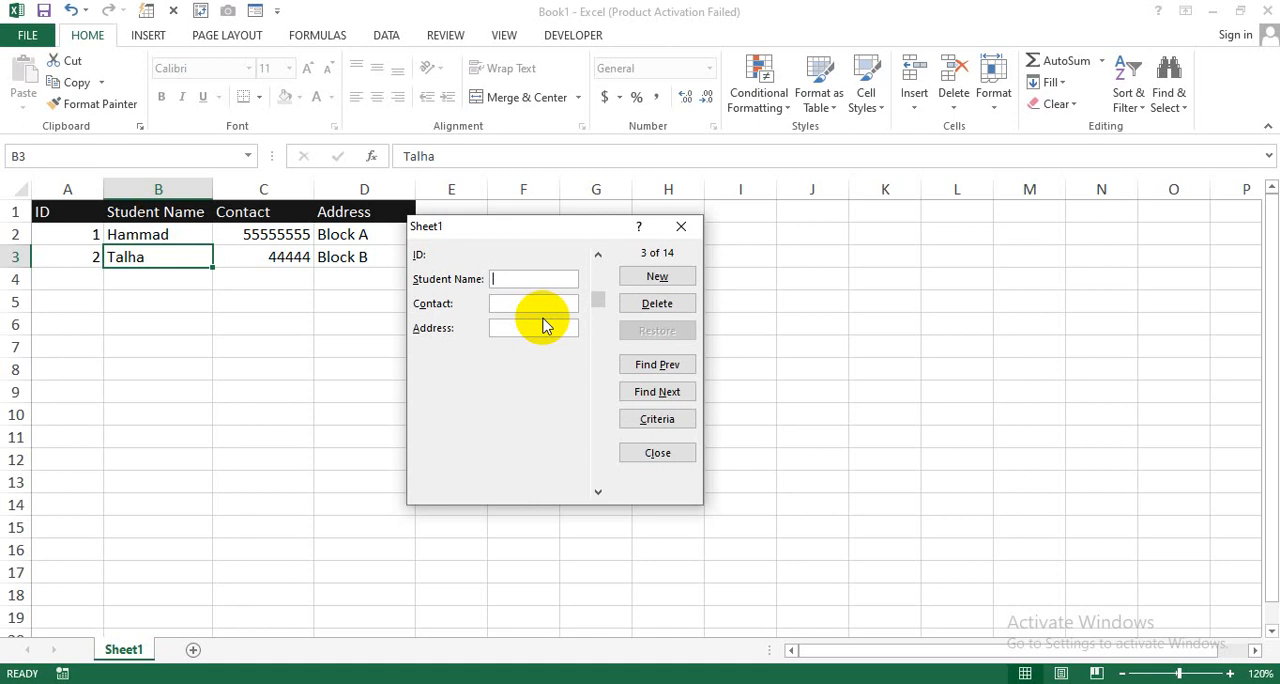
text(Ram)
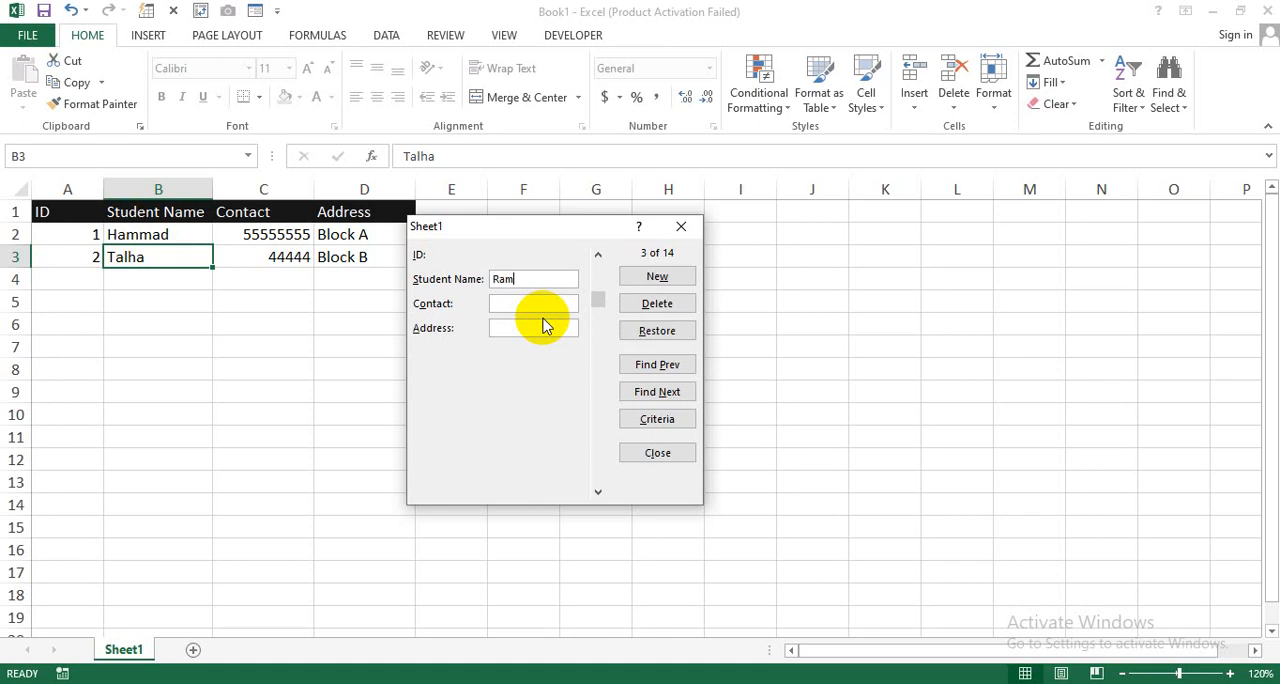
text(eez)
text(87878787)
key(Tab)
text(Block C)
click(650, 277)
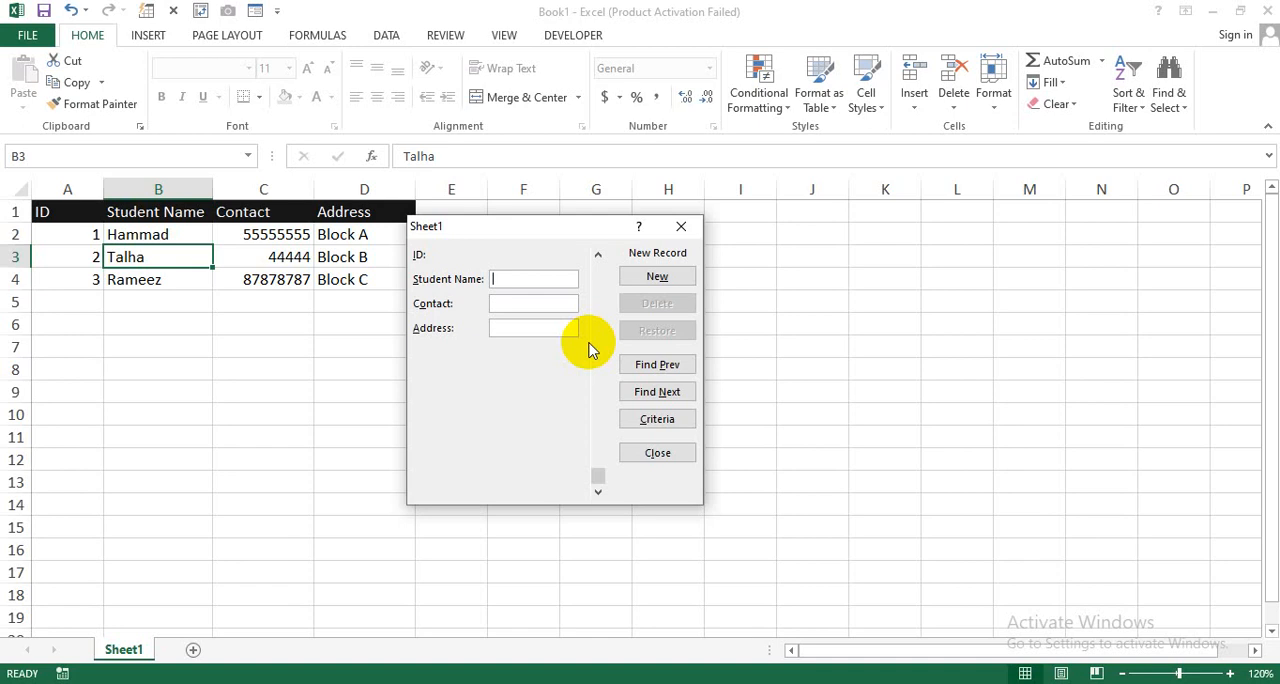
Step: Find the record with ID 2 through the form's criteria search, delete it, and close the data form
click(655, 419)
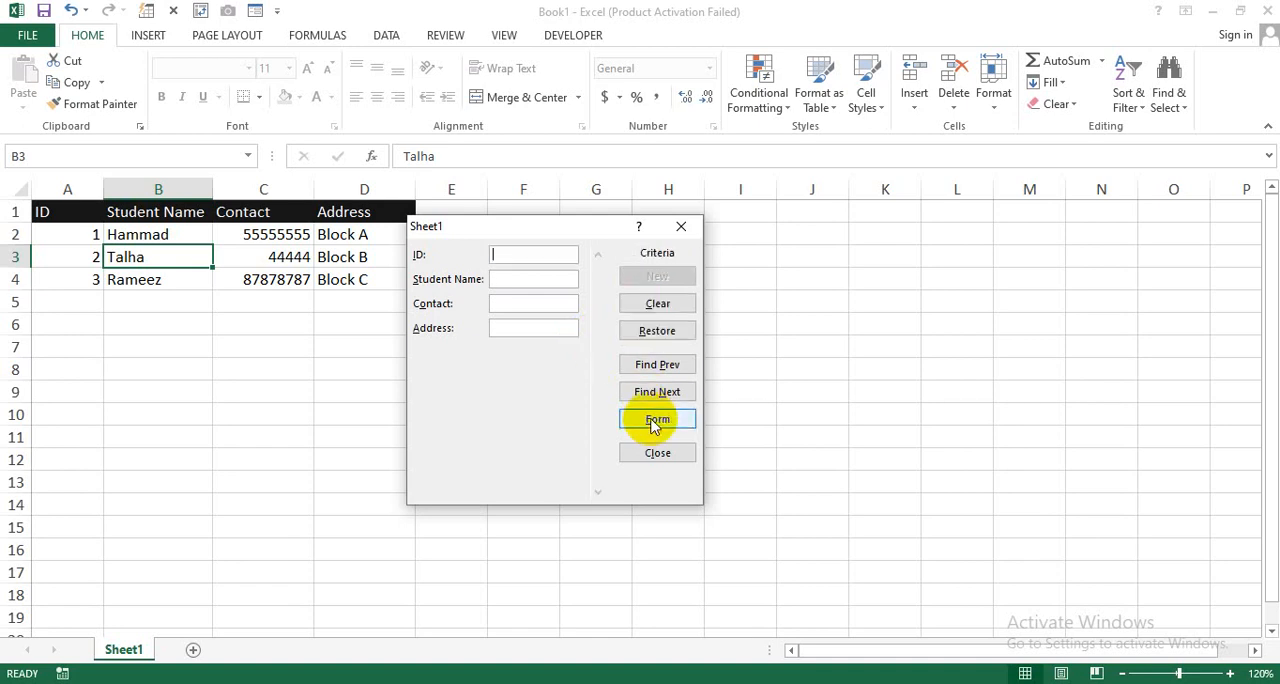
click(529, 256)
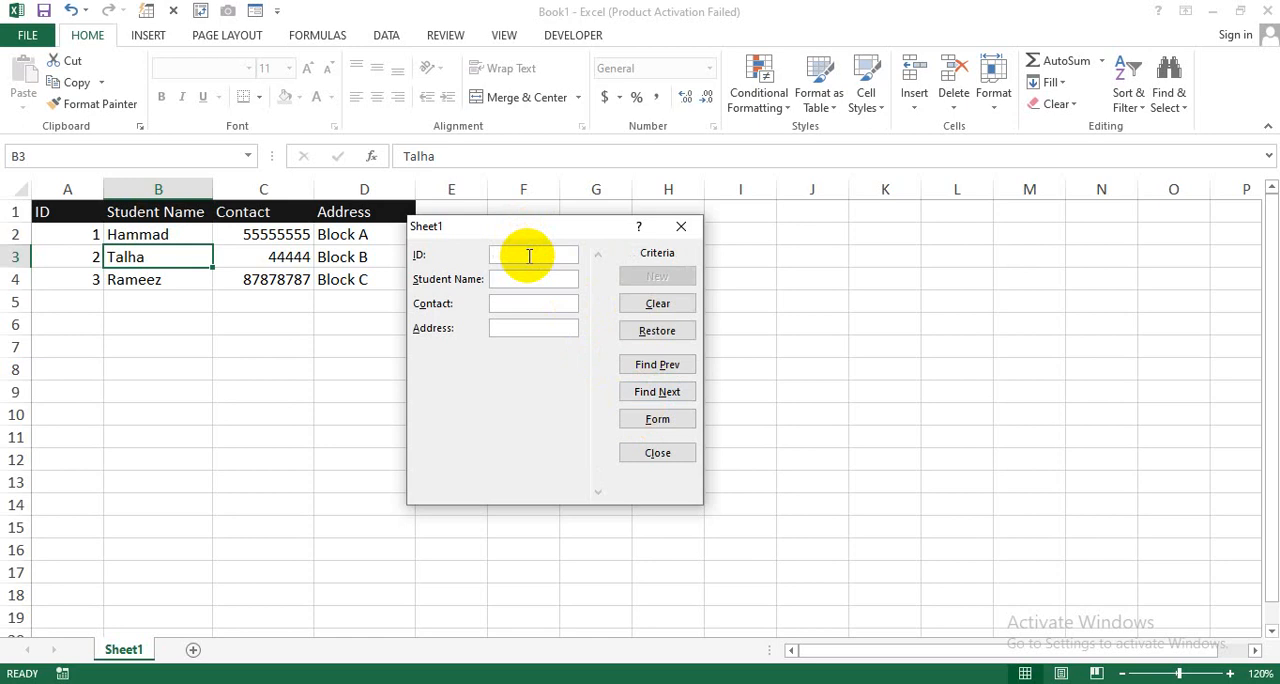
text(2)
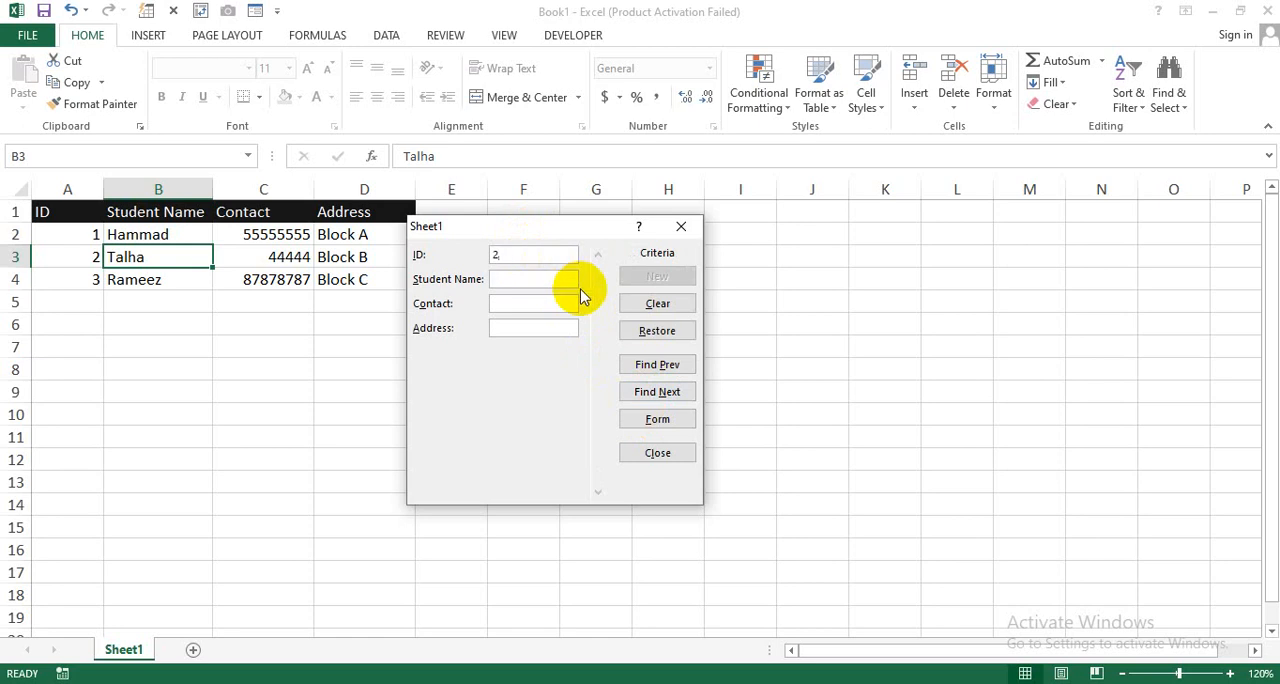
click(652, 365)
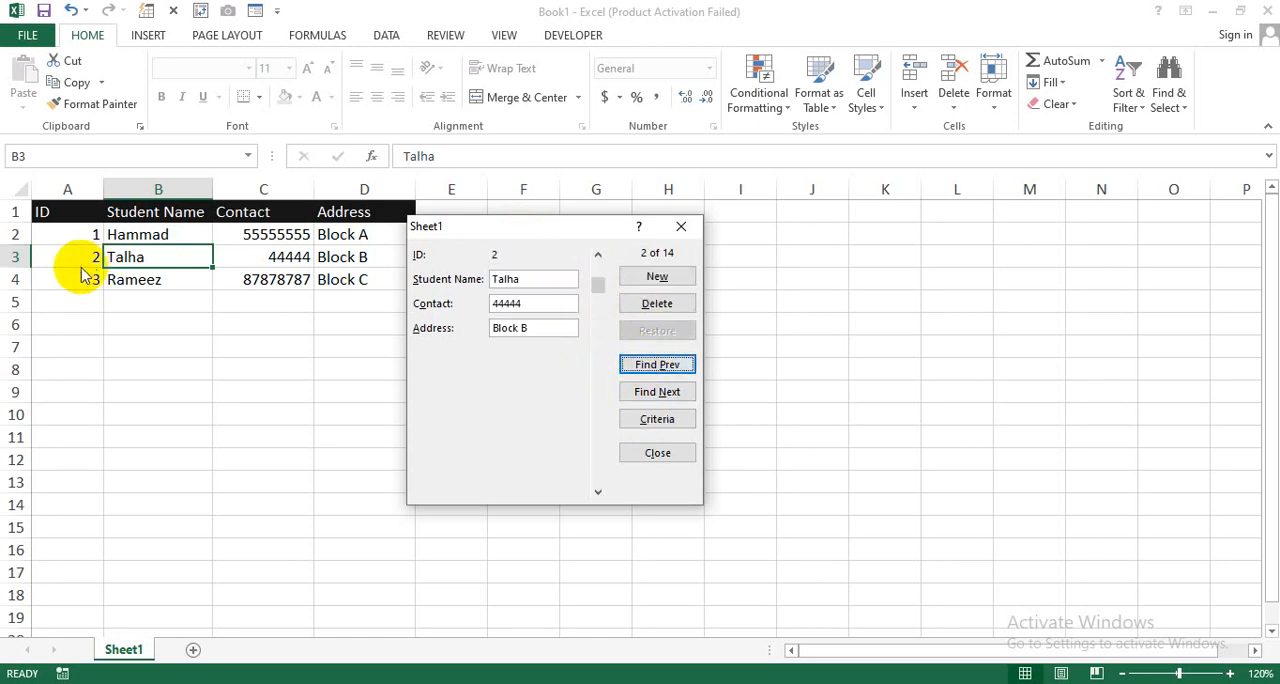
click(655, 304)
click(608, 398)
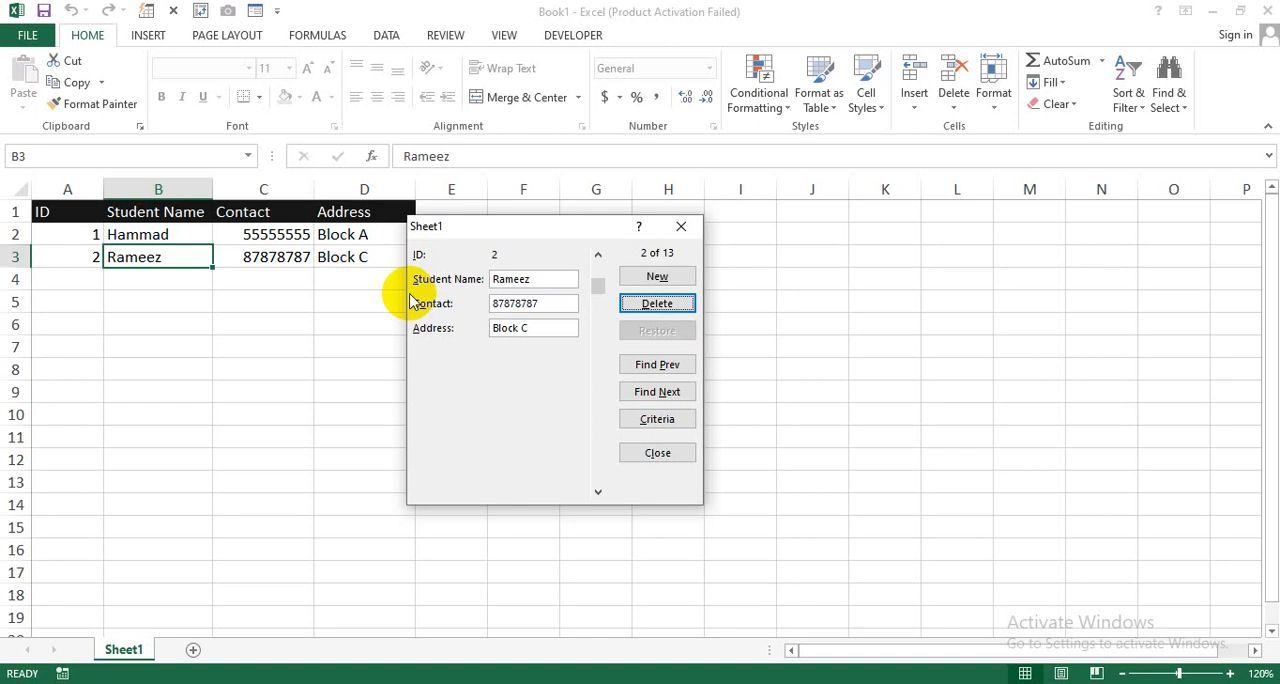
click(683, 229)
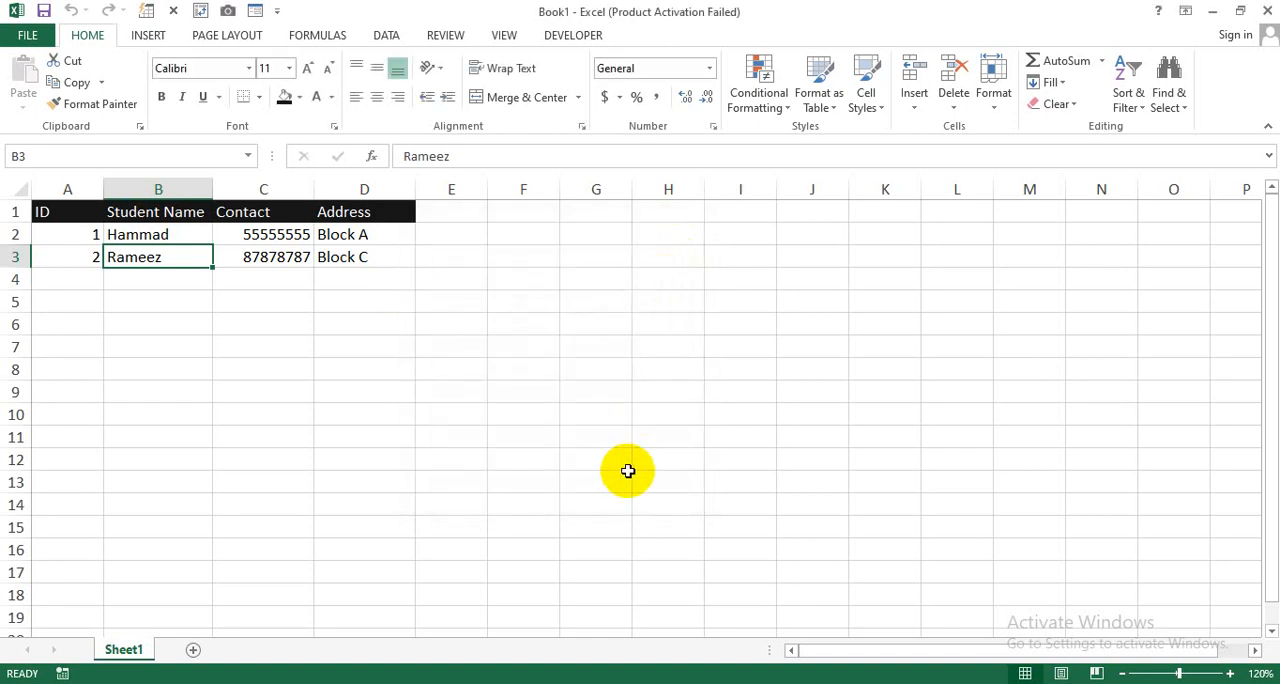